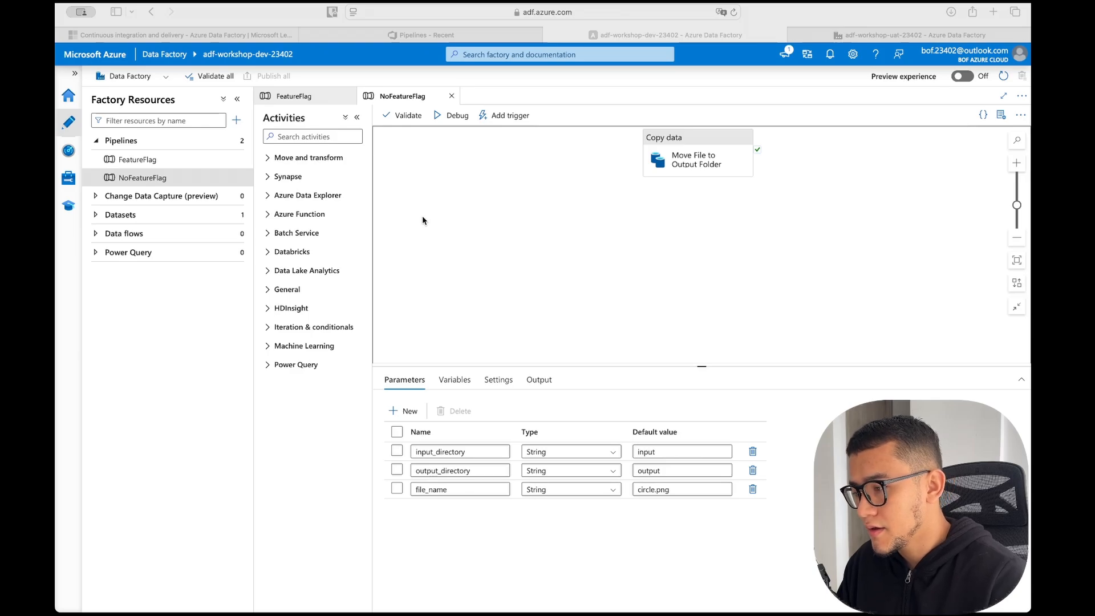
# Step: Open the FeatureFlag pipeline and start setting up a code repository for the data factory, choosing Azure DevOps Git as the repository type
pyautogui.click(147, 160)
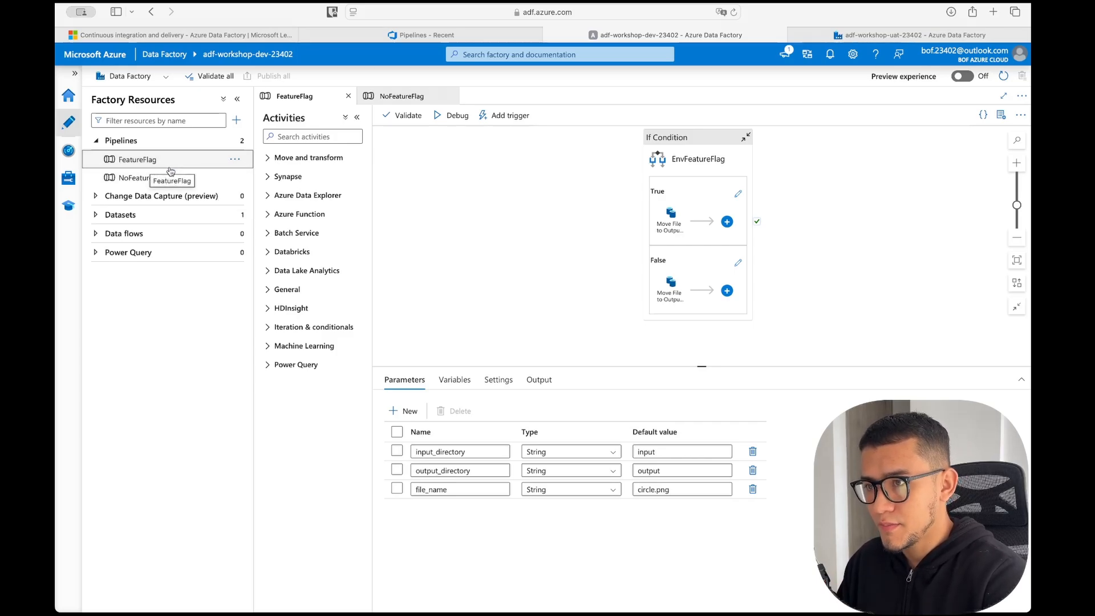
pyautogui.click(150, 77)
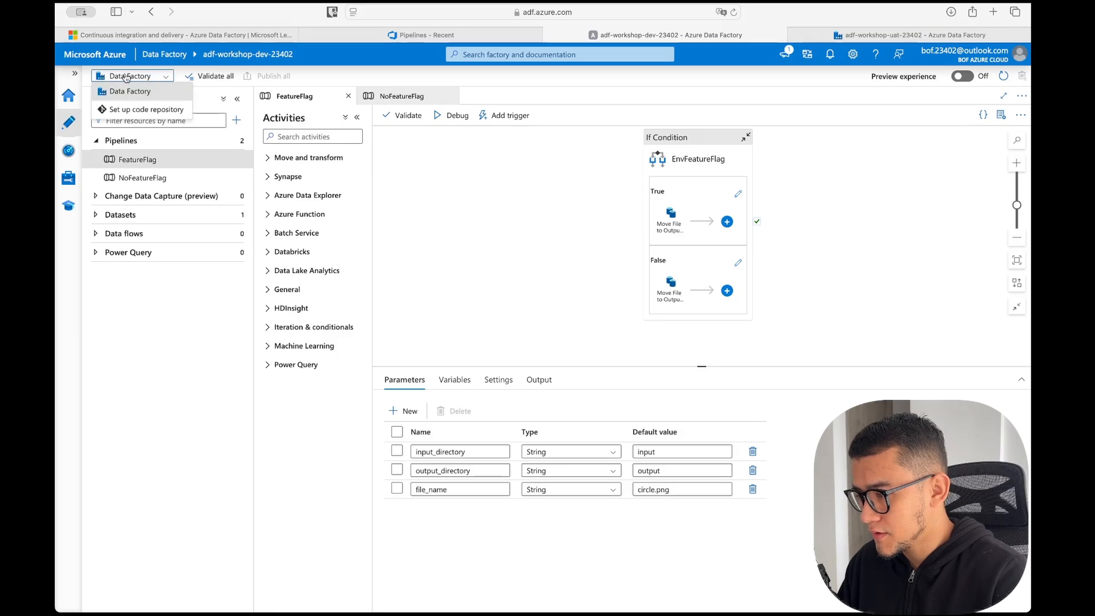
pyautogui.click(139, 110)
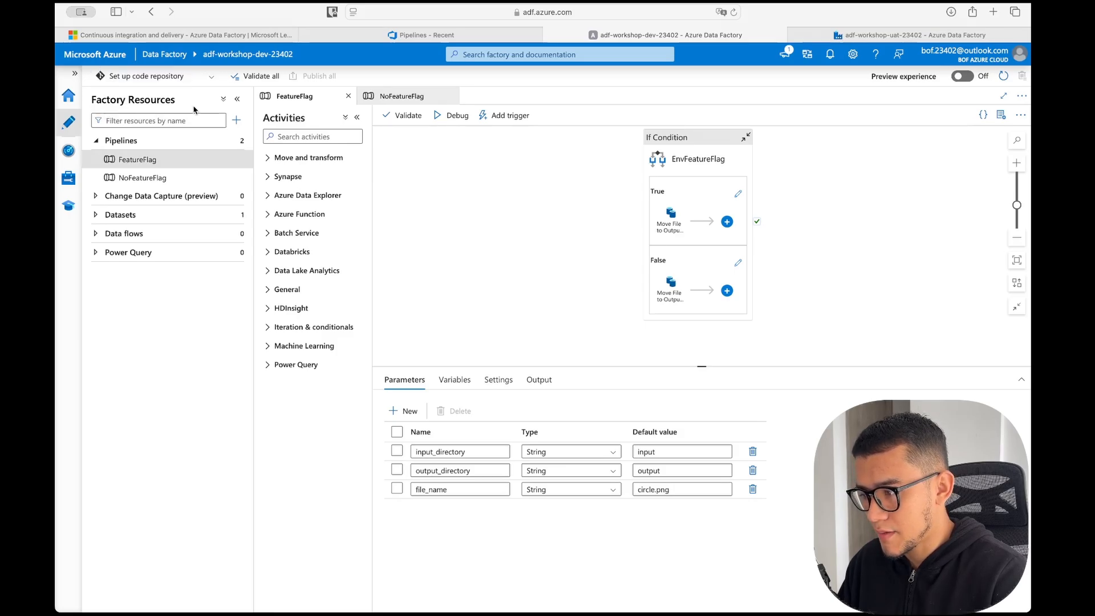
pyautogui.click(873, 130)
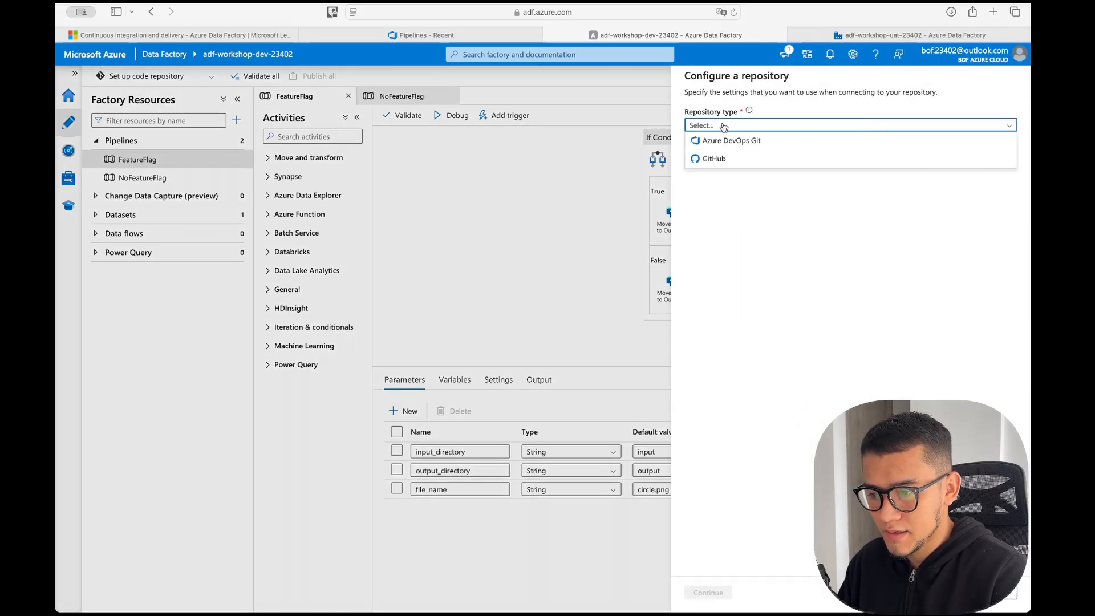
pyautogui.click(757, 143)
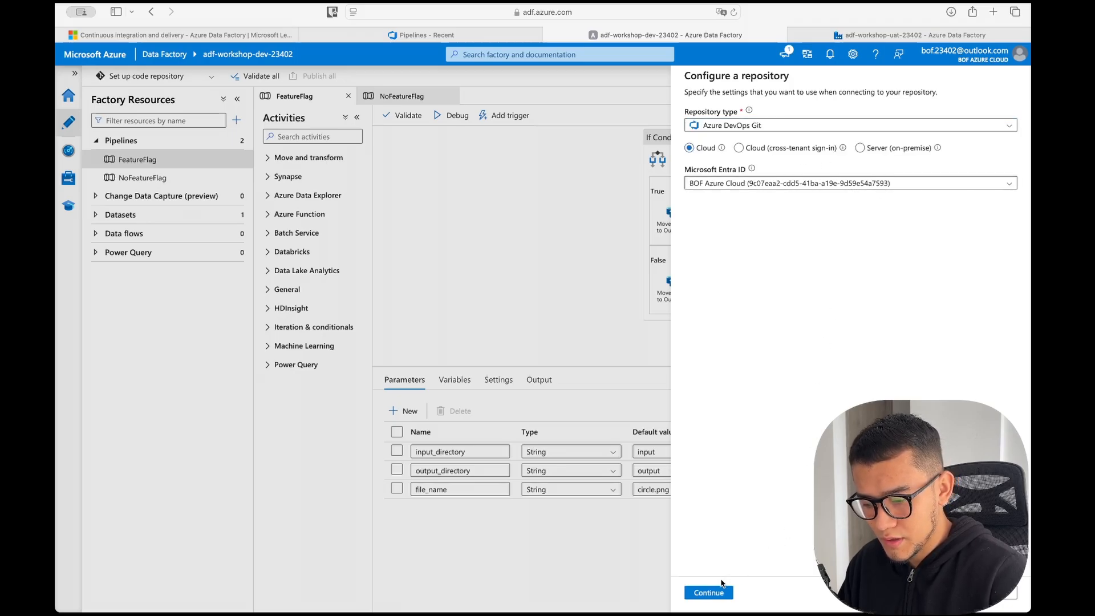
pyautogui.click(724, 593)
# Step: Select the bof-lab organization, the personal project and the adf-workshop repository for the Git connection
pyautogui.click(793, 176)
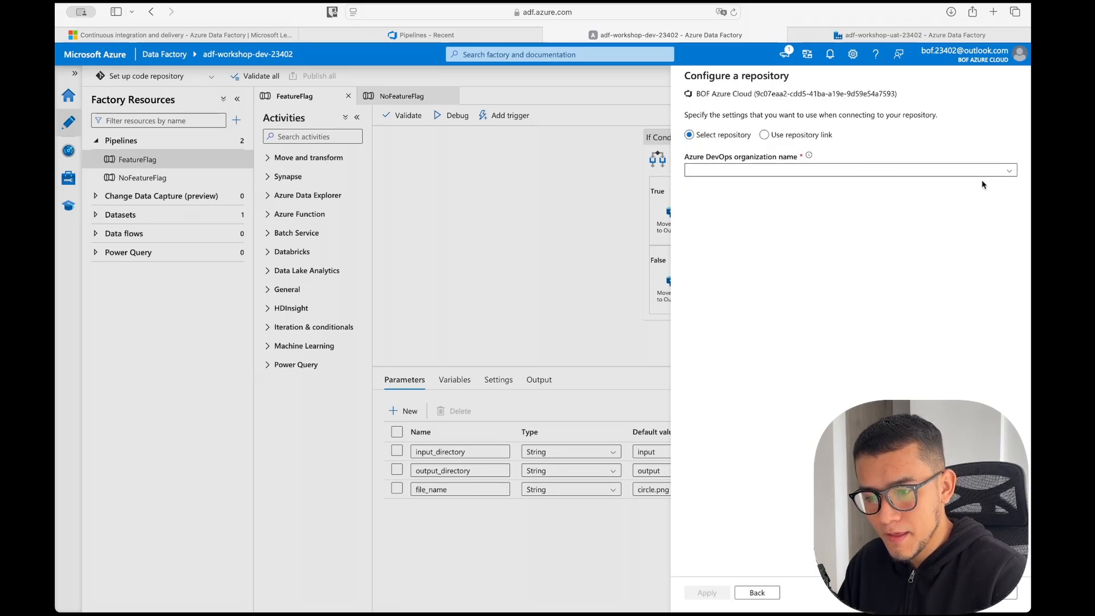
pyautogui.click(810, 191)
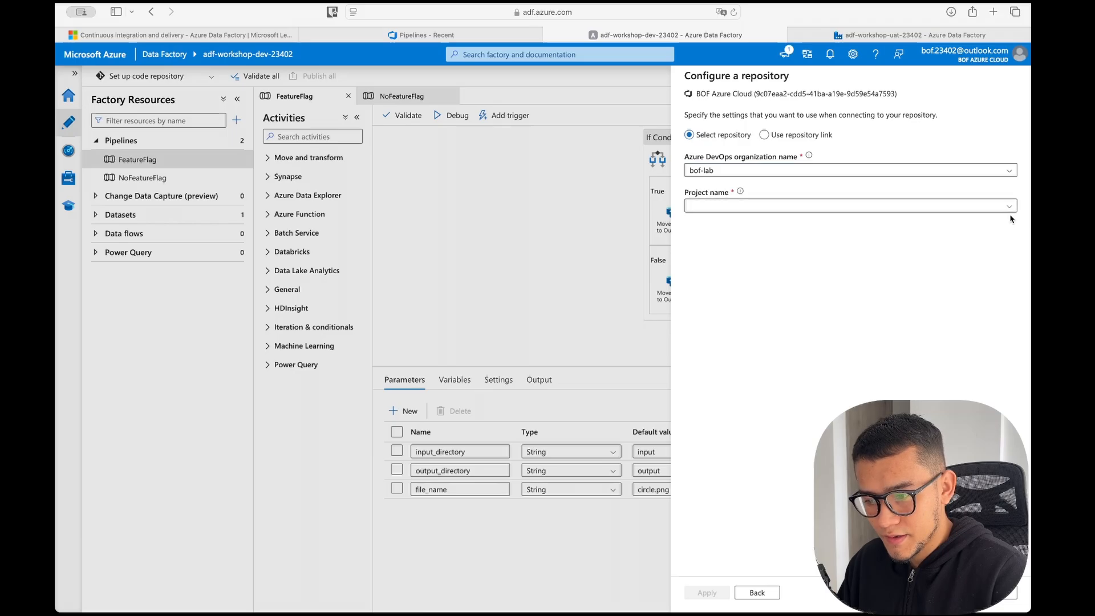
pyautogui.click(821, 207)
pyautogui.click(827, 240)
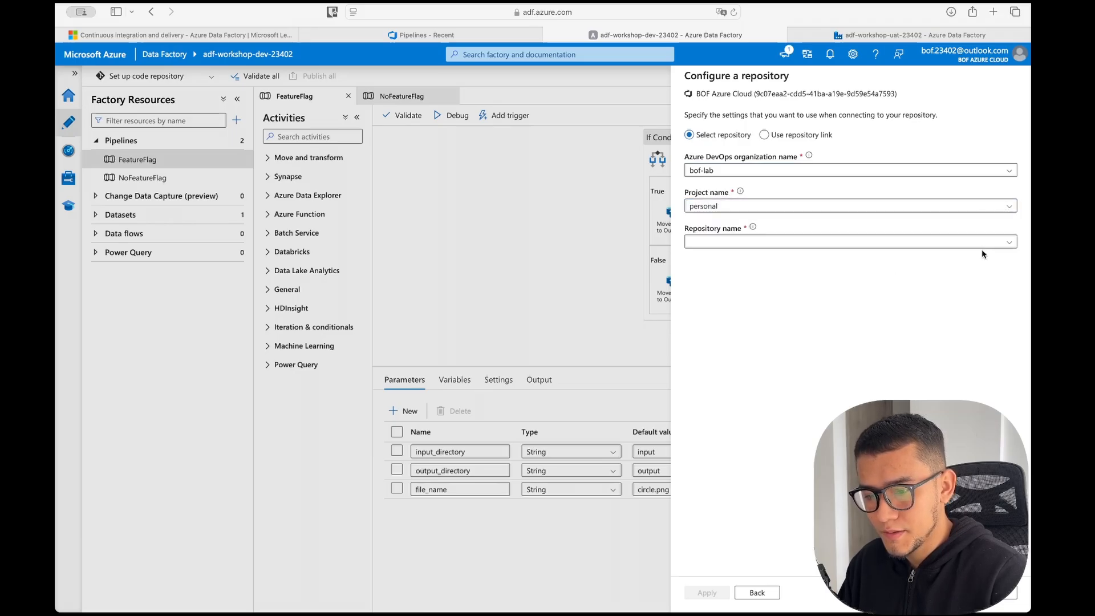
pyautogui.click(1008, 242)
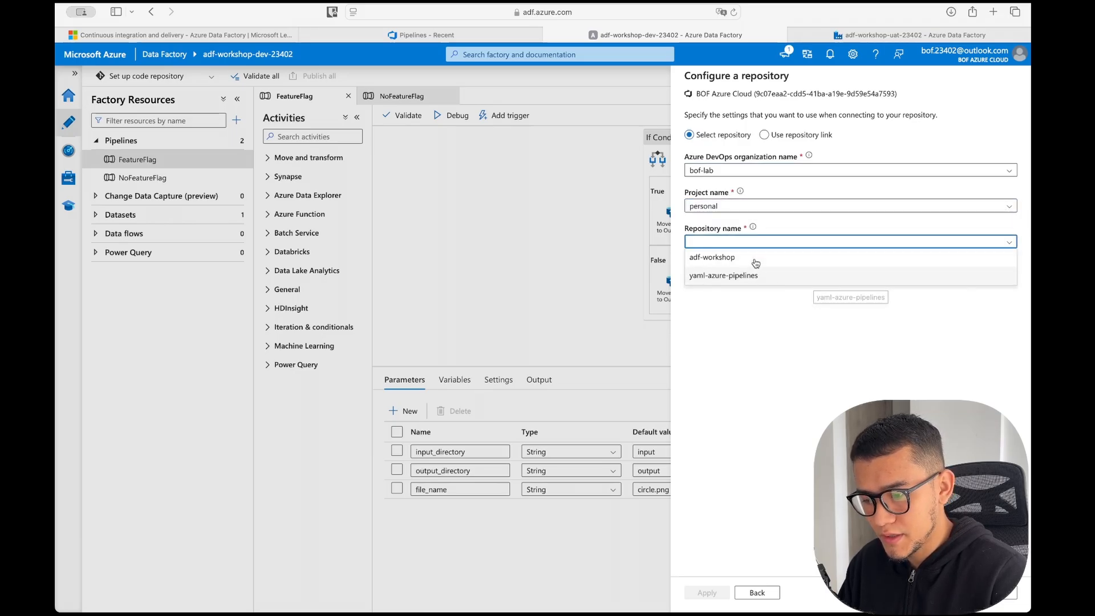
pyautogui.click(758, 258)
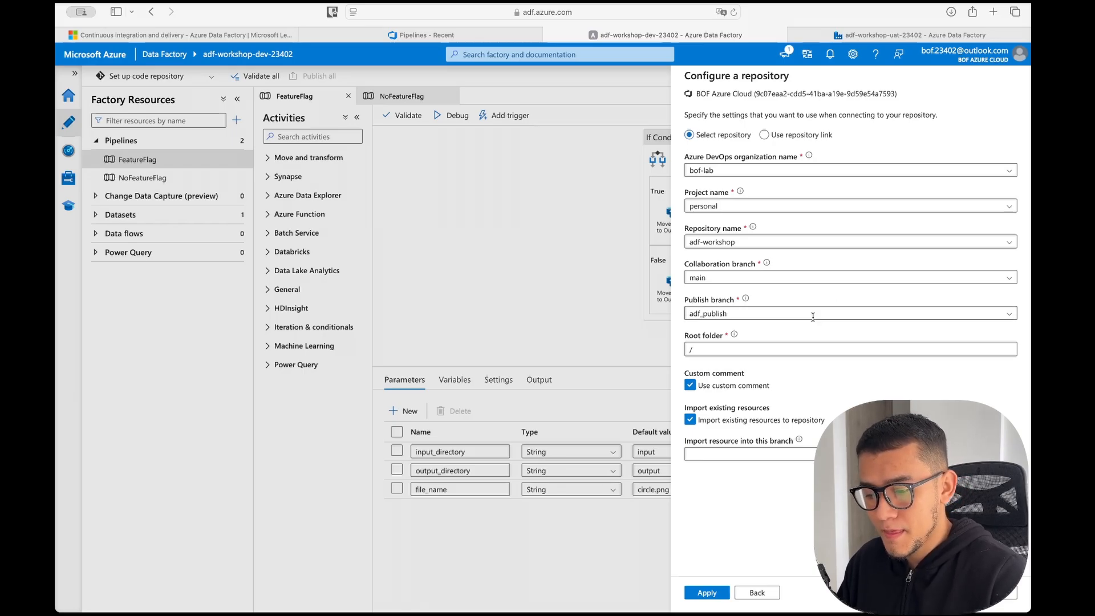
# Step: Set the root folder to /adf-code, import existing resources into the feature/adf-code branch, and apply the repository configuration
pyautogui.click(818, 348)
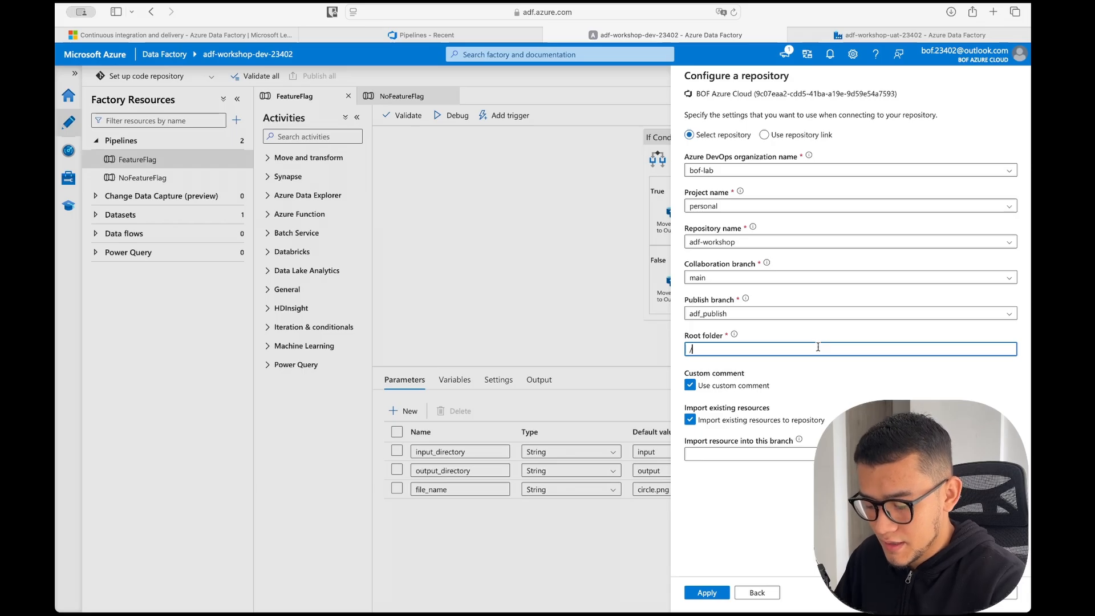
pyautogui.write('adf-co')
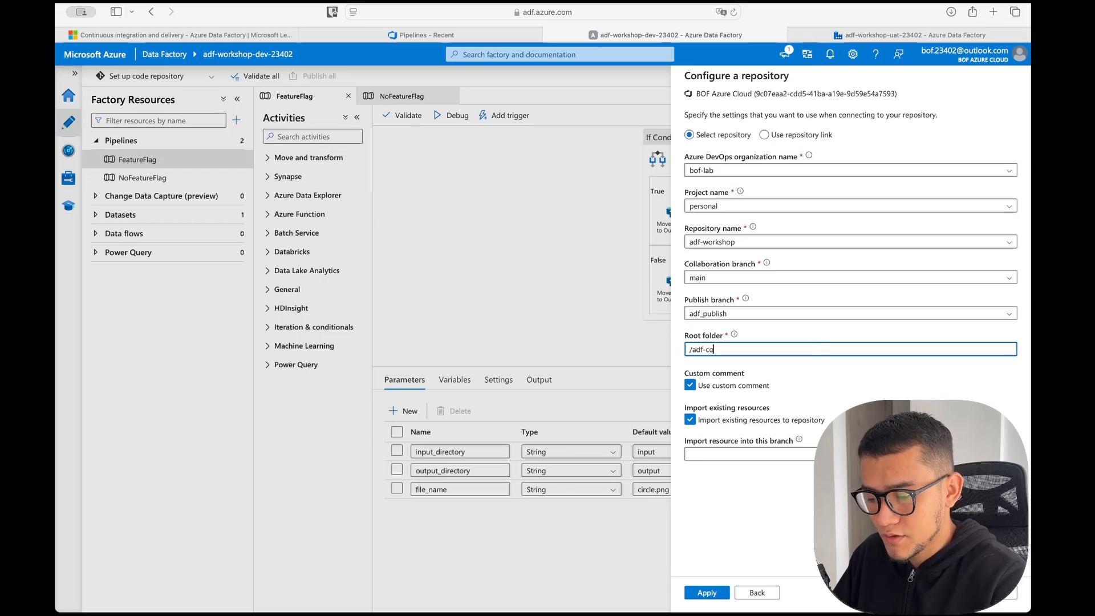
pyautogui.write('de')
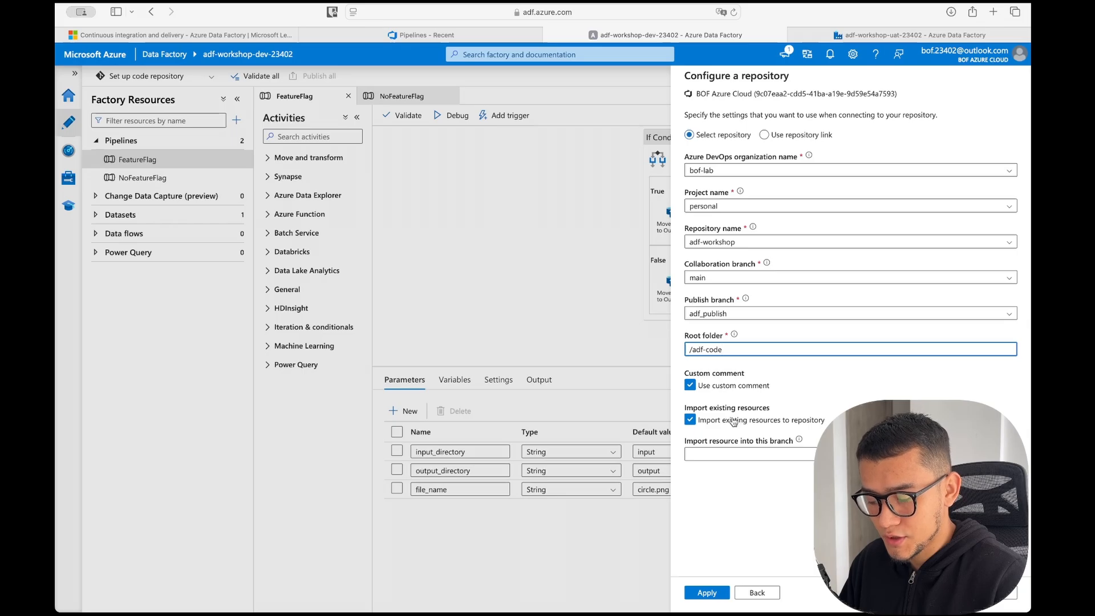
pyautogui.click(744, 453)
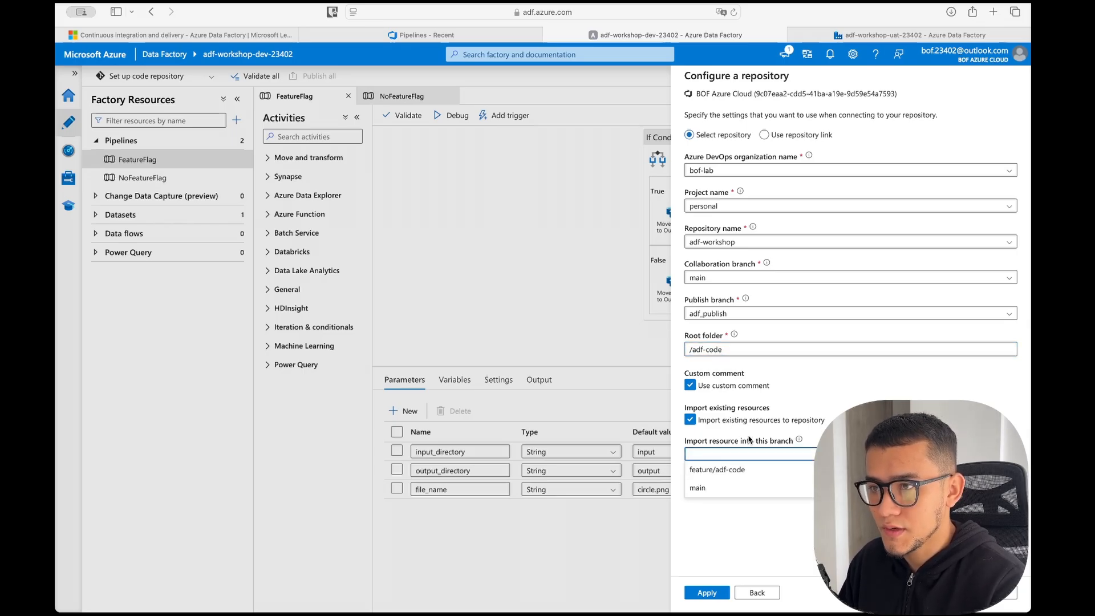
pyautogui.click(761, 469)
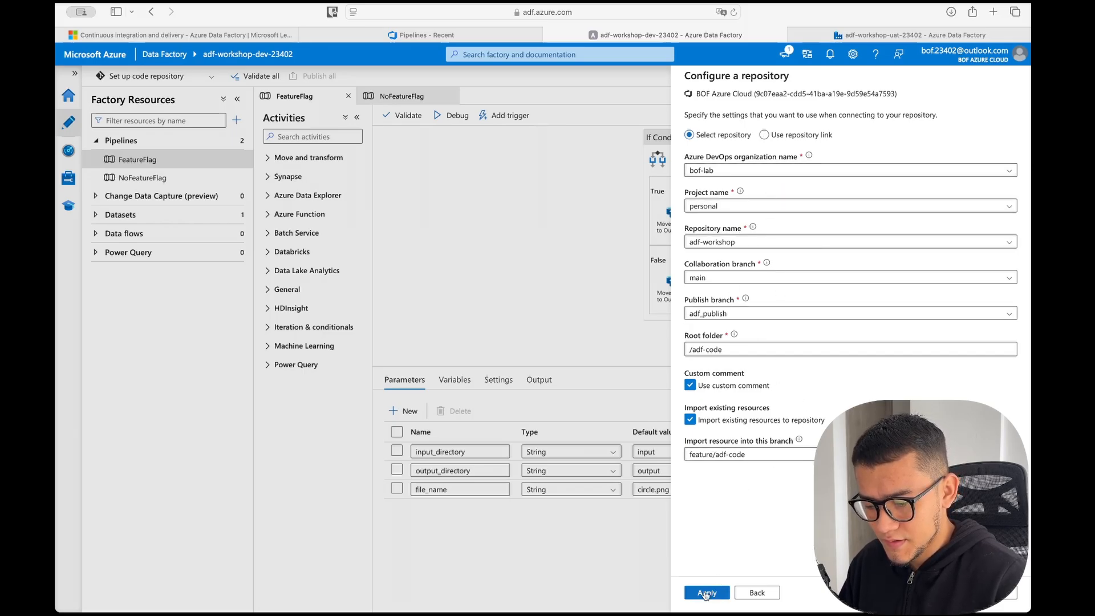
pyautogui.click(706, 594)
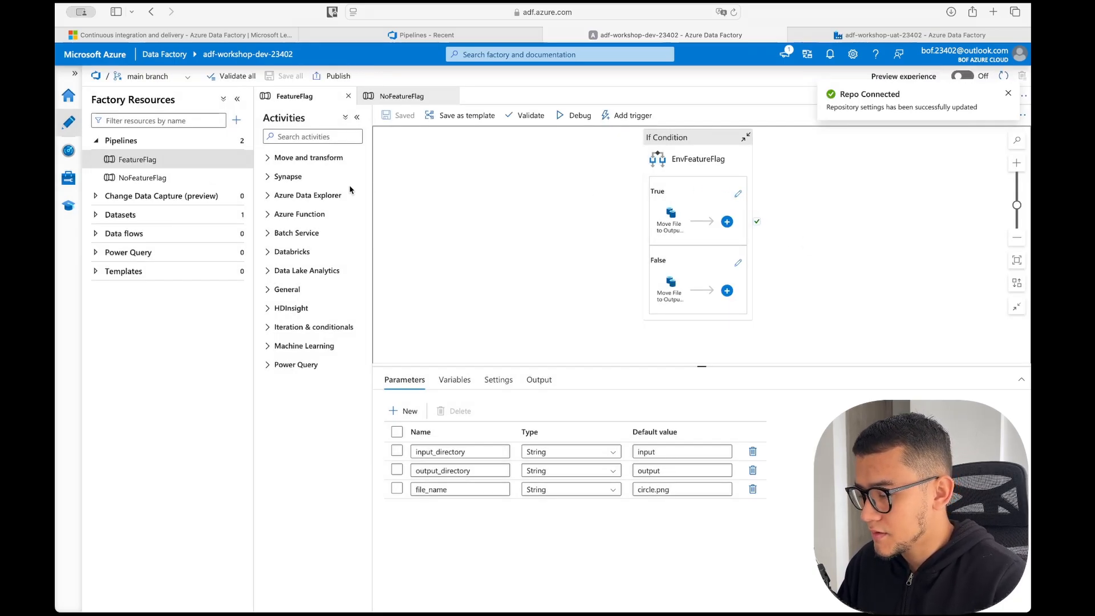
# Step: Open the NoFeatureFlag pipeline and select its Move File to Output Folder copy activity
pyautogui.click(179, 77)
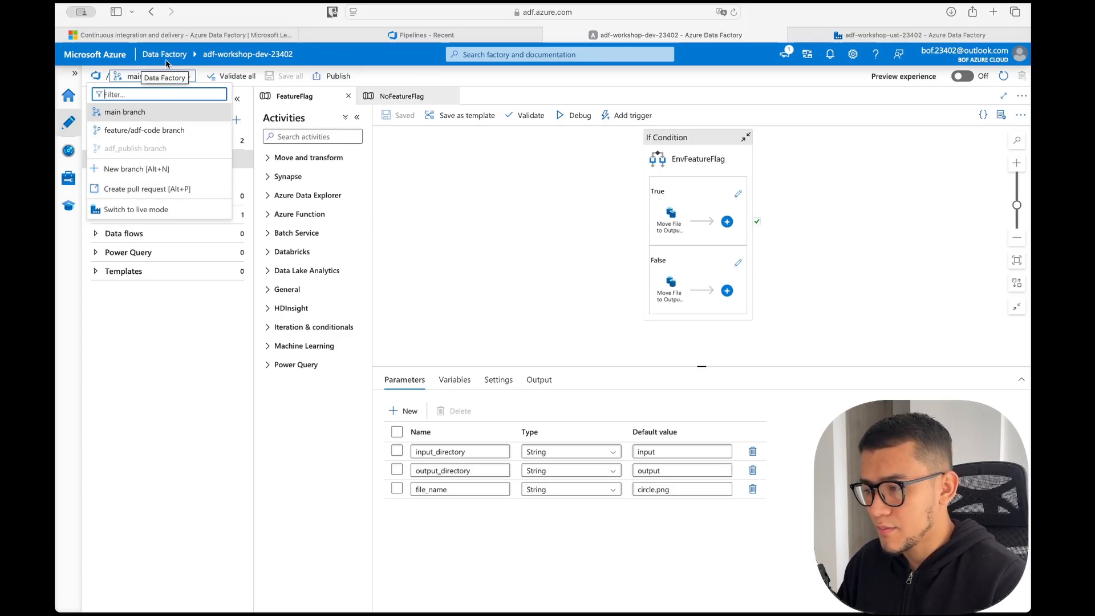
pyautogui.click(170, 385)
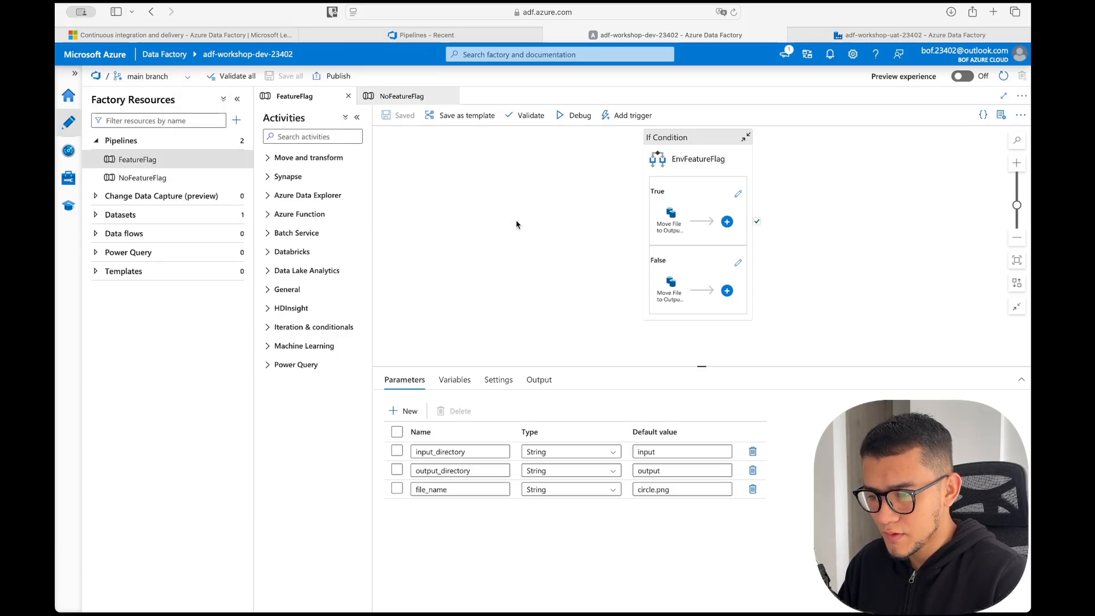
pyautogui.click(155, 177)
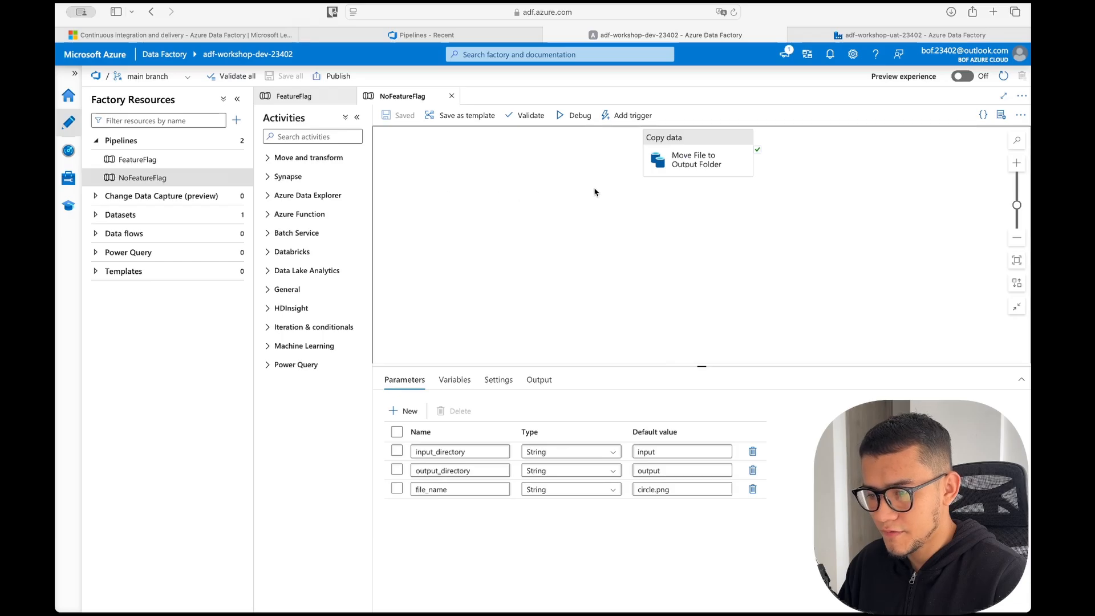
pyautogui.click(638, 221)
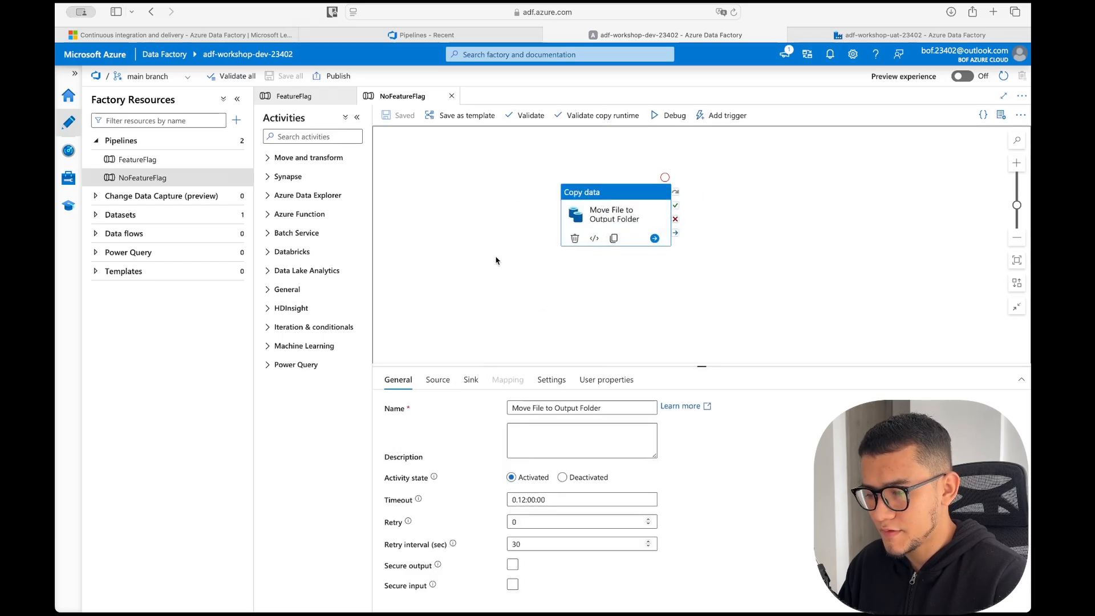
# Step: Create a new branch named feature/update-name based on the main branch
pyautogui.click(180, 79)
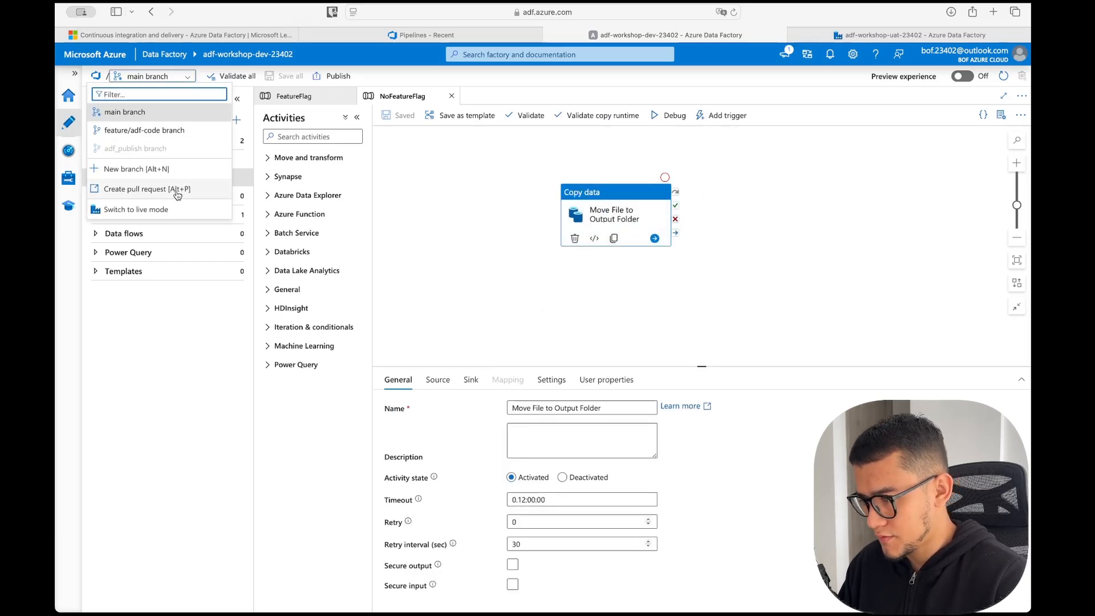
pyautogui.click(155, 169)
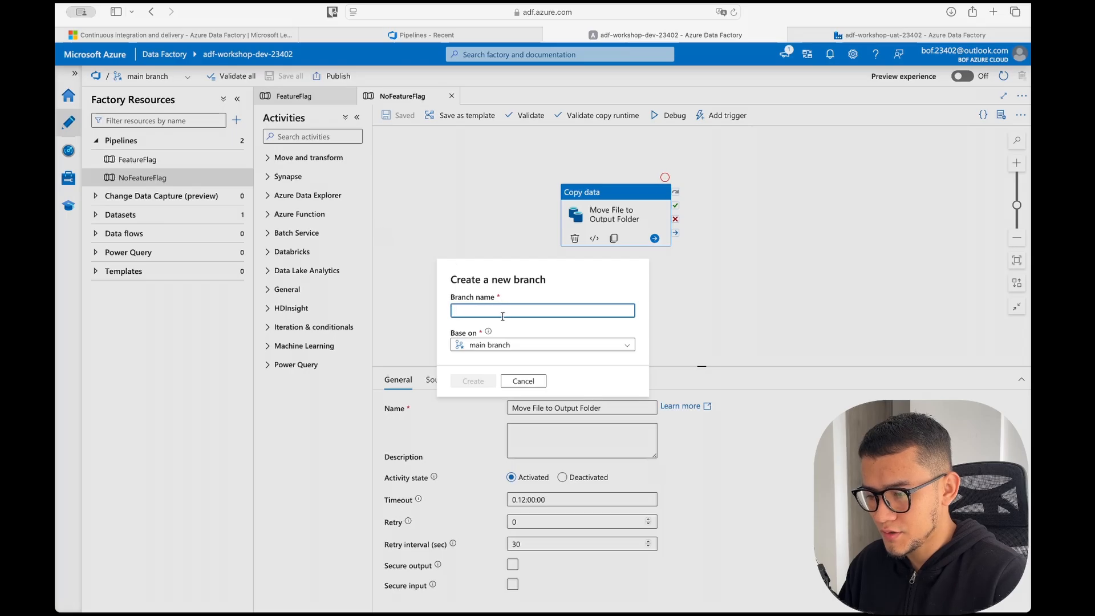
pyautogui.write('feature')
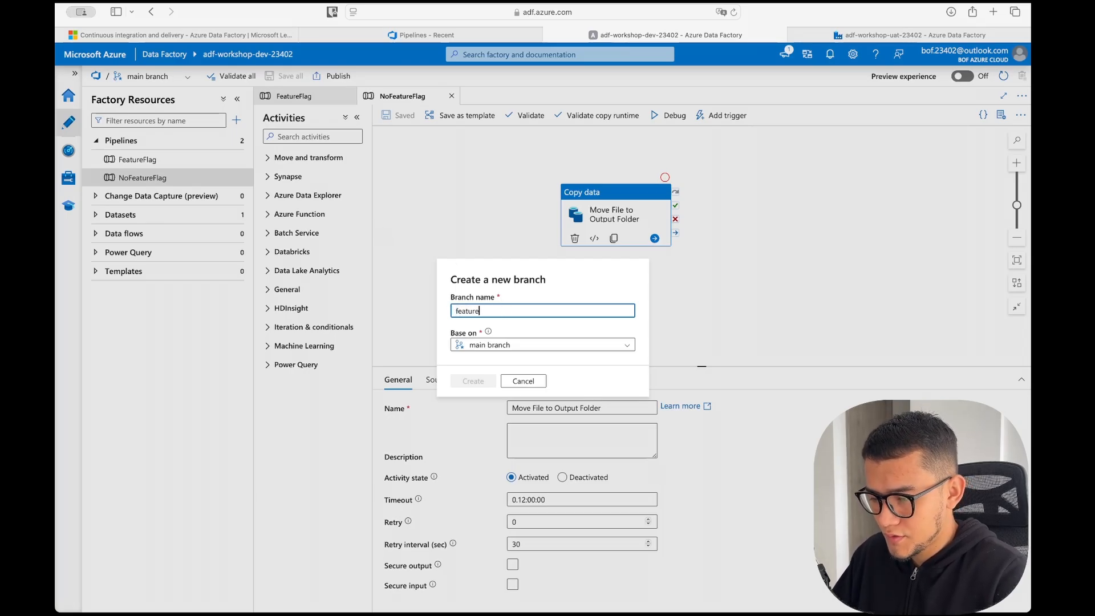
pyautogui.write('/c')
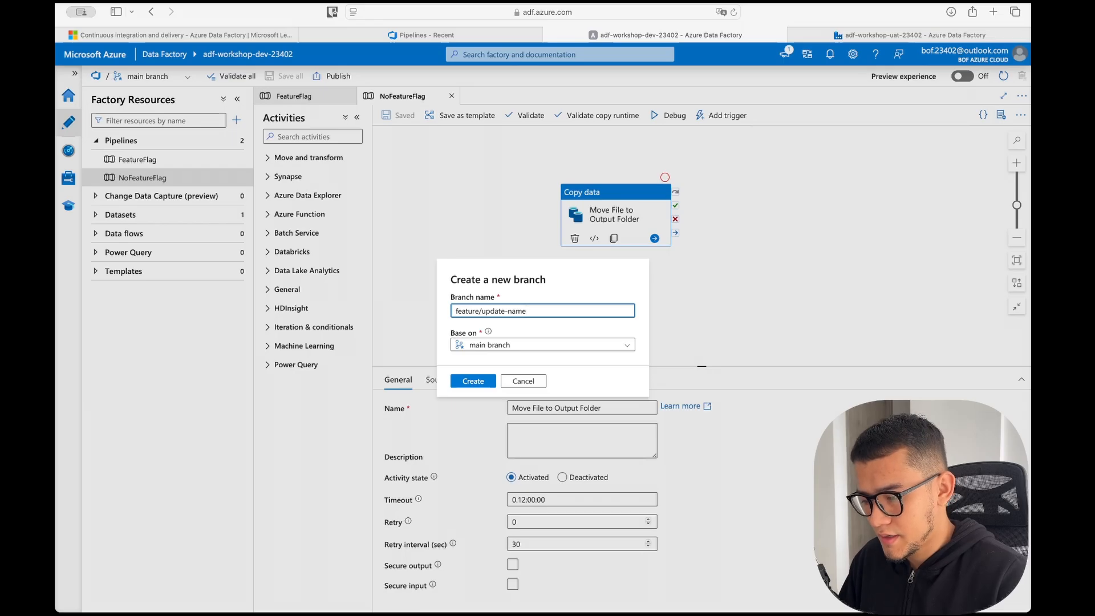
pyautogui.click(473, 381)
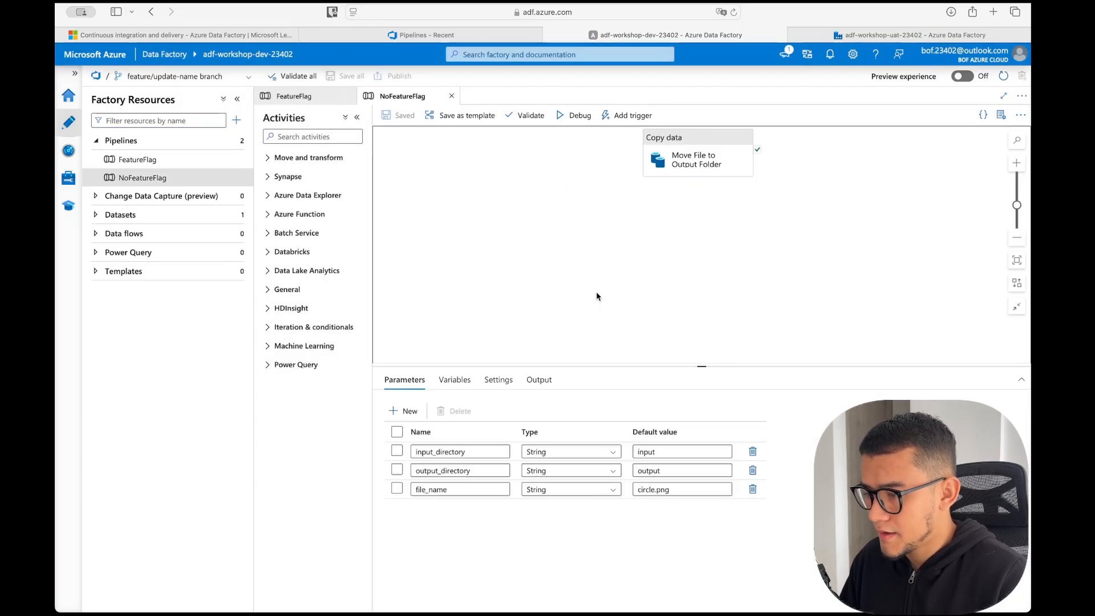
# Step: Rename the Copy data activity in the NoFeatureFlag pipeline to "Move File to Output Folder 2"
pyautogui.click(690, 166)
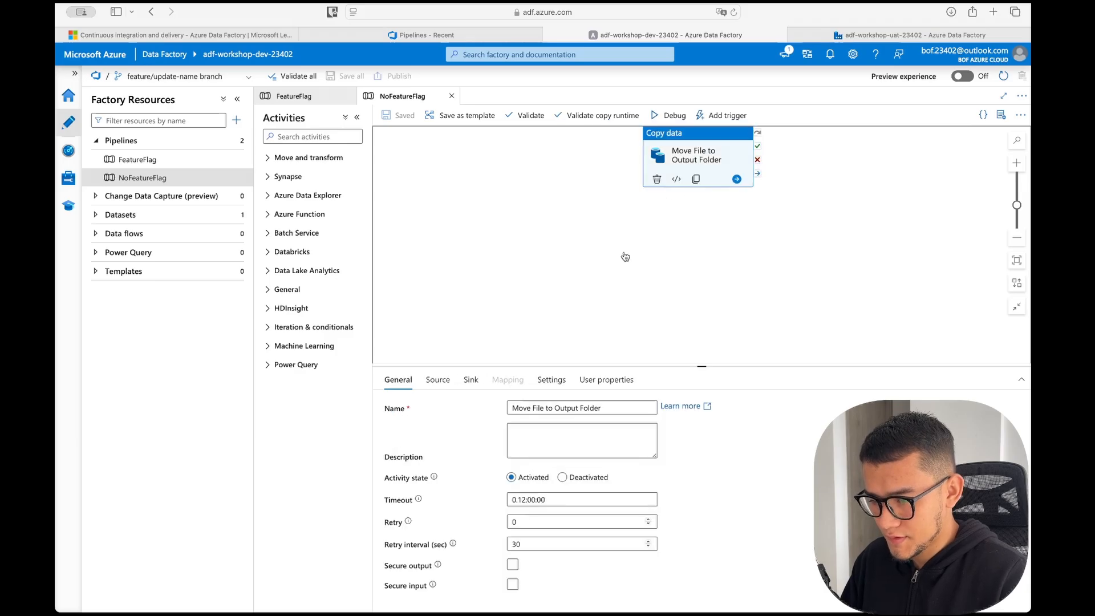
pyautogui.click(645, 408)
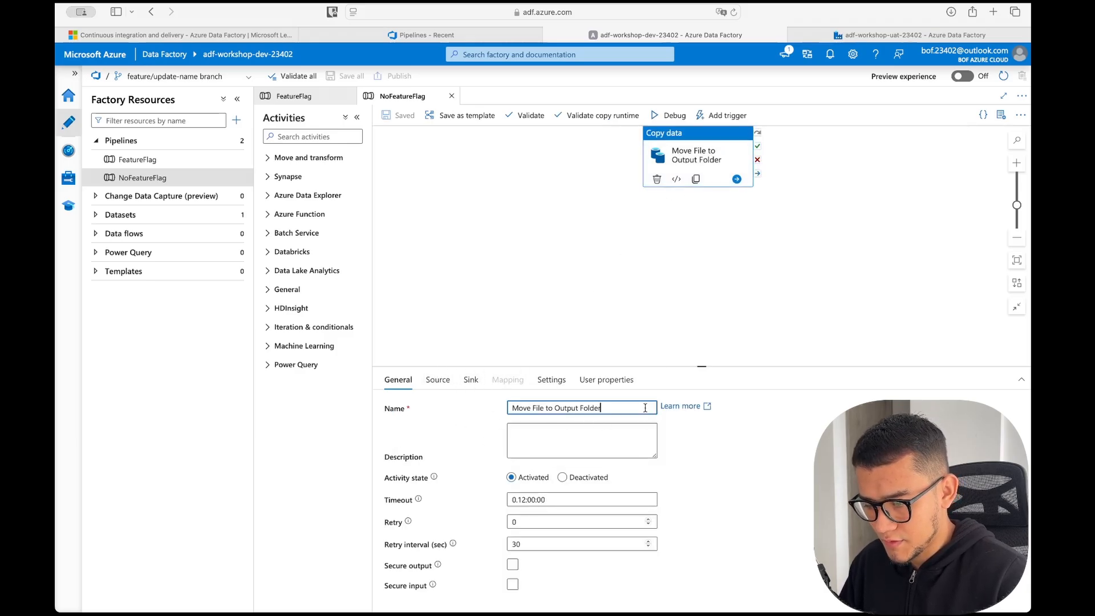
pyautogui.write('2')
pyautogui.click(660, 283)
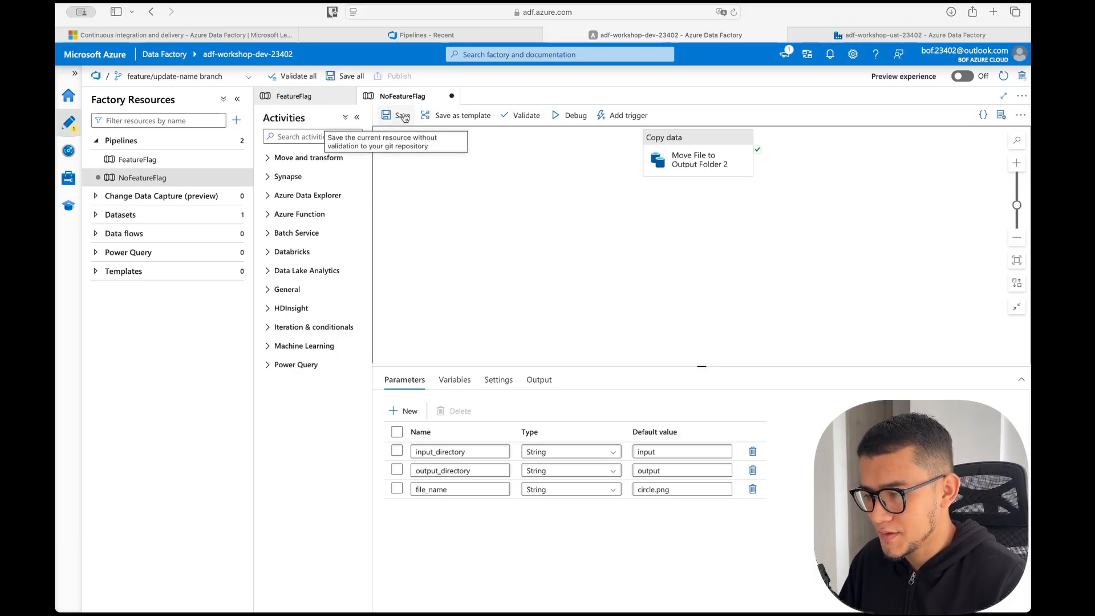
# Step: Save all changes to the feature/update-name branch with the comment "Updating pipeline: NoFeatureFlag"
pyautogui.click(346, 77)
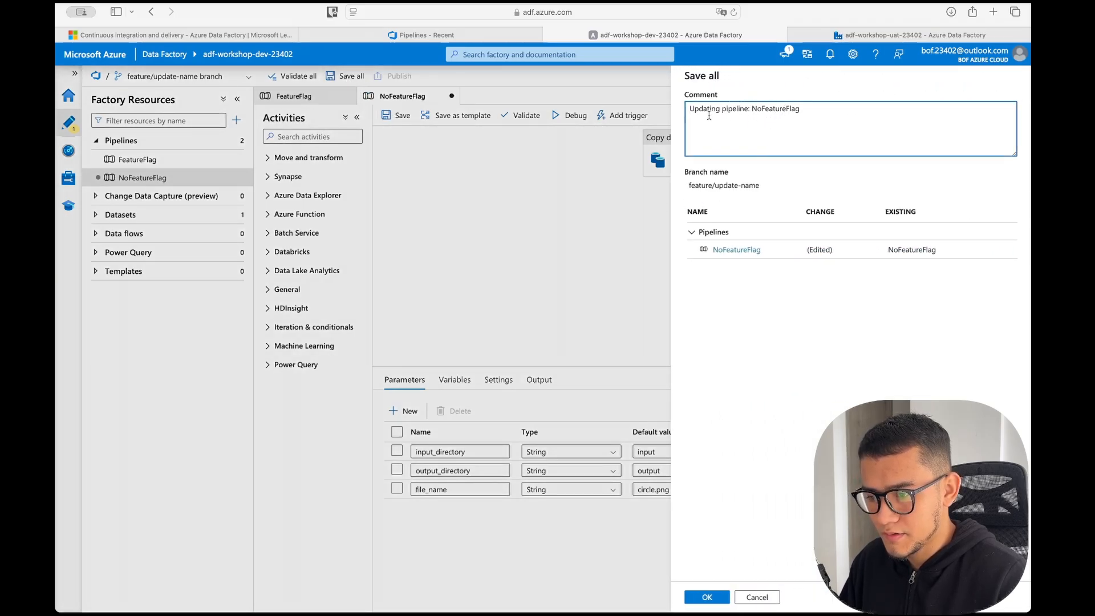
pyautogui.tripleClick(759, 108)
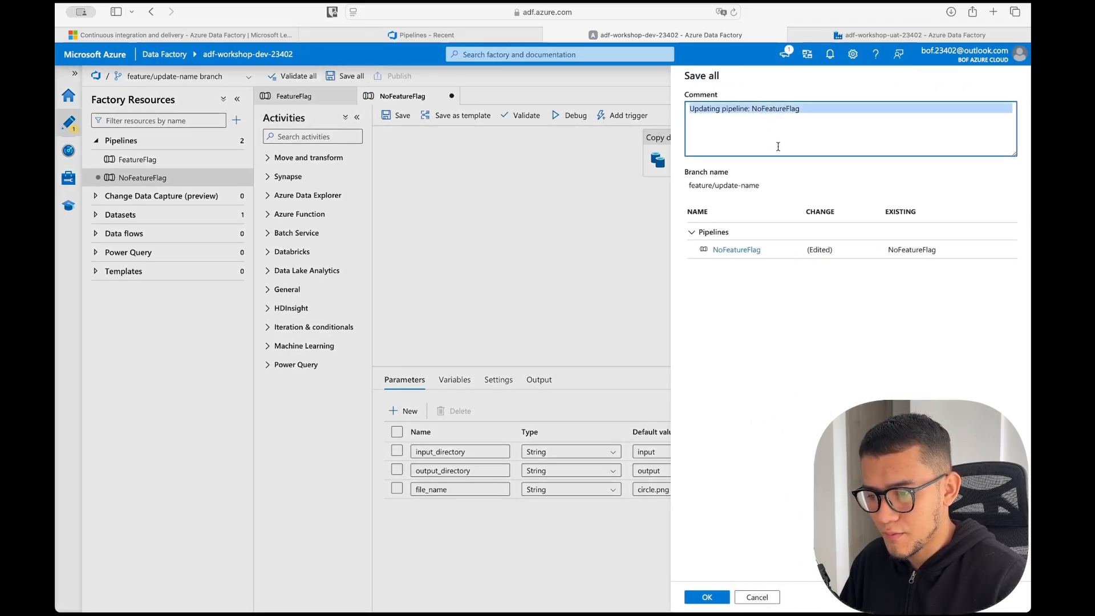
pyautogui.click(707, 597)
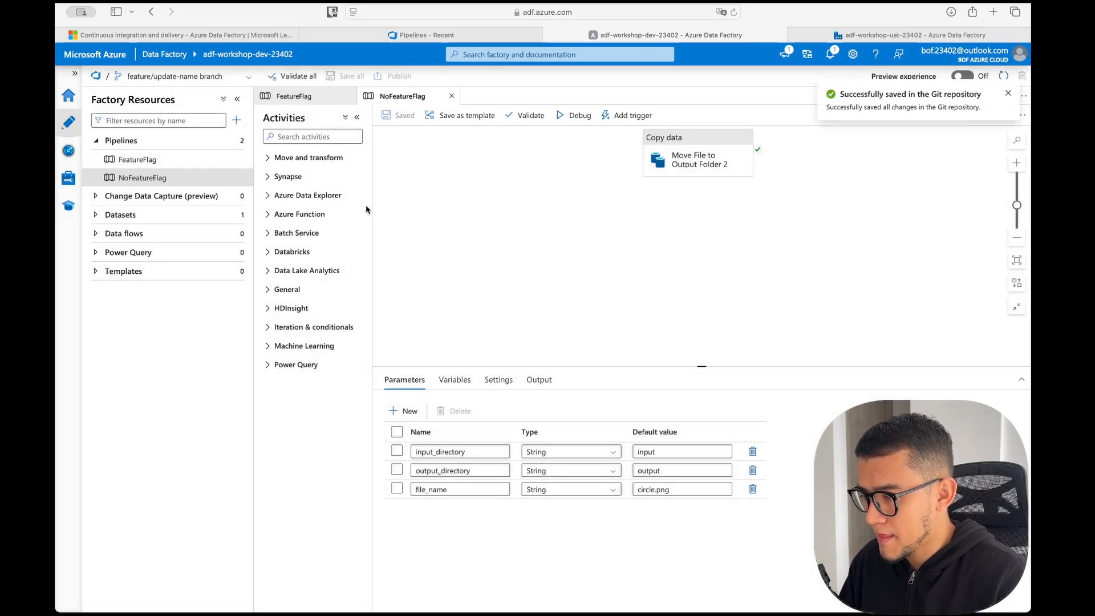
# Step: Start a new pull request from feature/update-name into main and inspect the changed activity name in NoFeatureFlag.json
pyautogui.click(212, 77)
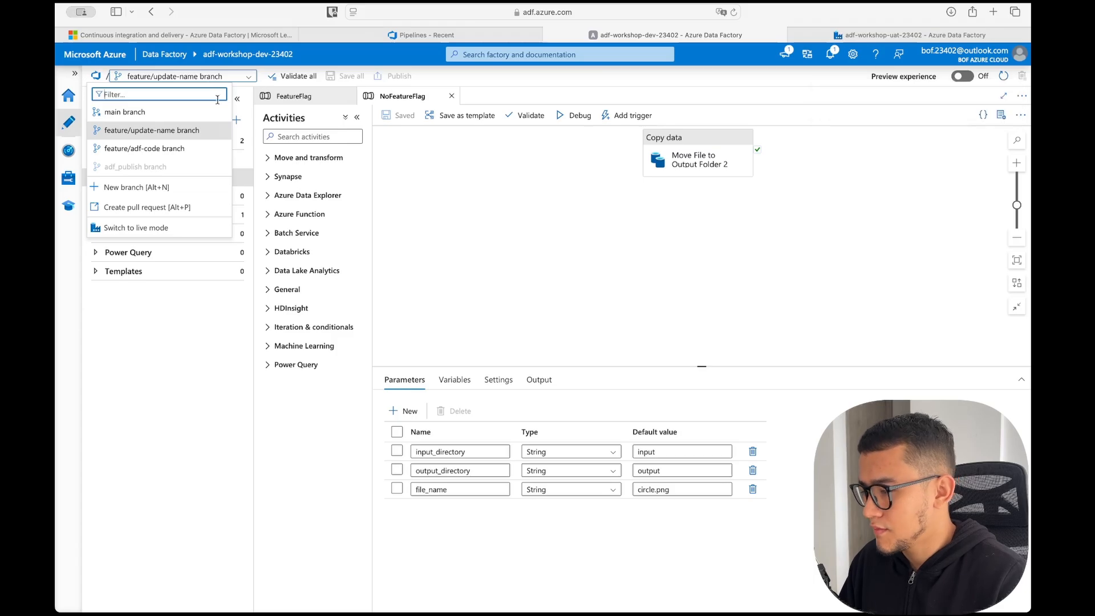
pyautogui.click(165, 207)
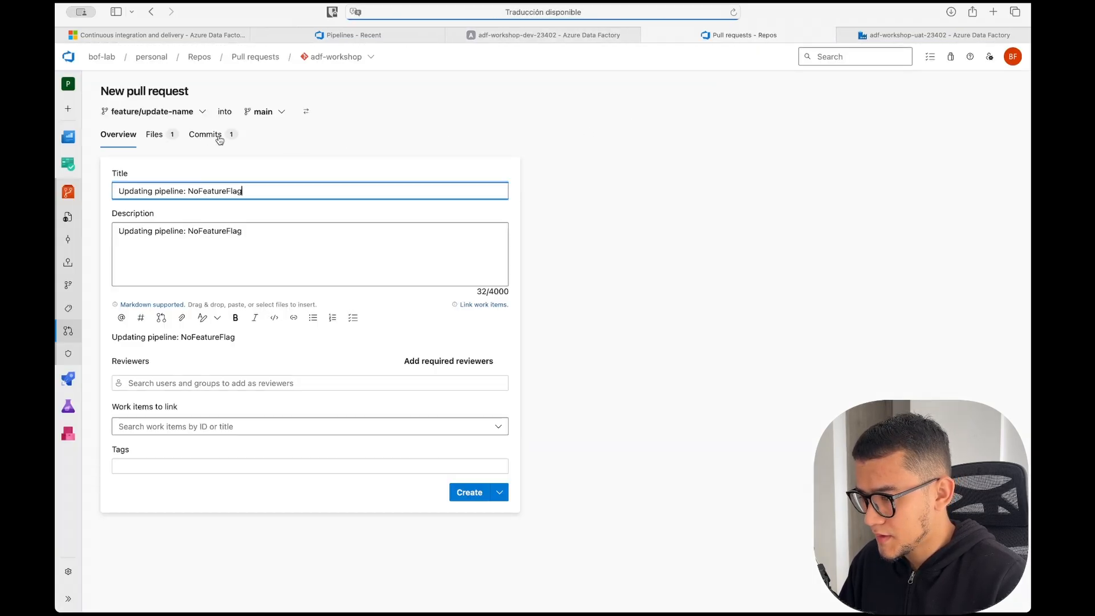
pyautogui.click(165, 137)
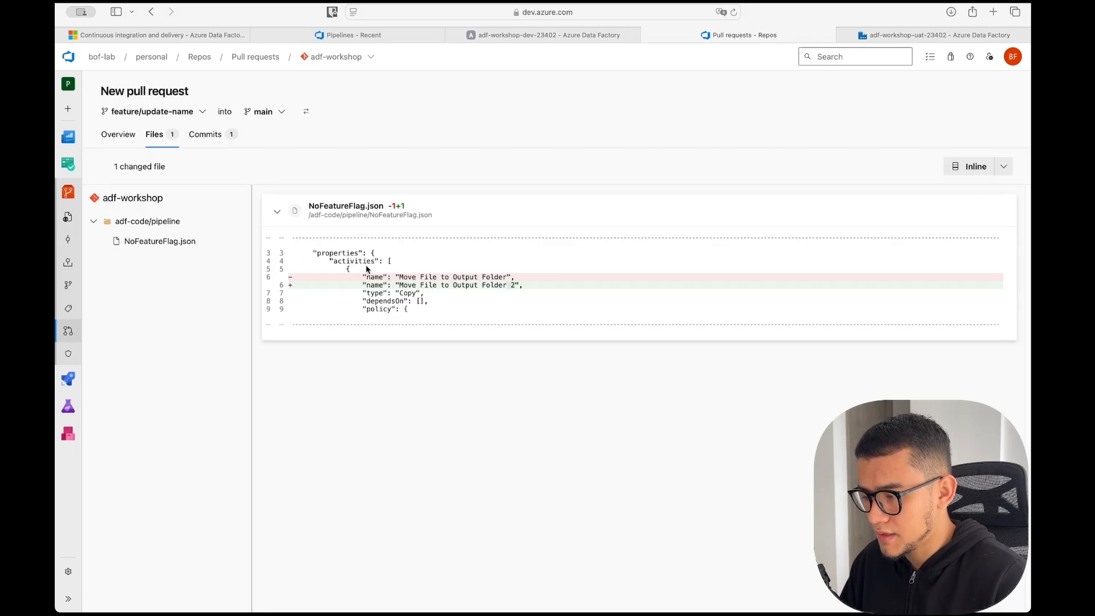
pyautogui.moveTo(400, 287); pyautogui.dragTo(536, 291)
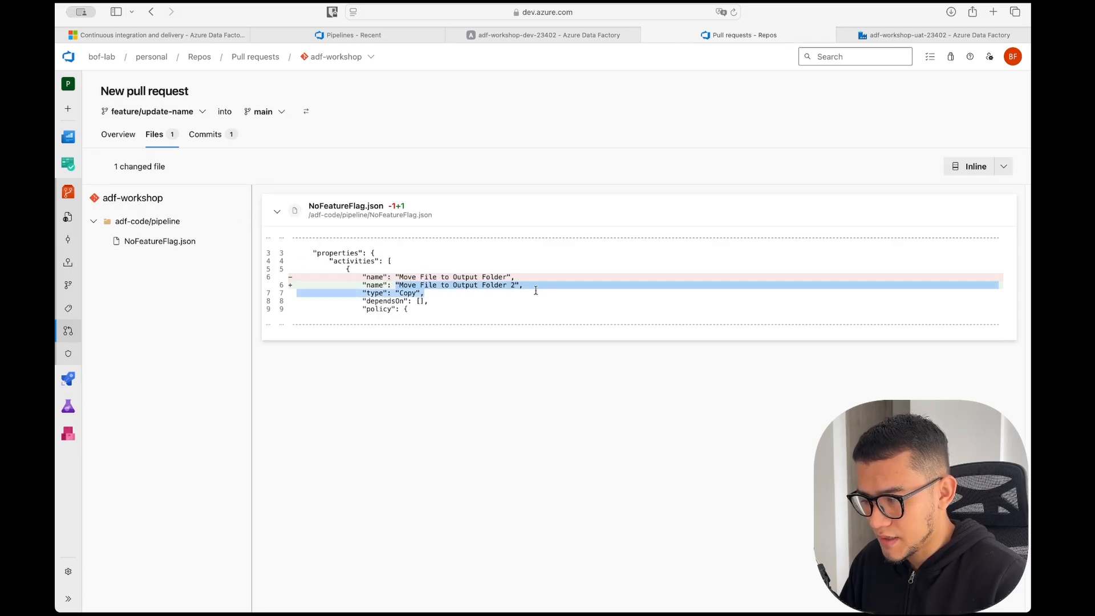
# Step: Create the pull request from feature/update-name into main and complete it as a squash commit, deleting the feature branch after merging
pyautogui.click(118, 136)
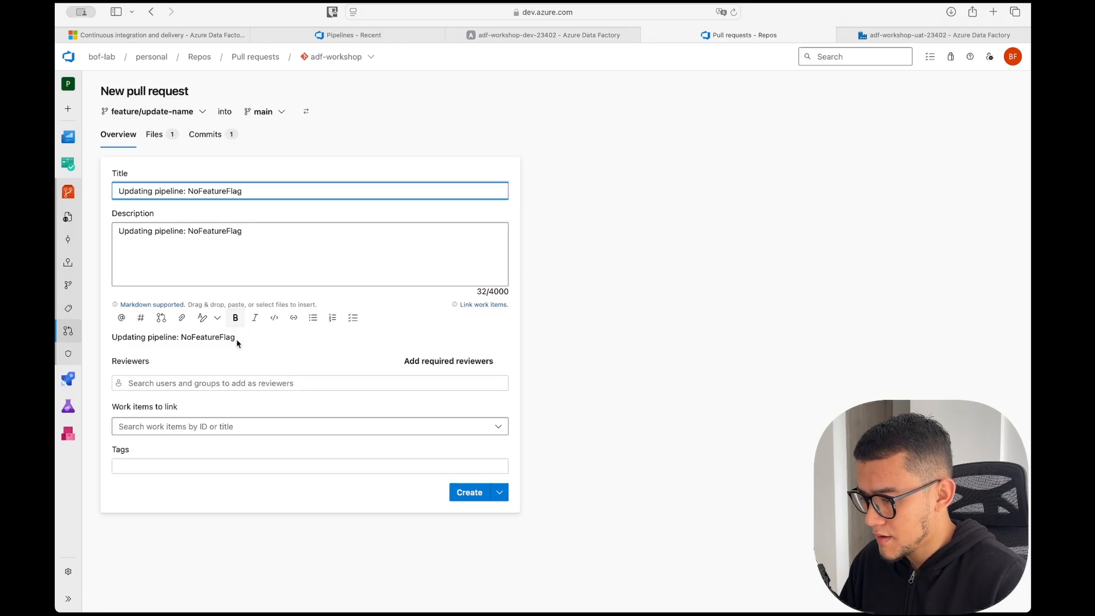
pyautogui.click(465, 484)
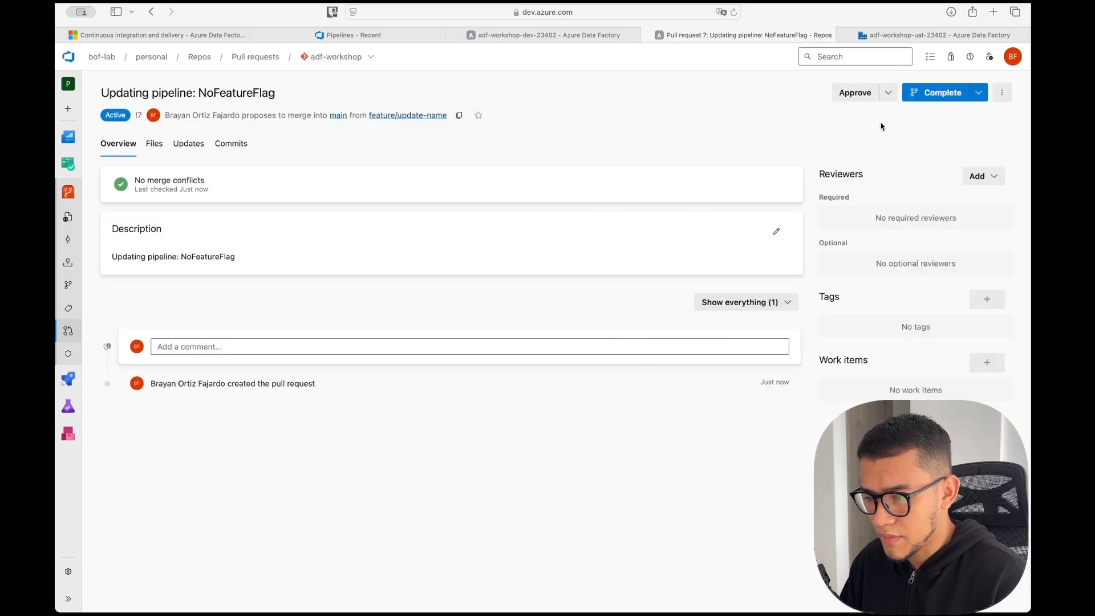
pyautogui.click(925, 96)
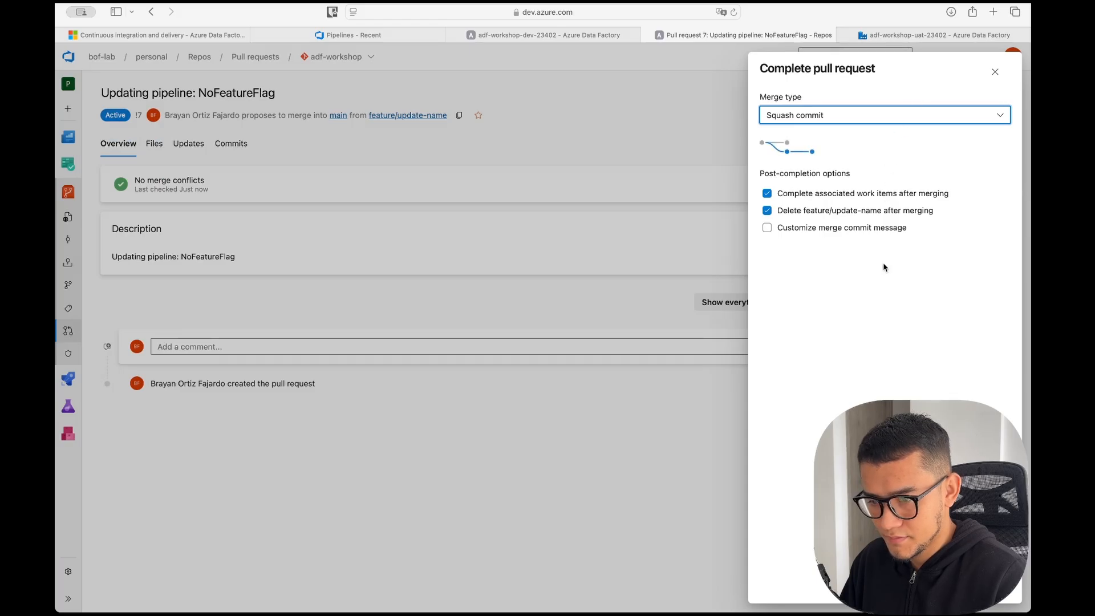
pyautogui.click(973, 586)
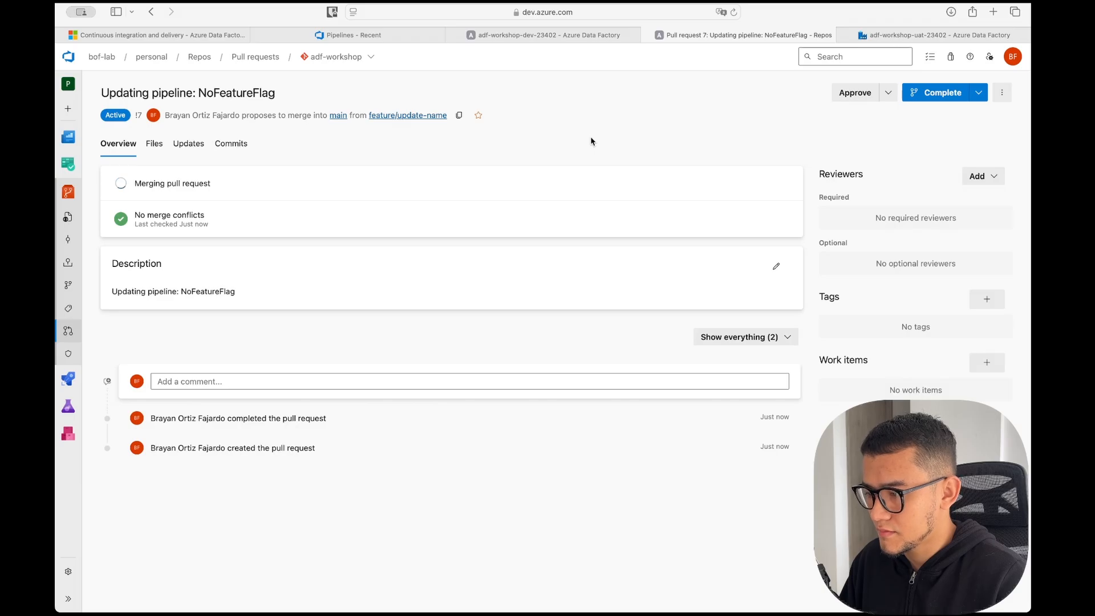
# Step: Return to the adf-workshop-dev-23402 data factory, switch to the main branch and check the Copy data activity's name in NoFeatureFlag
pyautogui.click(924, 37)
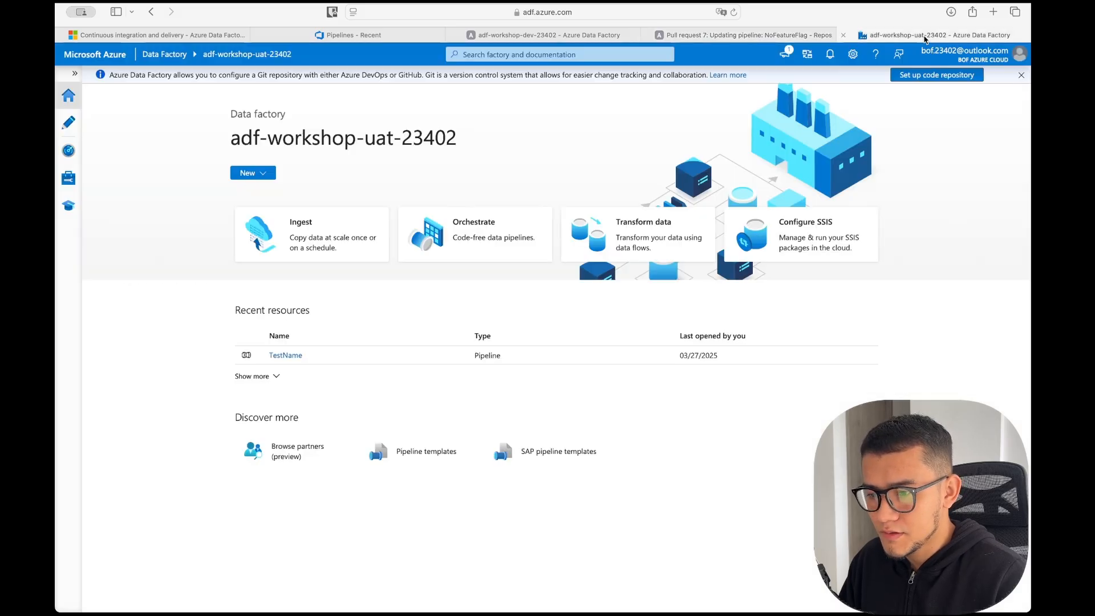
pyautogui.click(570, 35)
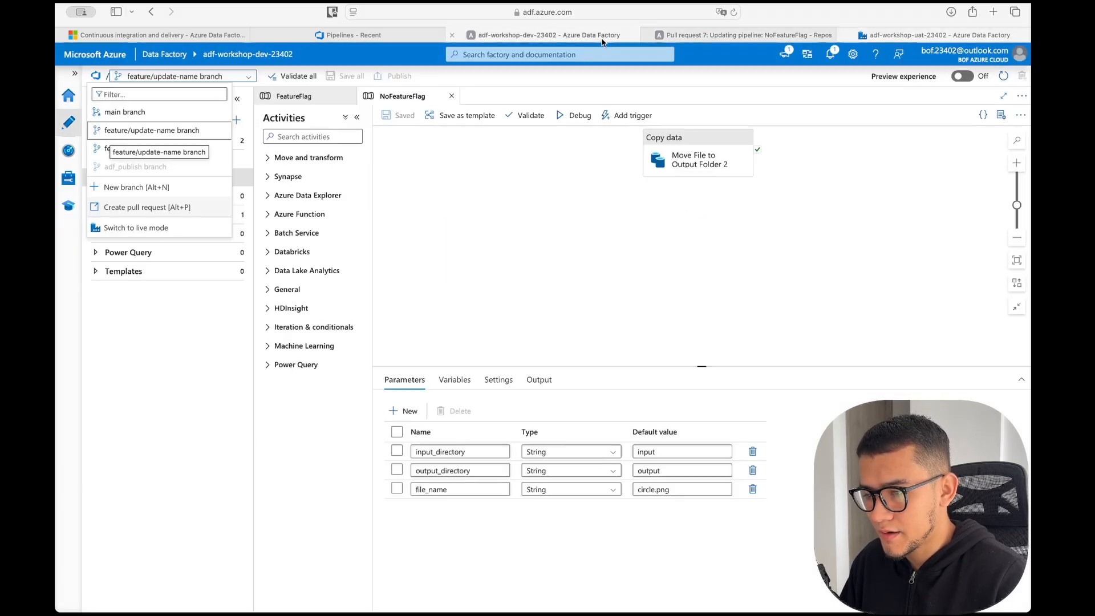
pyautogui.click(124, 112)
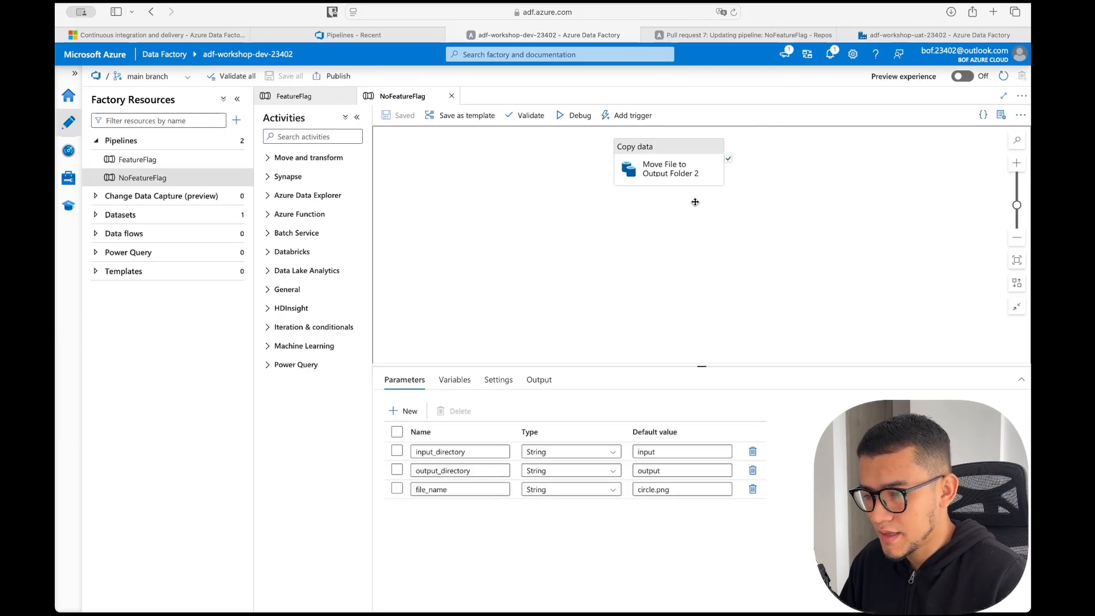
pyautogui.click(699, 177)
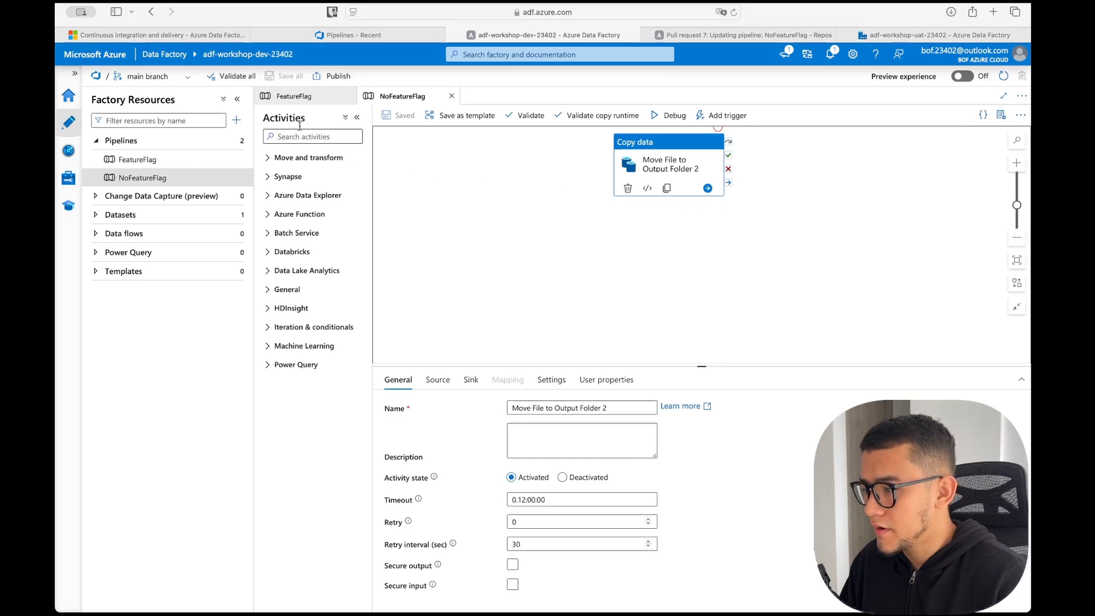
# Step: Switch the dev factory to live mode and inspect the Copy data activity's name in the NoFeatureFlag pipeline
pyautogui.click(133, 80)
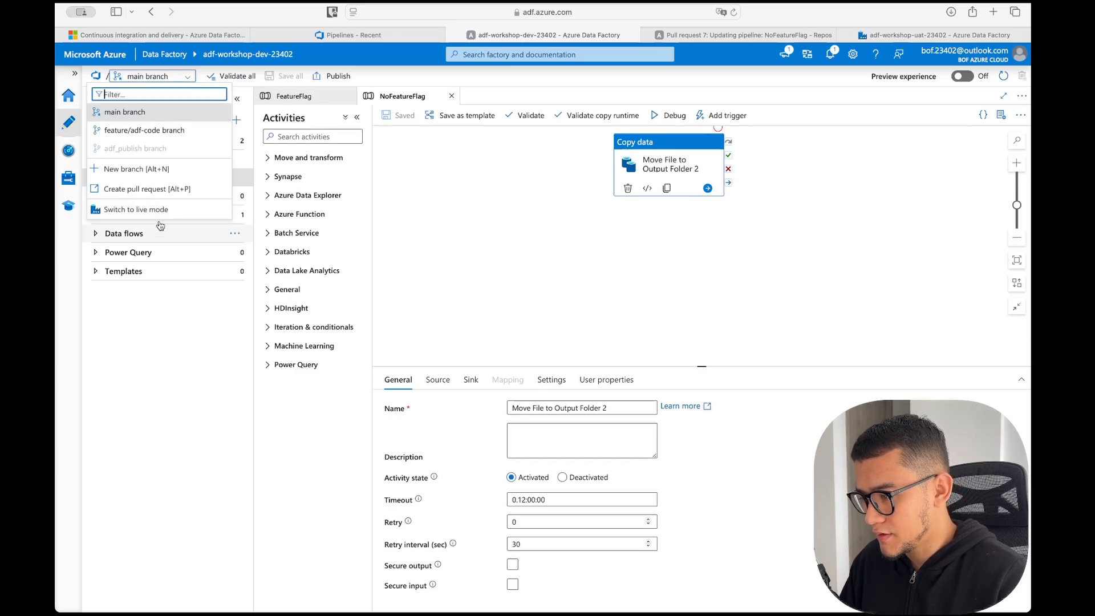
pyautogui.click(136, 210)
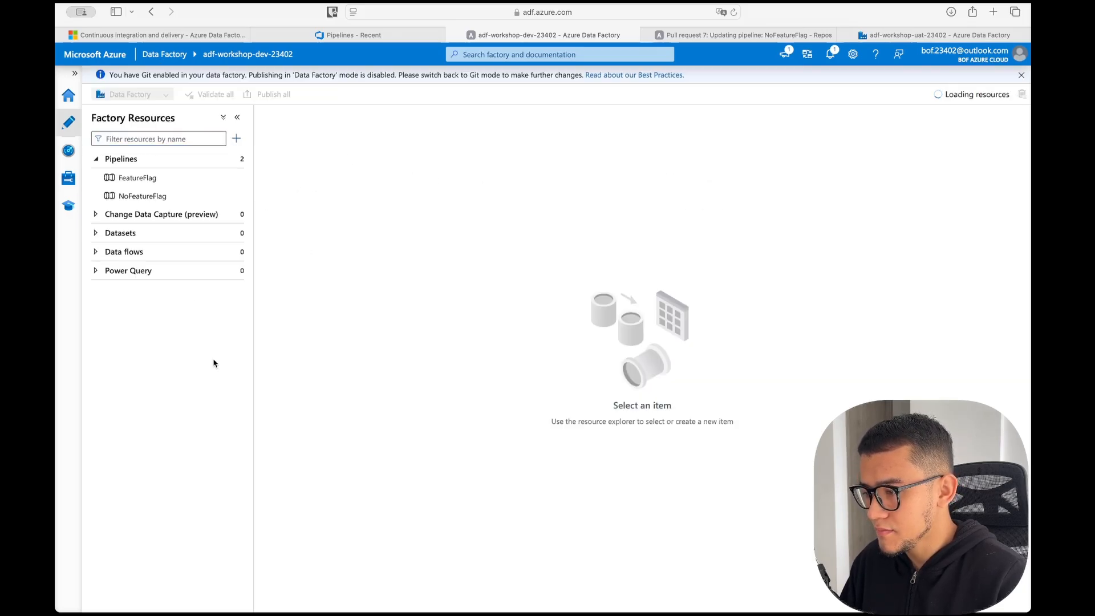
pyautogui.click(143, 196)
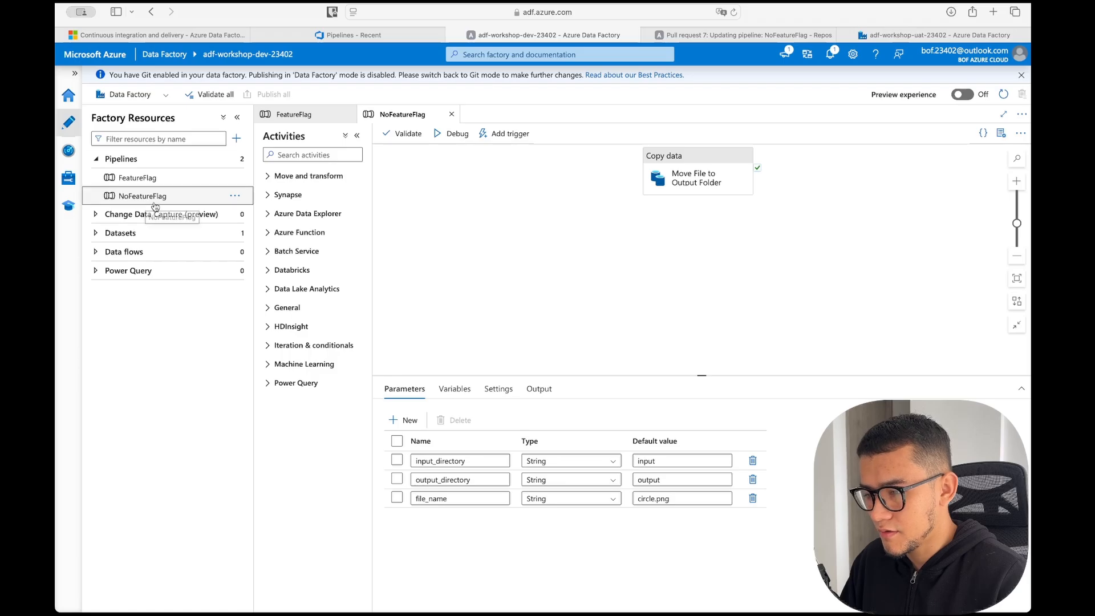
pyautogui.click(693, 181)
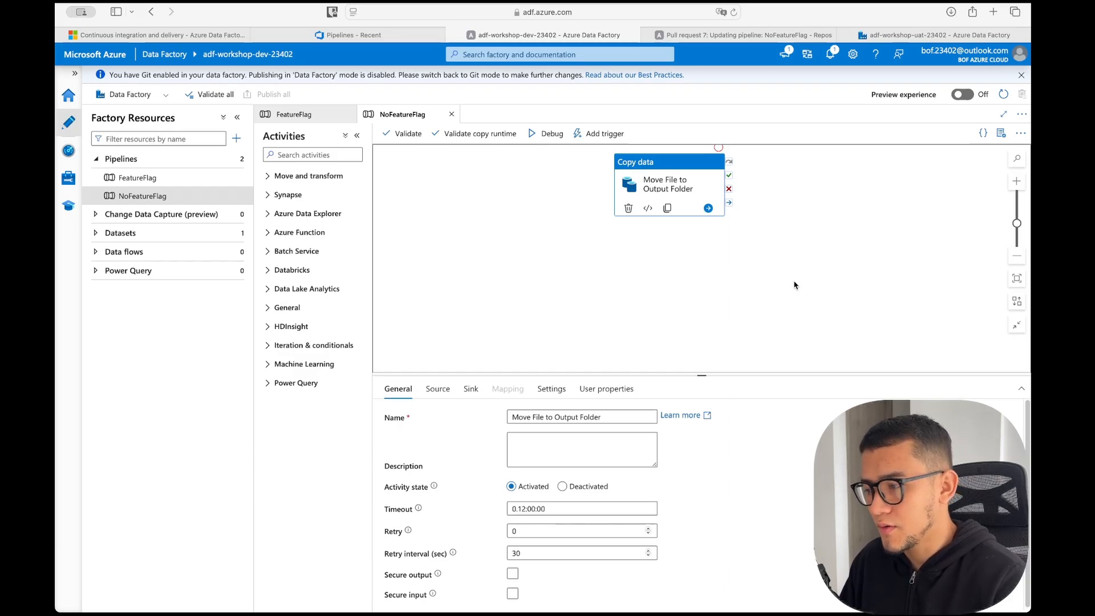
# Step: Switch back to Azure DevOps Git mode and publish the main branch to the live data factory
pyautogui.click(137, 95)
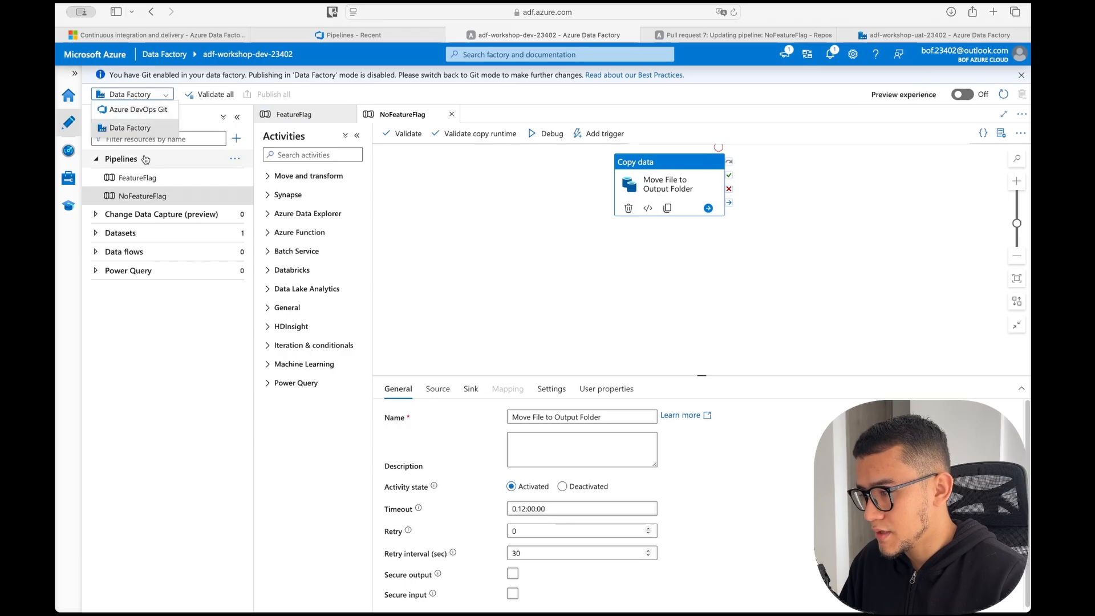
pyautogui.click(143, 109)
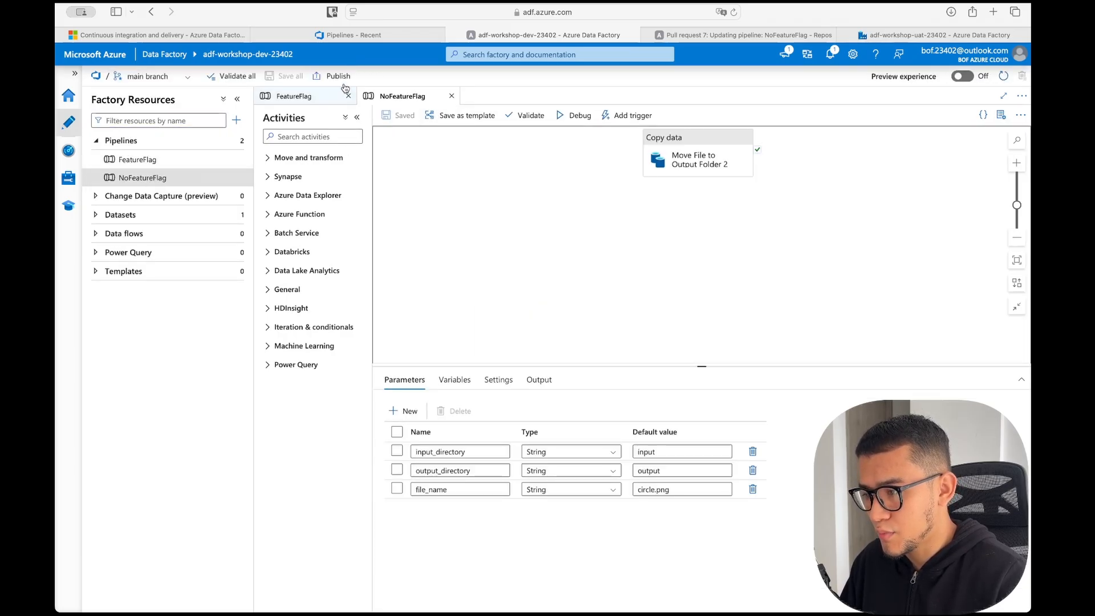
pyautogui.click(329, 77)
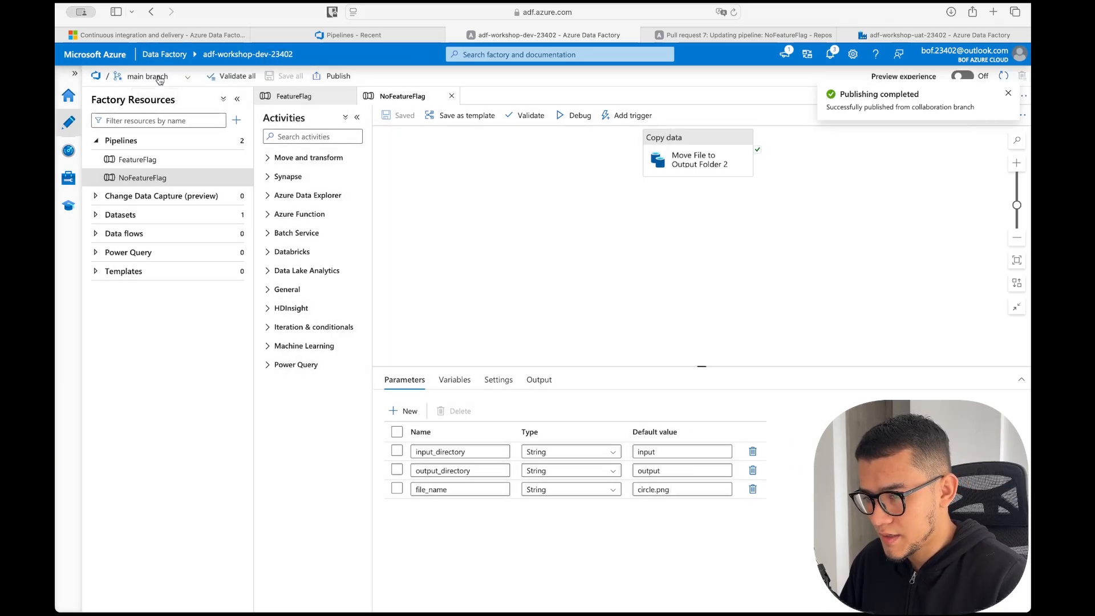
# Step: Switch to live mode again and verify the published name of NoFeatureFlag's Copy data activity
pyautogui.click(153, 76)
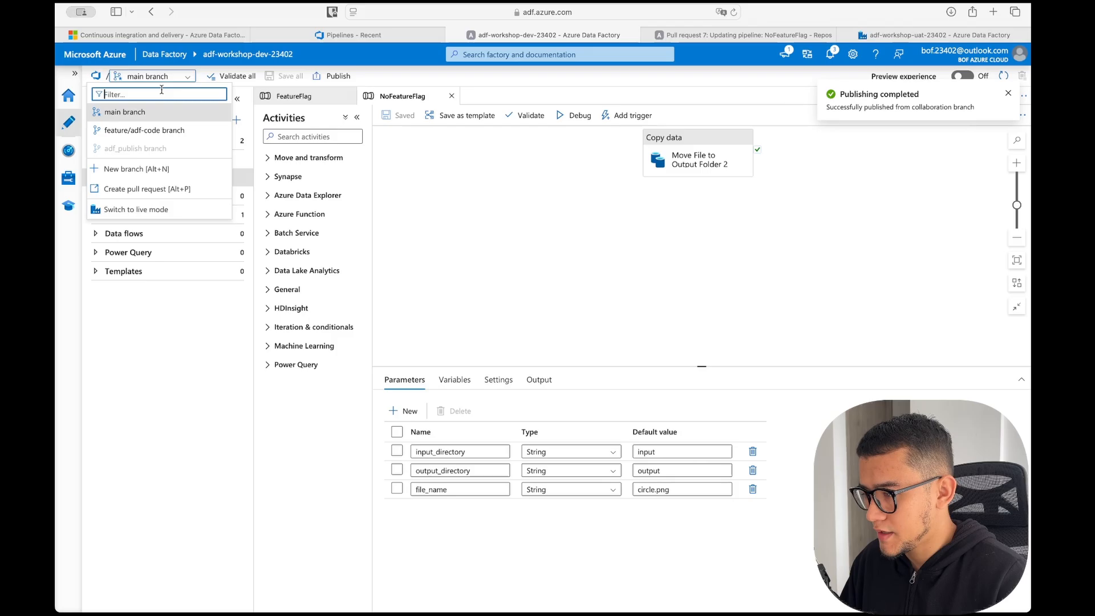
pyautogui.click(154, 209)
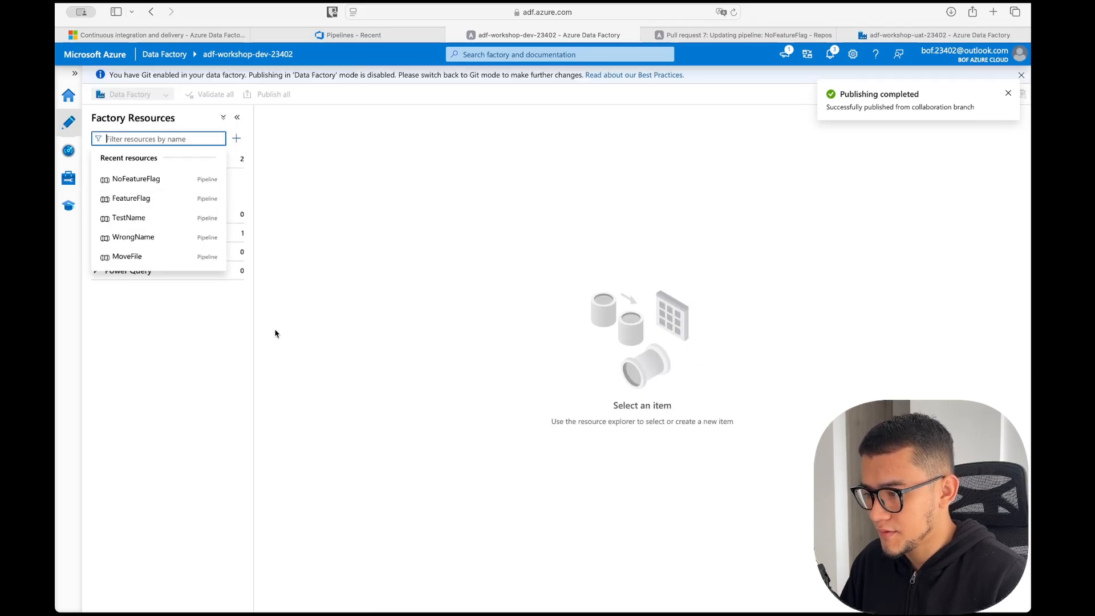
pyautogui.click(697, 180)
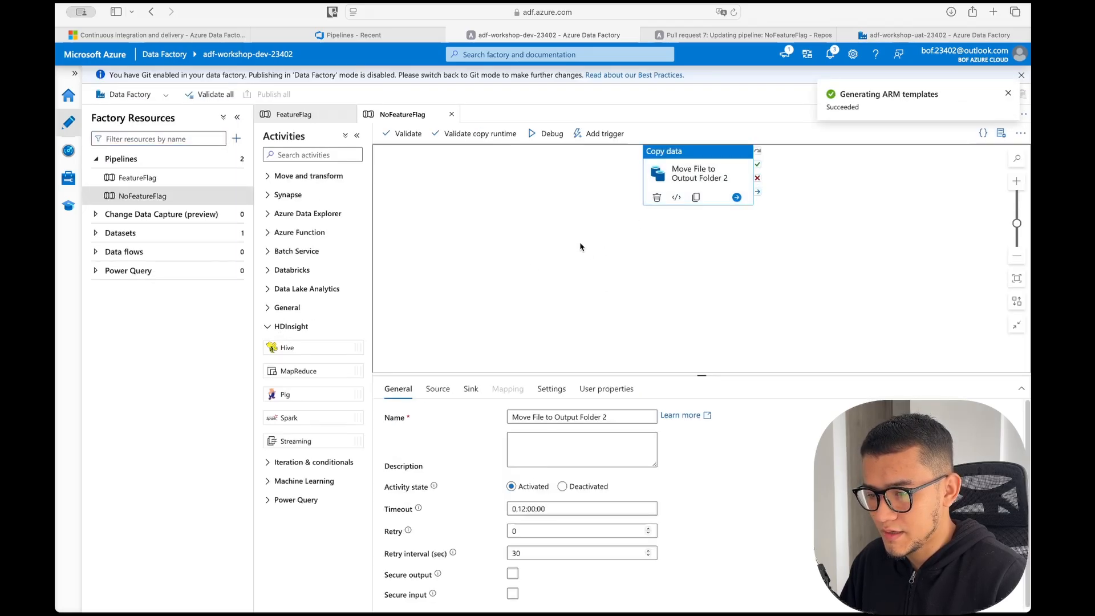
pyautogui.moveTo(740, 180); pyautogui.dragTo(682, 200)
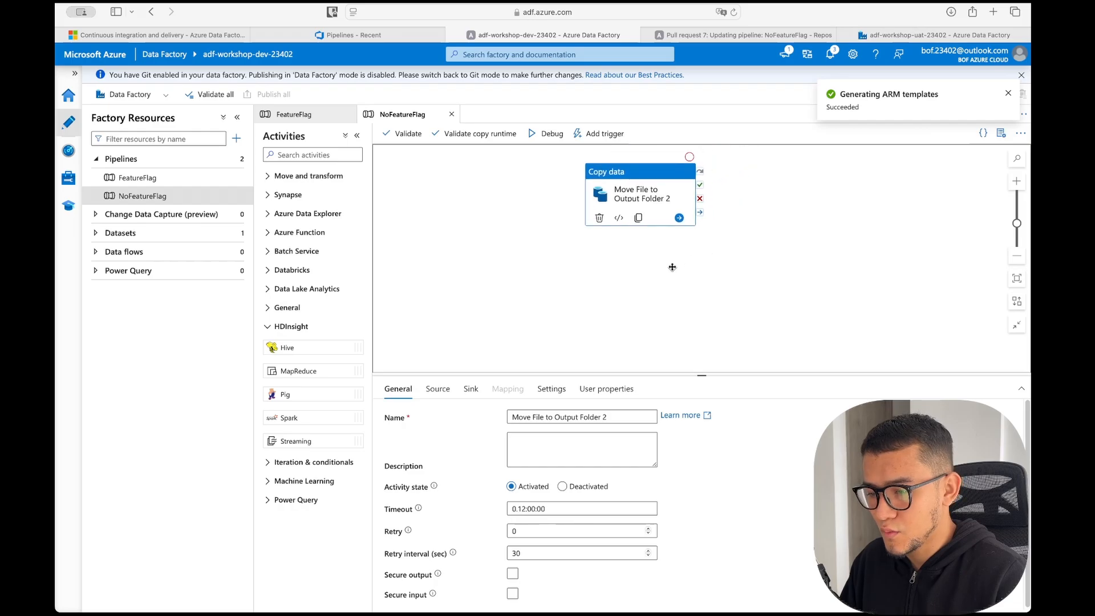
# Step: Return the factory to Azure DevOps Git mode and view the list of available branches
pyautogui.click(136, 94)
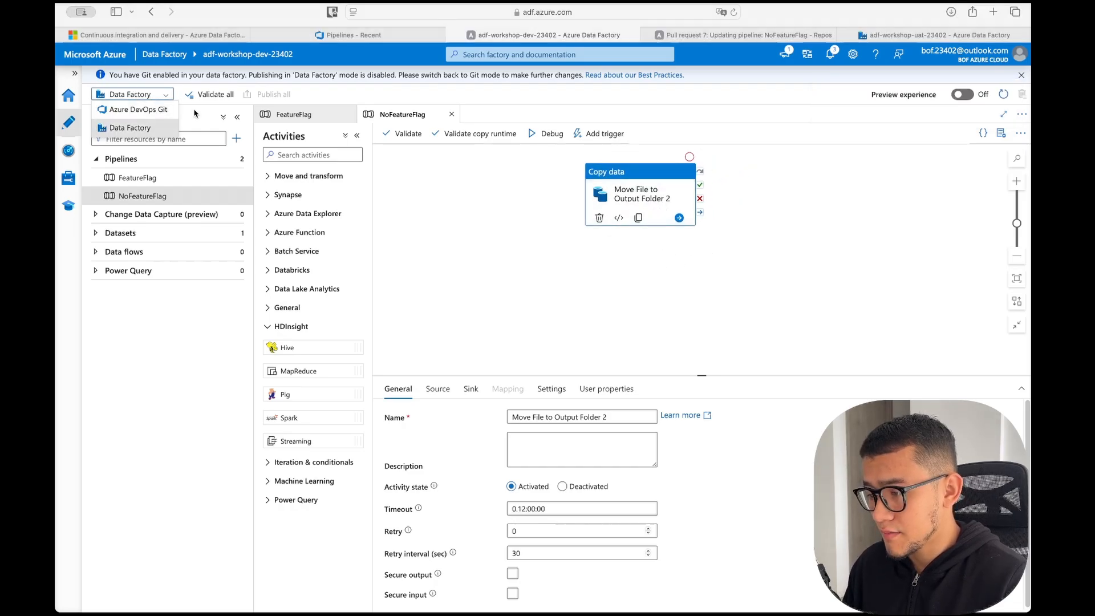
pyautogui.click(137, 110)
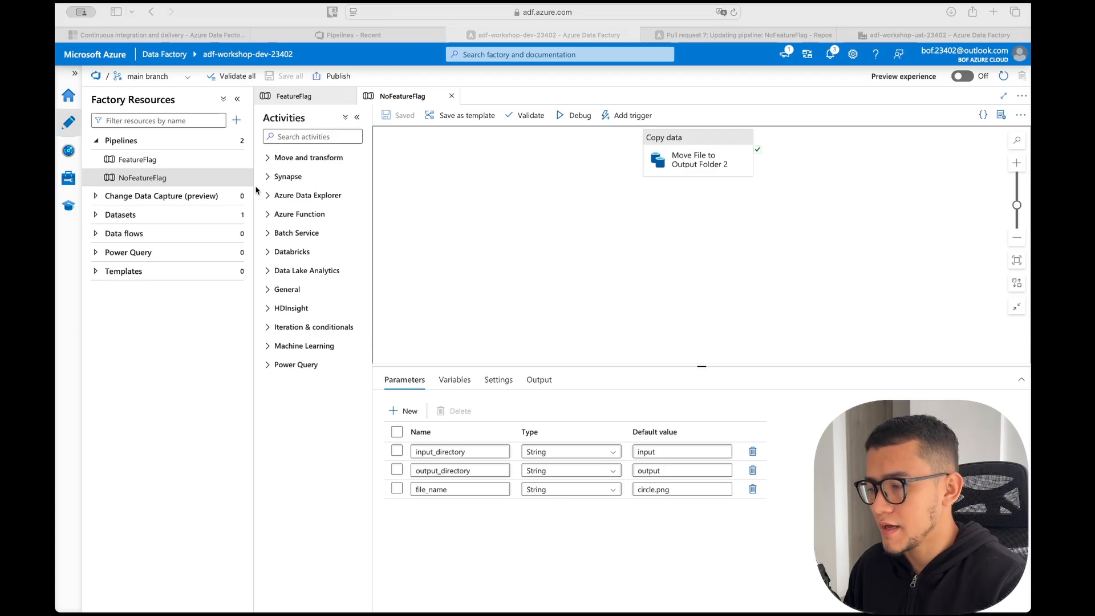
pyautogui.click(176, 83)
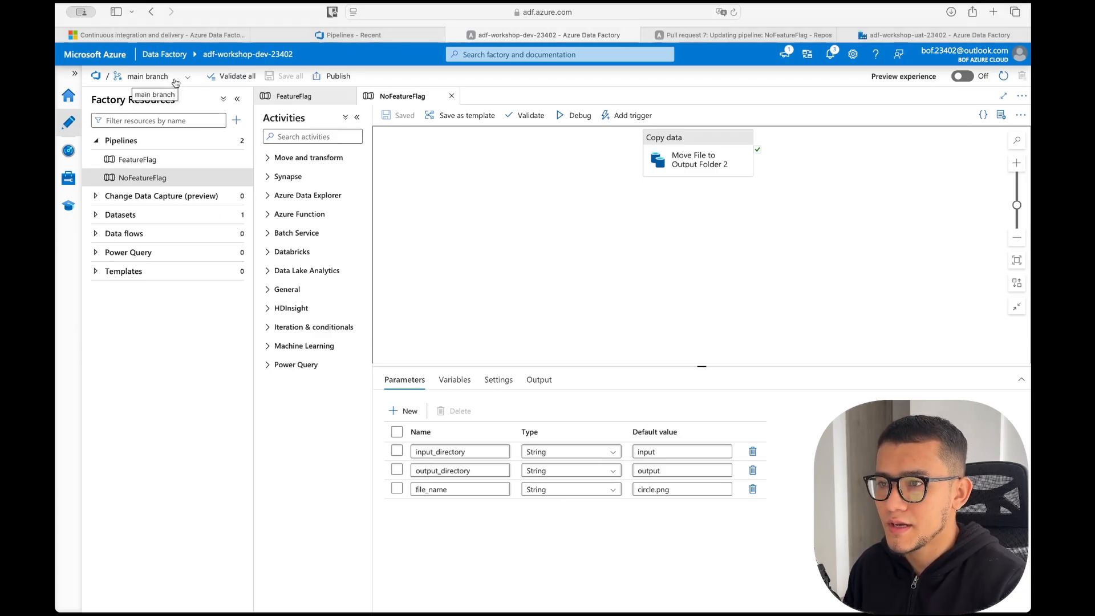
pyautogui.click(175, 81)
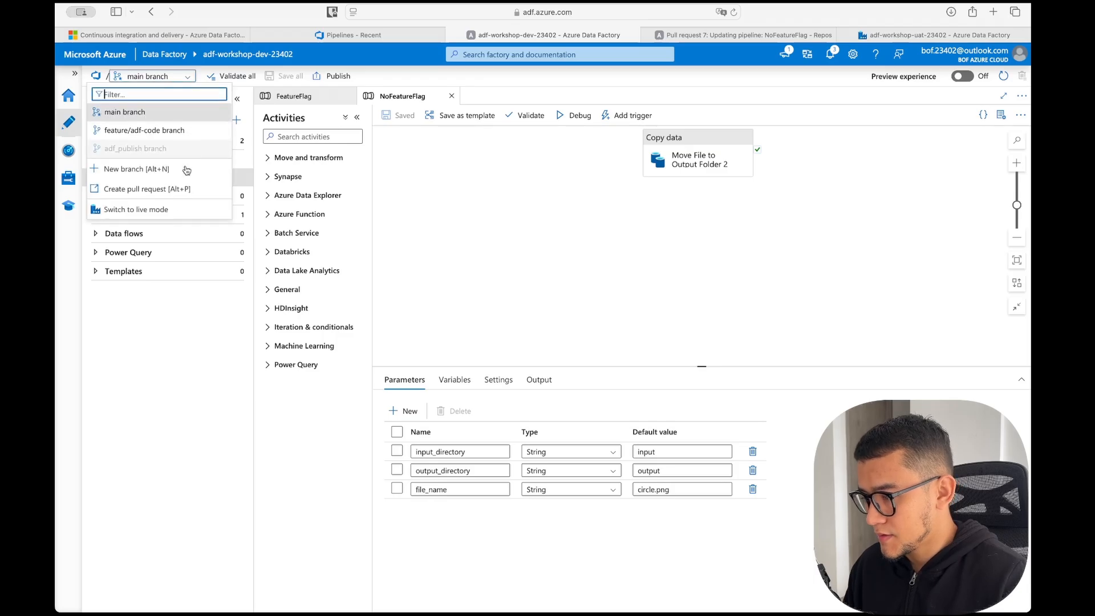
# Step: Disconnect the data factory from its Git repository in the Git configuration, confirming with the factory name adf-workshop-dev-23402
pyautogui.click(71, 174)
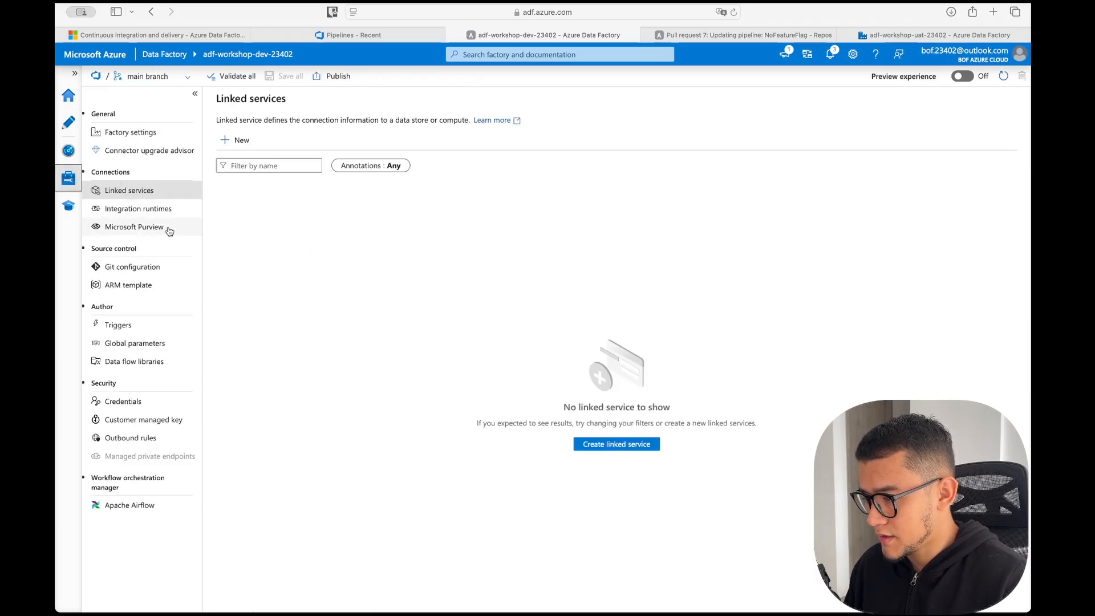
pyautogui.click(149, 264)
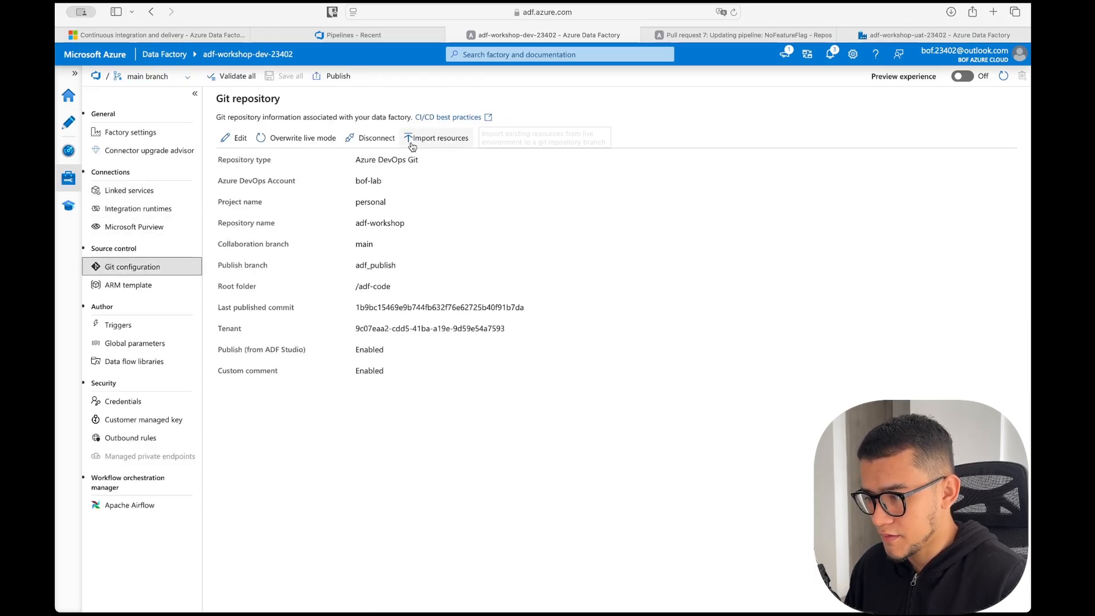
pyautogui.click(372, 138)
pyautogui.click(760, 151)
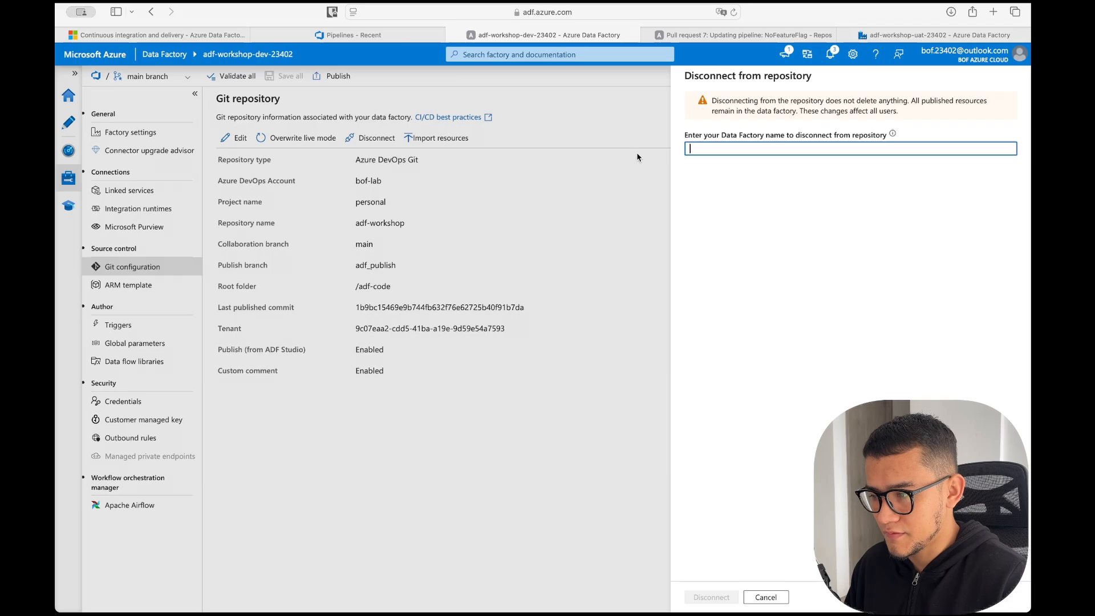
pyautogui.moveTo(293, 54); pyautogui.dragTo(266, 54)
pyautogui.click(266, 54)
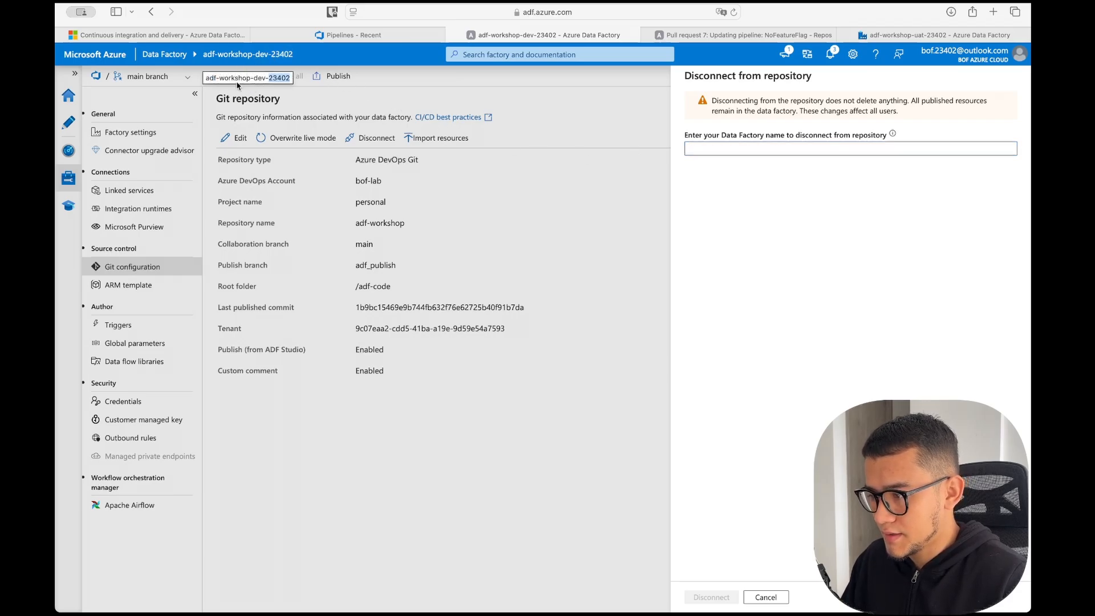
pyautogui.tripleClick(236, 83)
pyautogui.rightClick(239, 83)
pyautogui.click(296, 131)
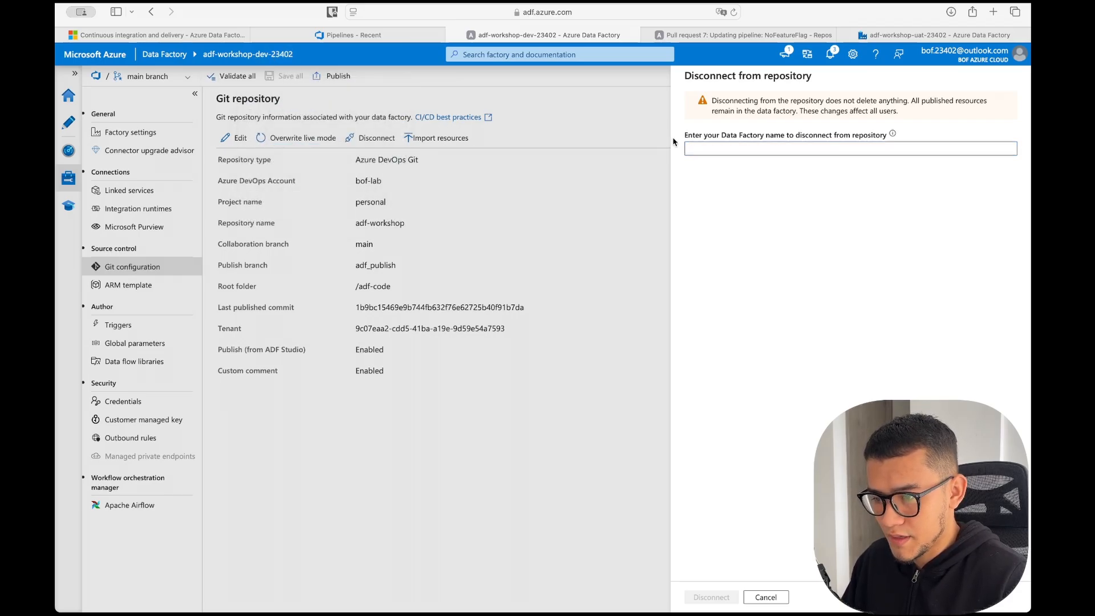
pyautogui.click(722, 147)
pyautogui.press('super+v')
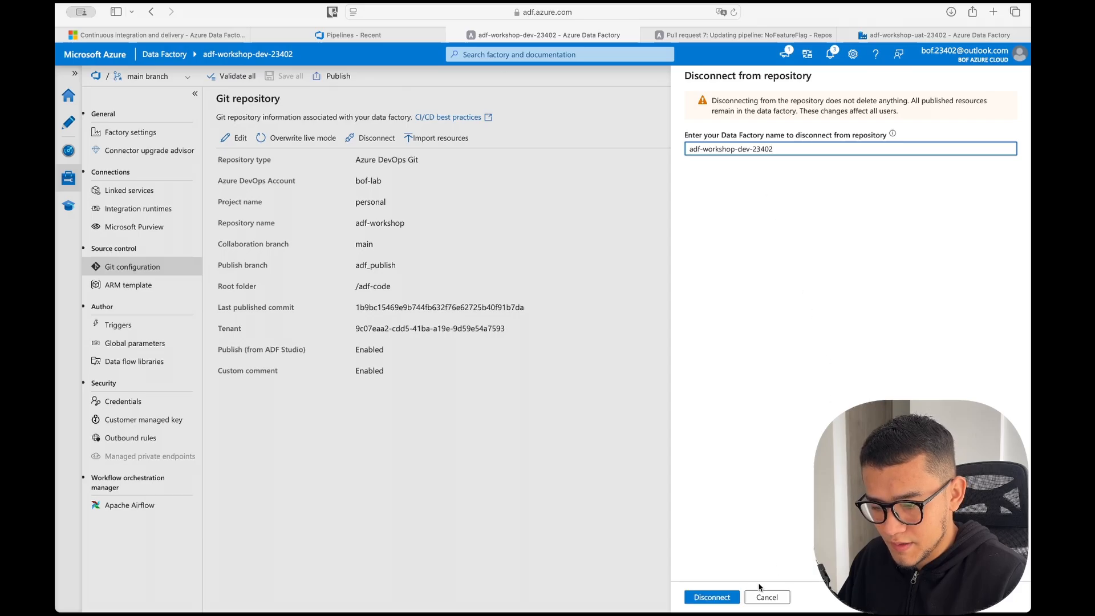
pyautogui.click(712, 597)
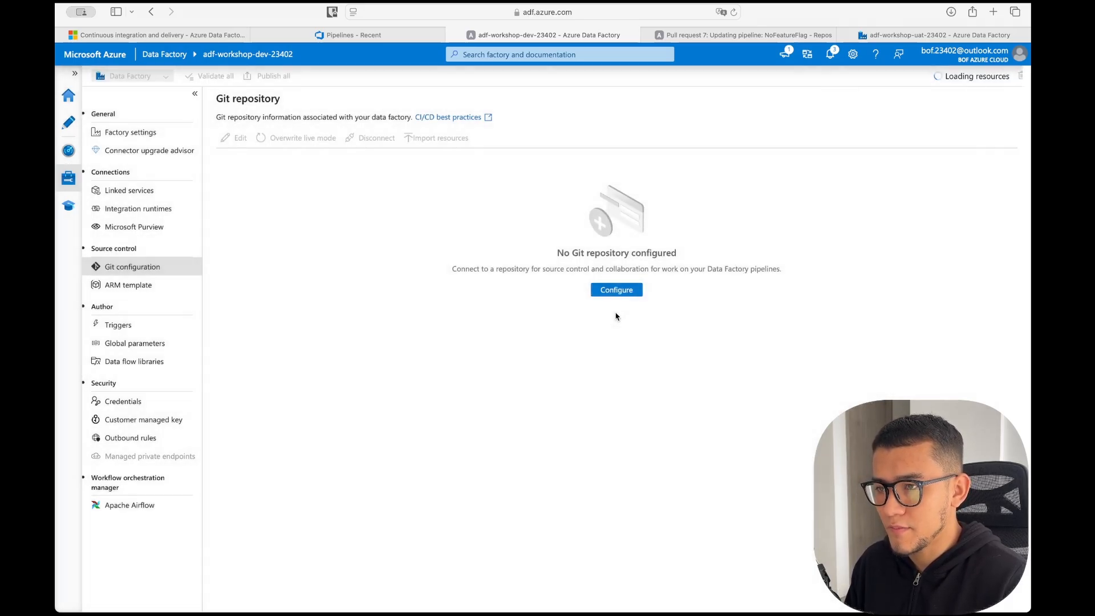
# Step: Start setting up a code repository from the authoring view, using Azure DevOps Git as a cloud repository
pyautogui.click(67, 121)
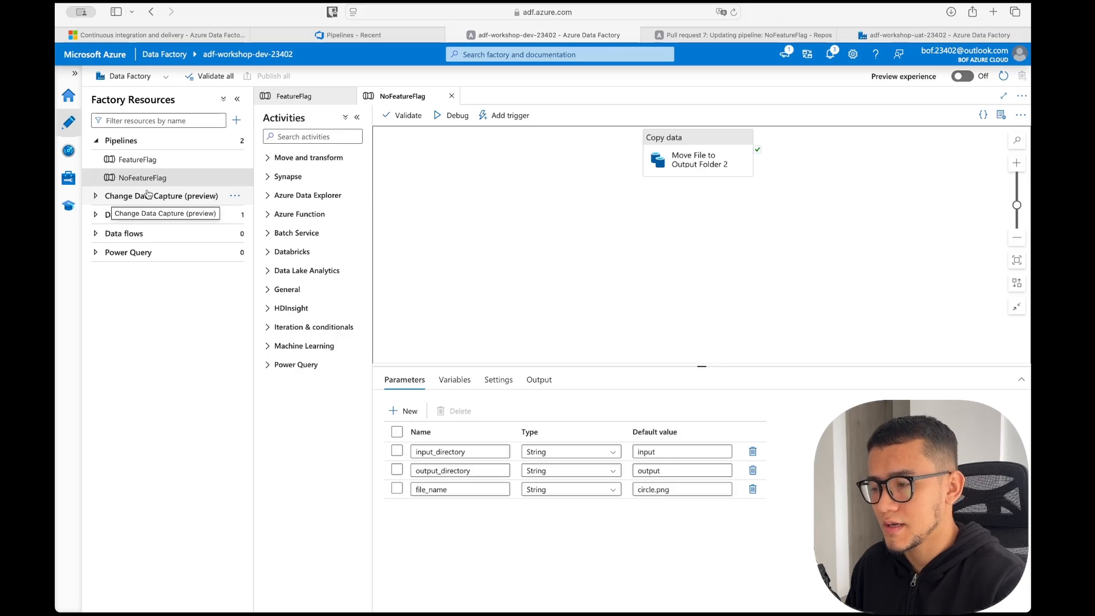
pyautogui.click(128, 77)
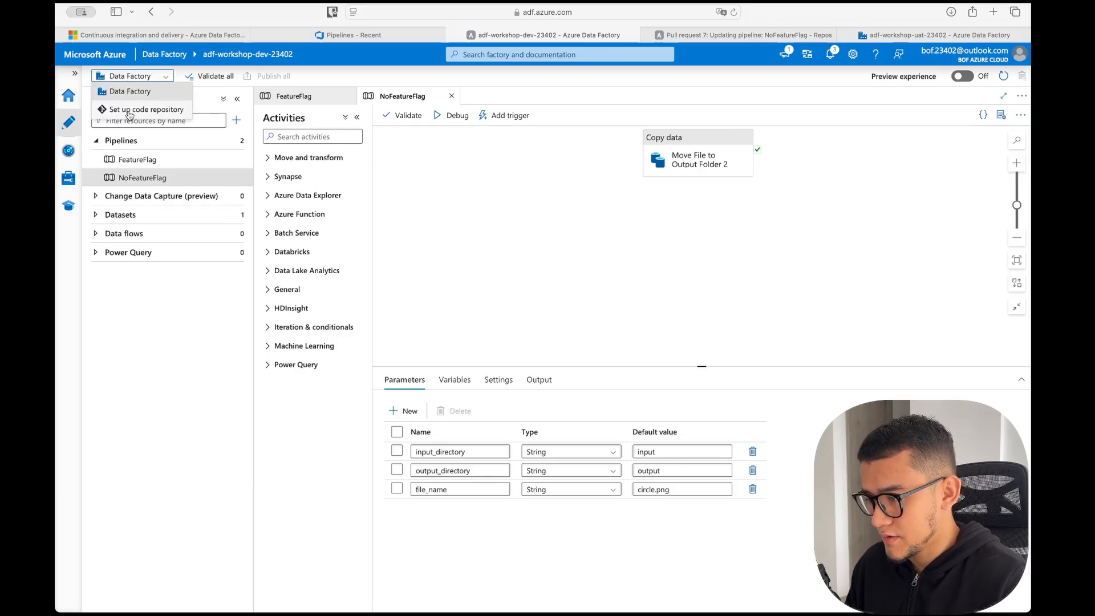
pyautogui.click(160, 108)
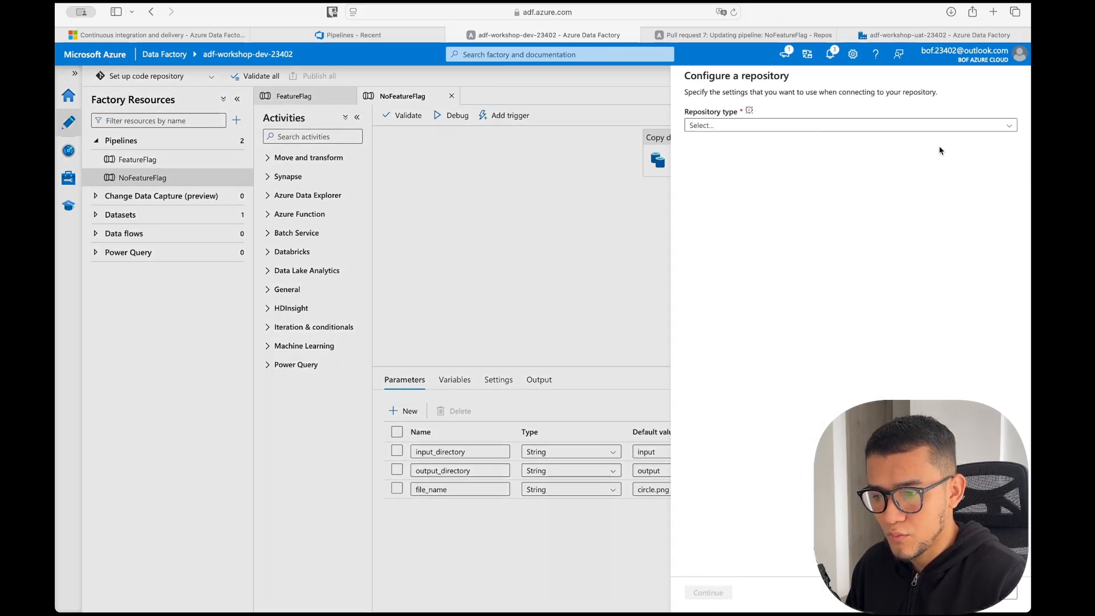
pyautogui.click(998, 126)
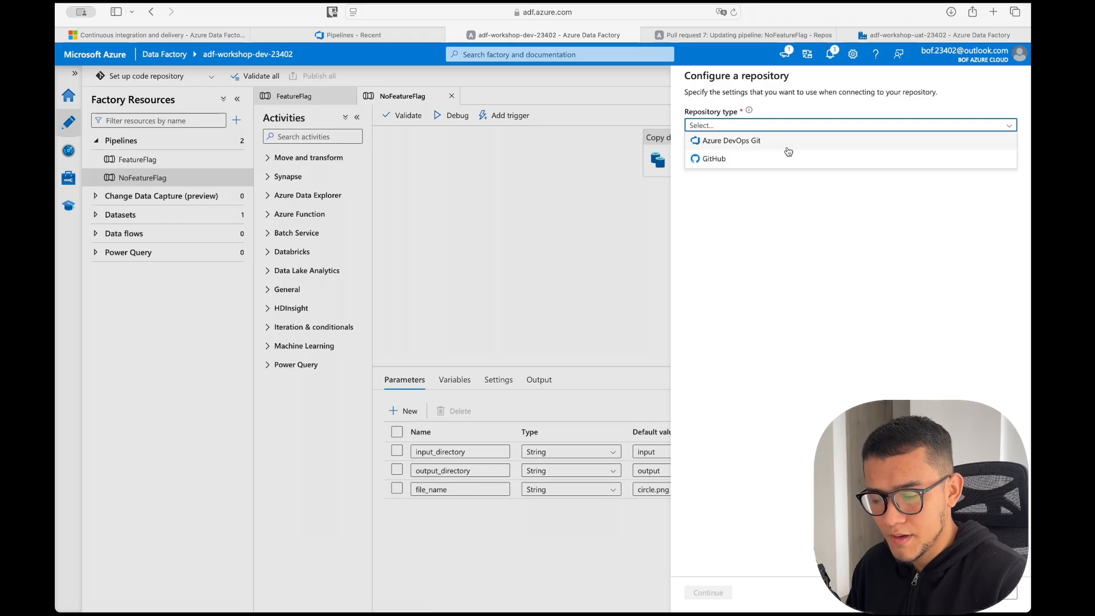
pyautogui.click(849, 140)
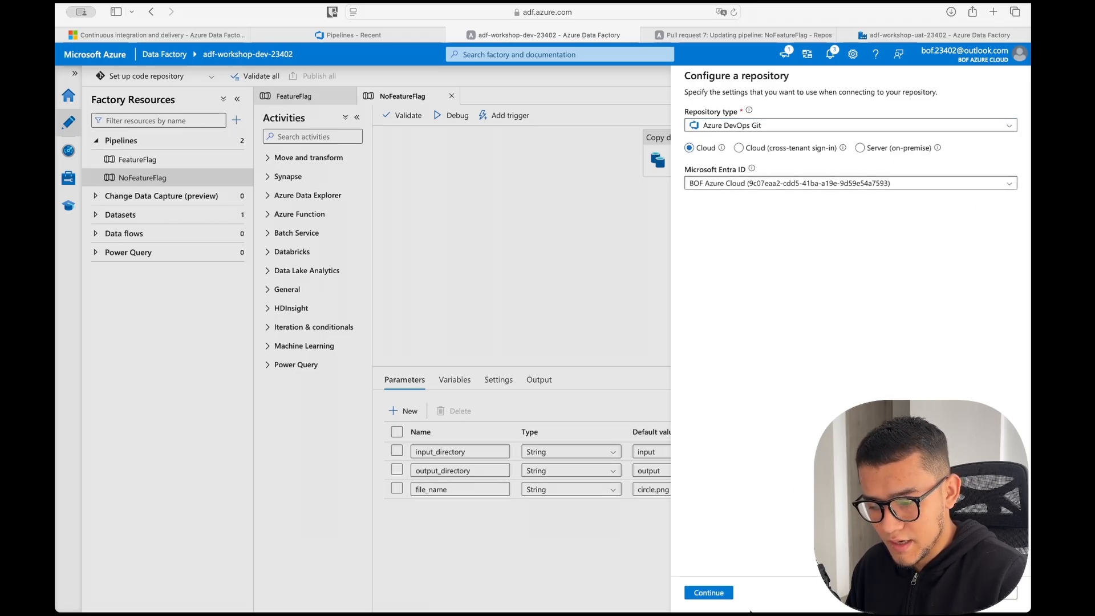
pyautogui.click(709, 592)
# Step: Select the bof-lab organization, the personal project and the adf-workshop repository for the Git connection
pyautogui.click(1010, 171)
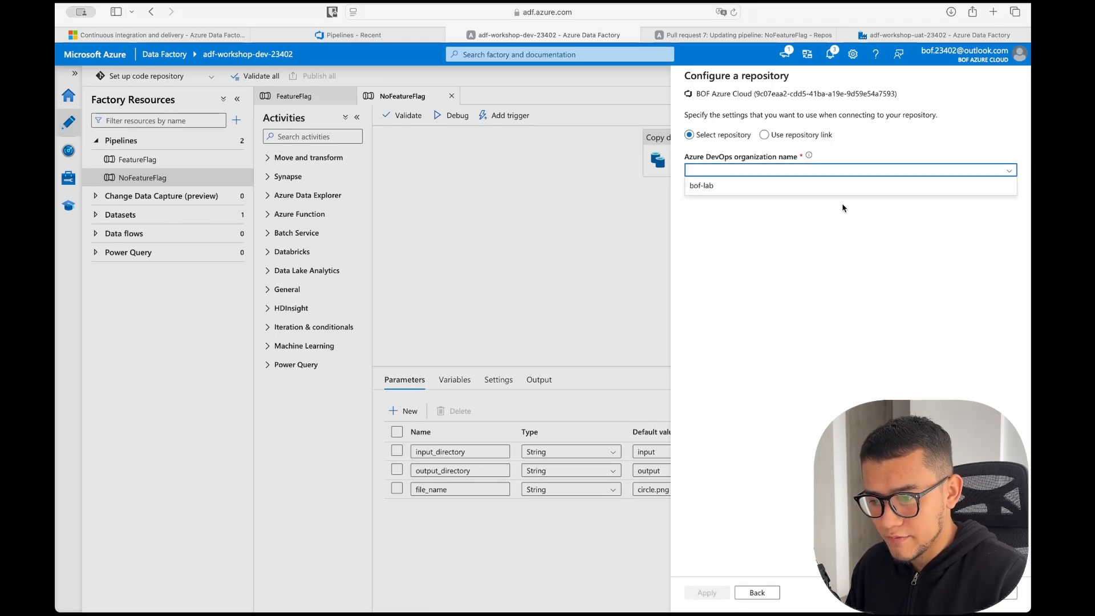
pyautogui.click(708, 194)
pyautogui.click(1009, 205)
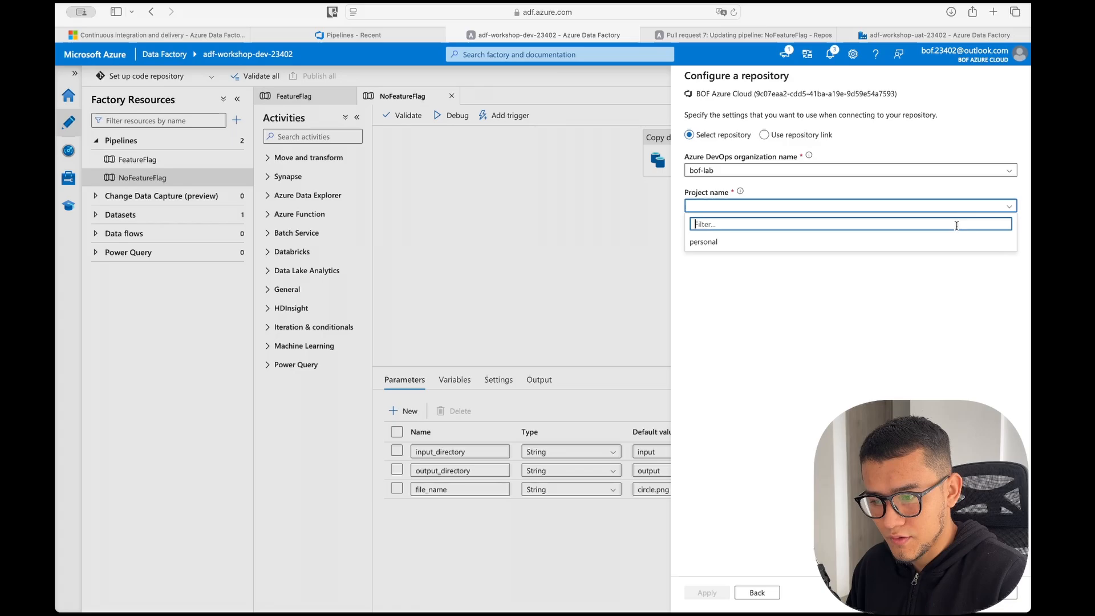
pyautogui.click(768, 244)
pyautogui.click(1012, 247)
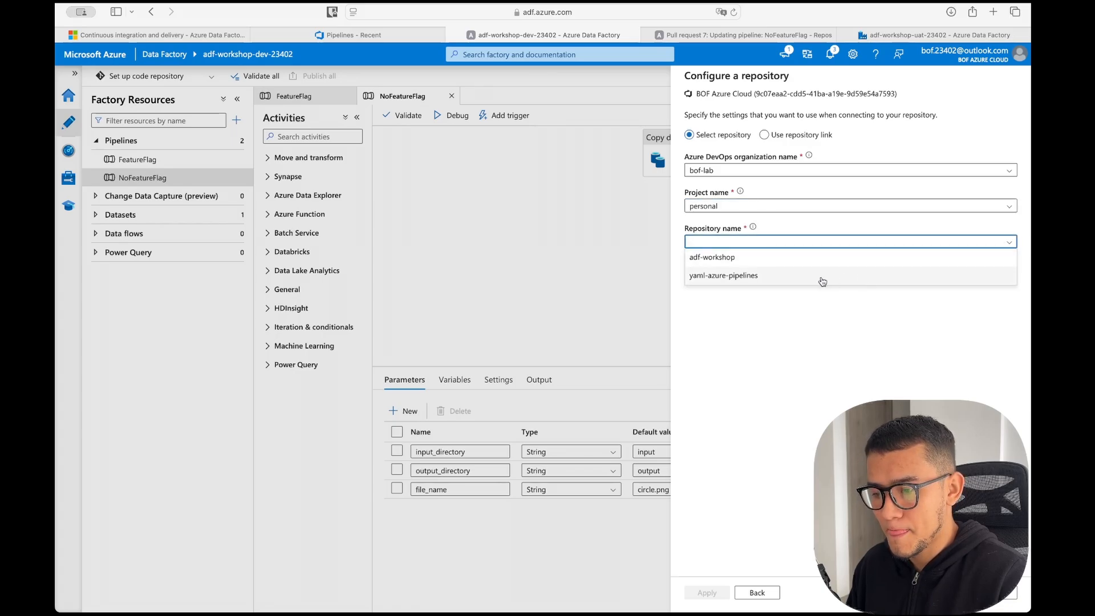
pyautogui.click(821, 259)
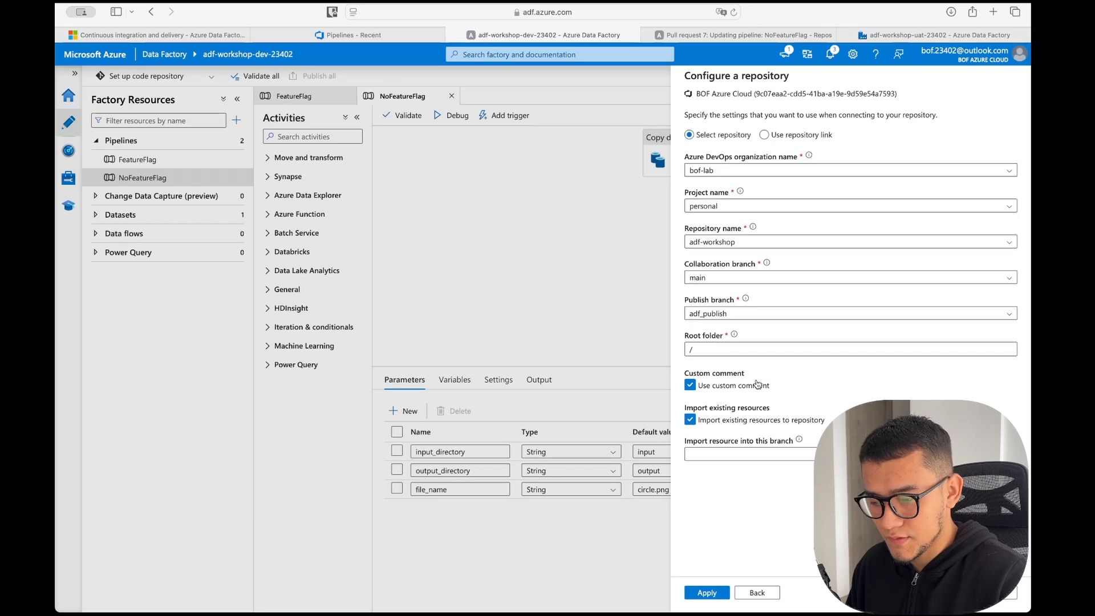
# Step: Disable custom comments and the import of existing resources, set the root folder to /adf-code, and apply the repository settings
pyautogui.click(722, 423)
pyautogui.click(724, 385)
pyautogui.click(726, 349)
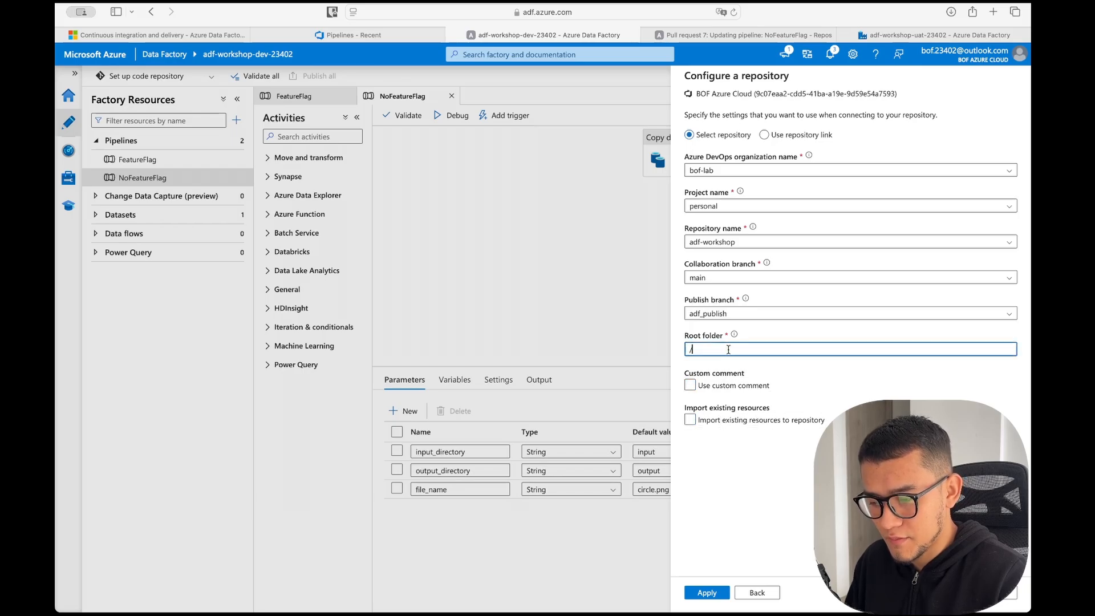
pyautogui.write('adf-code')
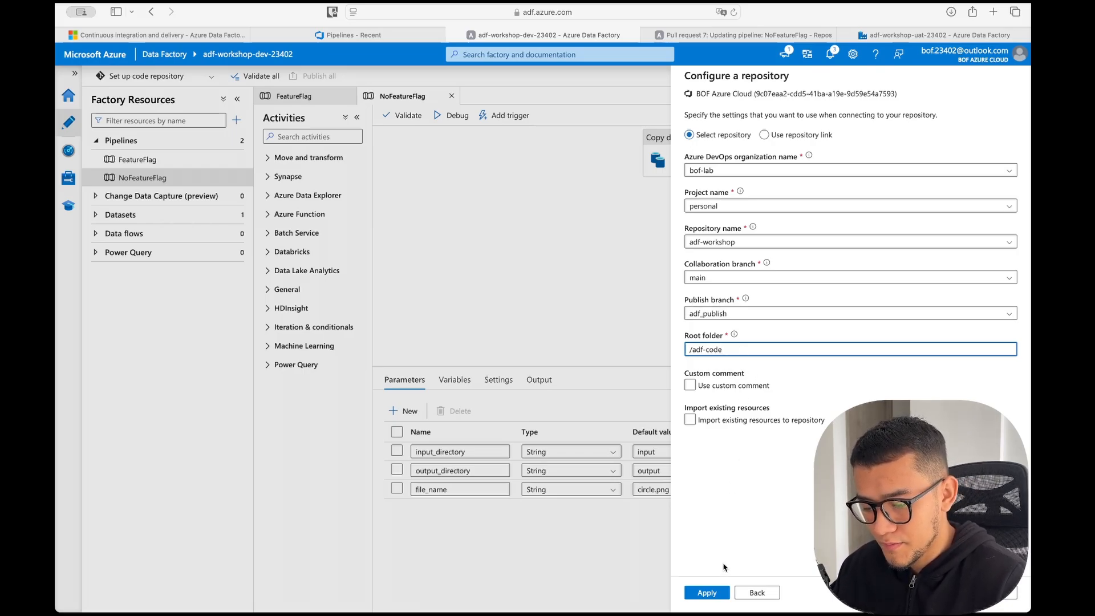
pyautogui.click(708, 593)
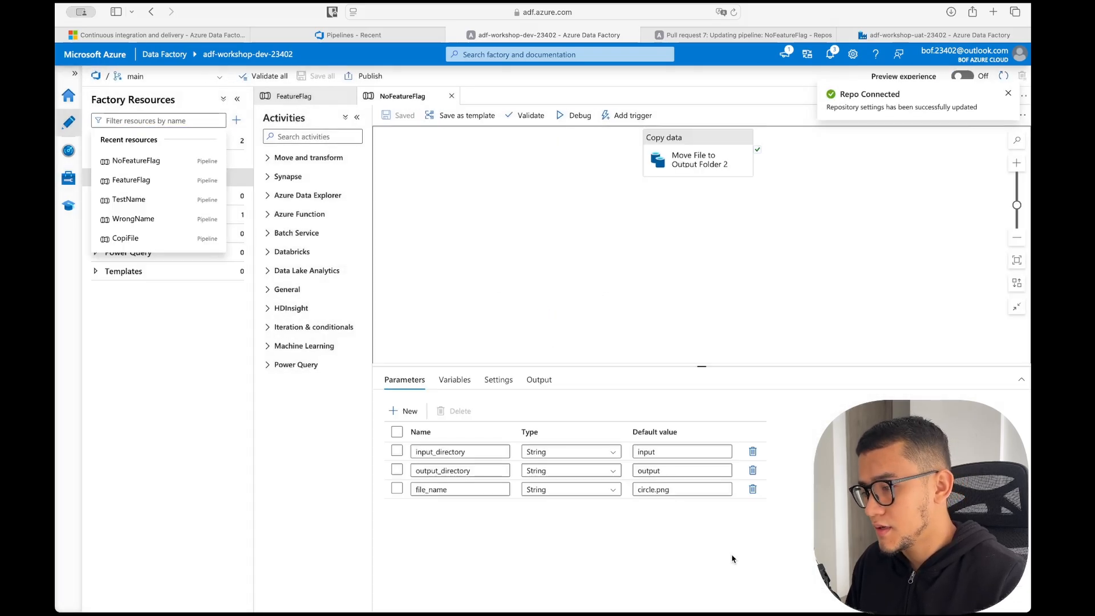
pyautogui.click(69, 151)
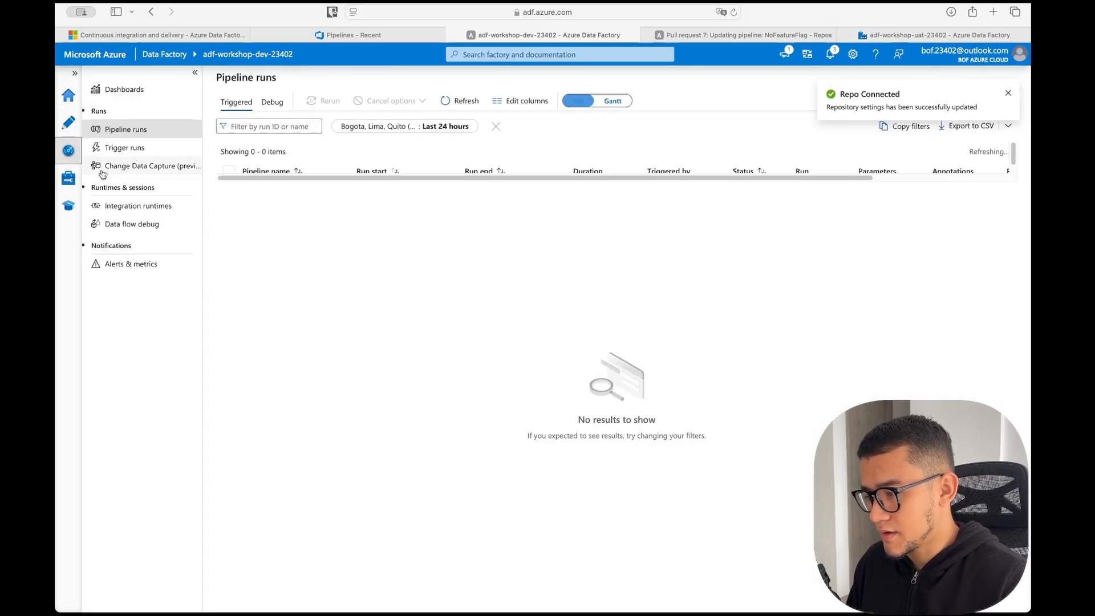
pyautogui.click(69, 122)
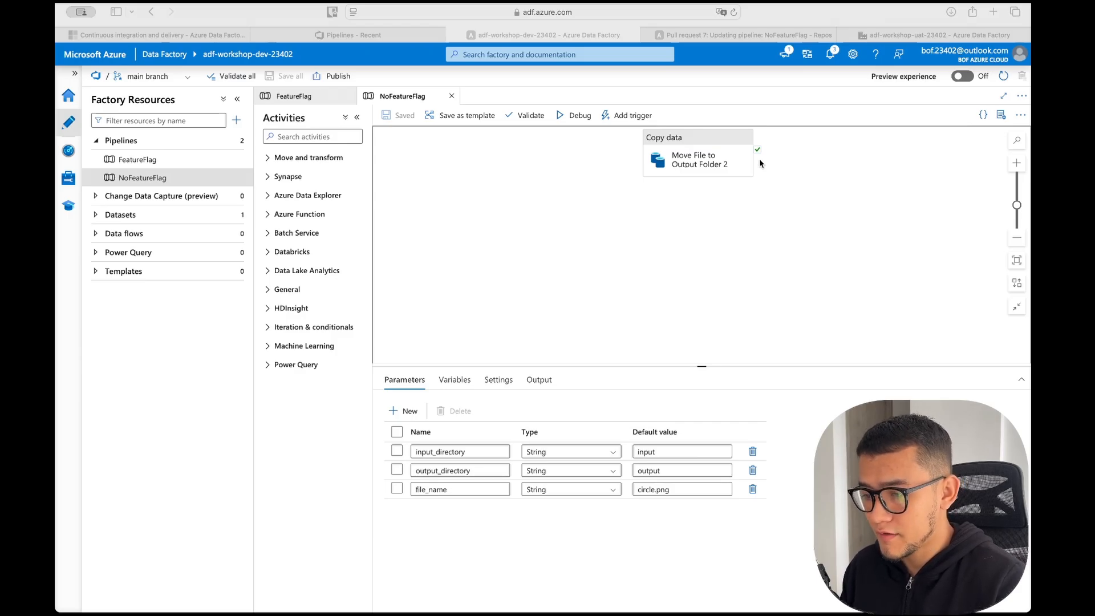
# Step: Switch to the Azure DevOps tab and examine package.json in the adf-workshop repository's adf-code folder
pyautogui.click(413, 35)
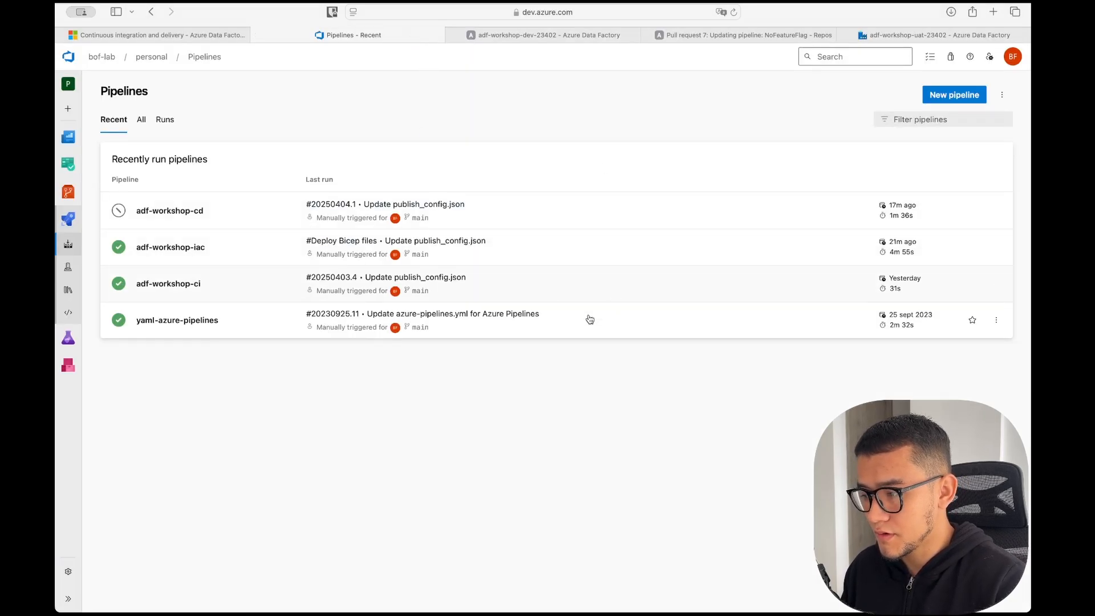
pyautogui.click(67, 193)
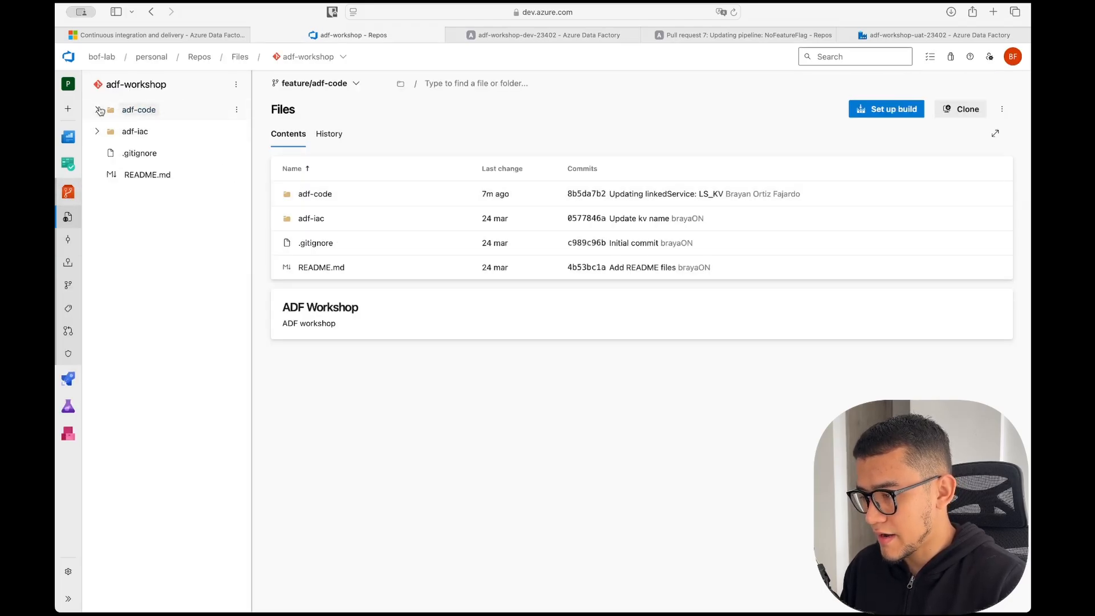
pyautogui.click(98, 110)
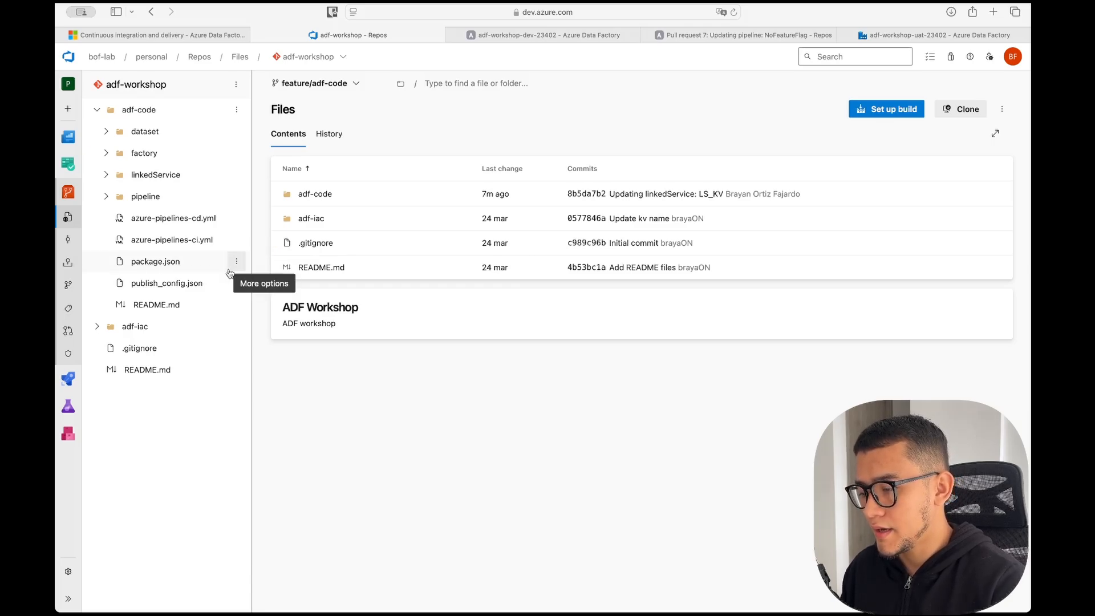
pyautogui.click(188, 262)
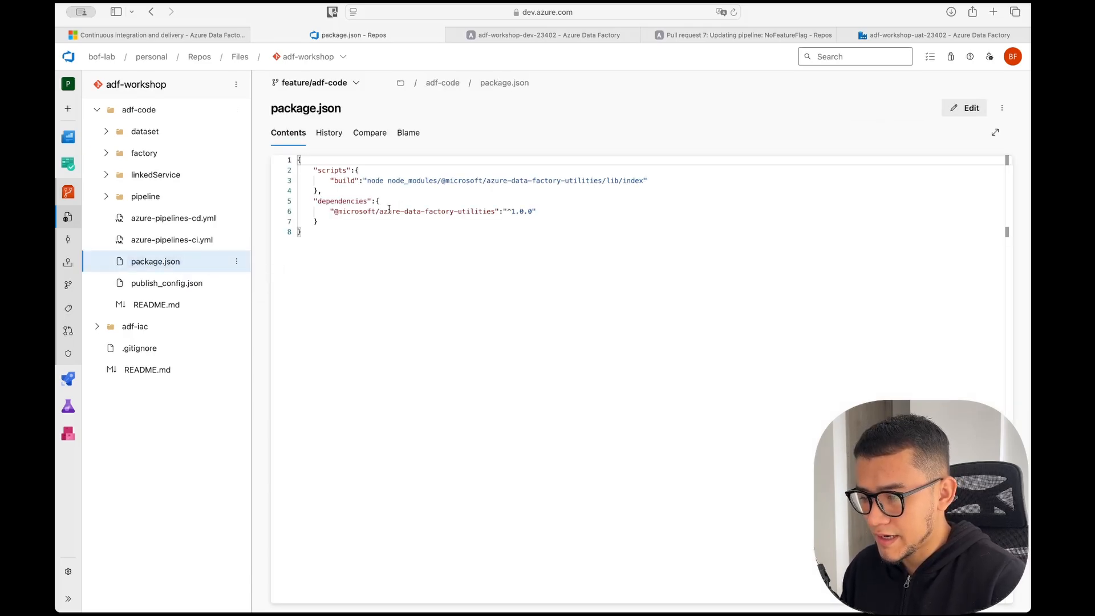
pyautogui.moveTo(389, 210); pyautogui.dragTo(503, 213)
pyautogui.click(499, 247)
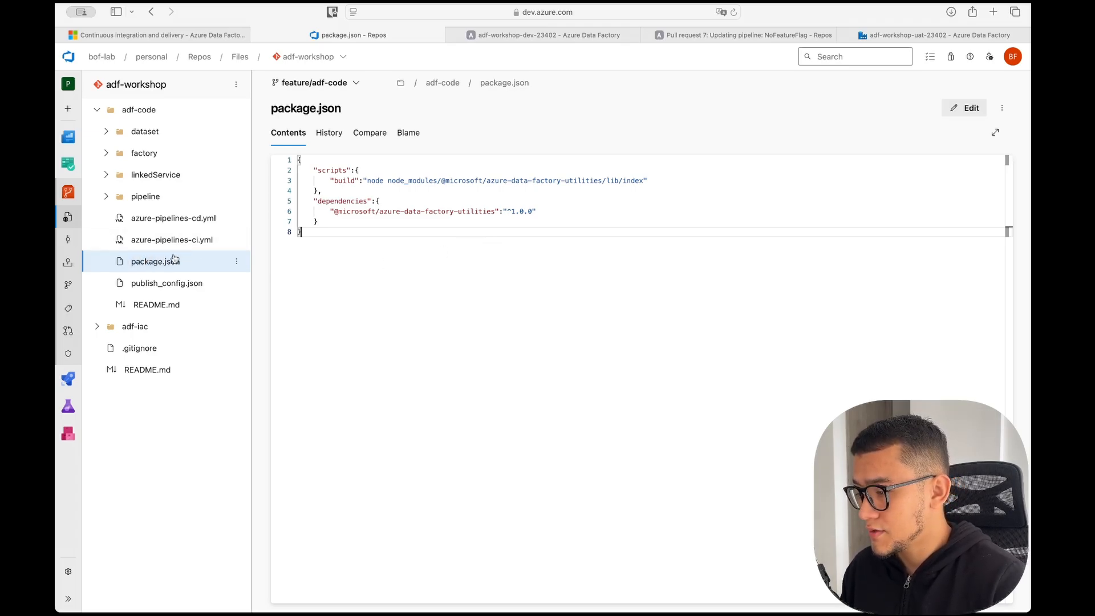
pyautogui.click(353, 222)
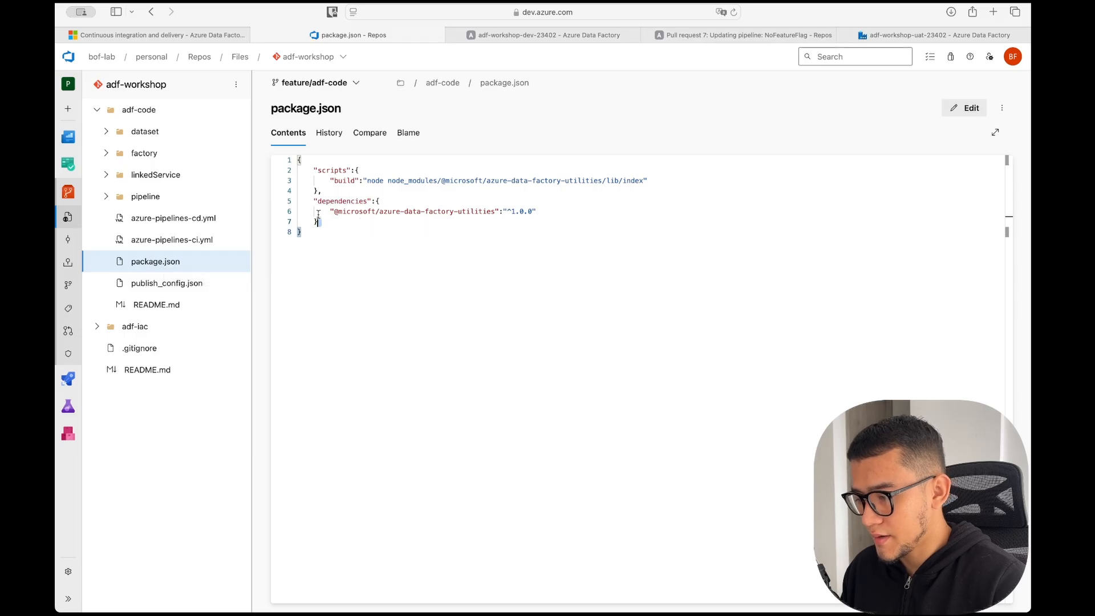
pyautogui.press('super+a')
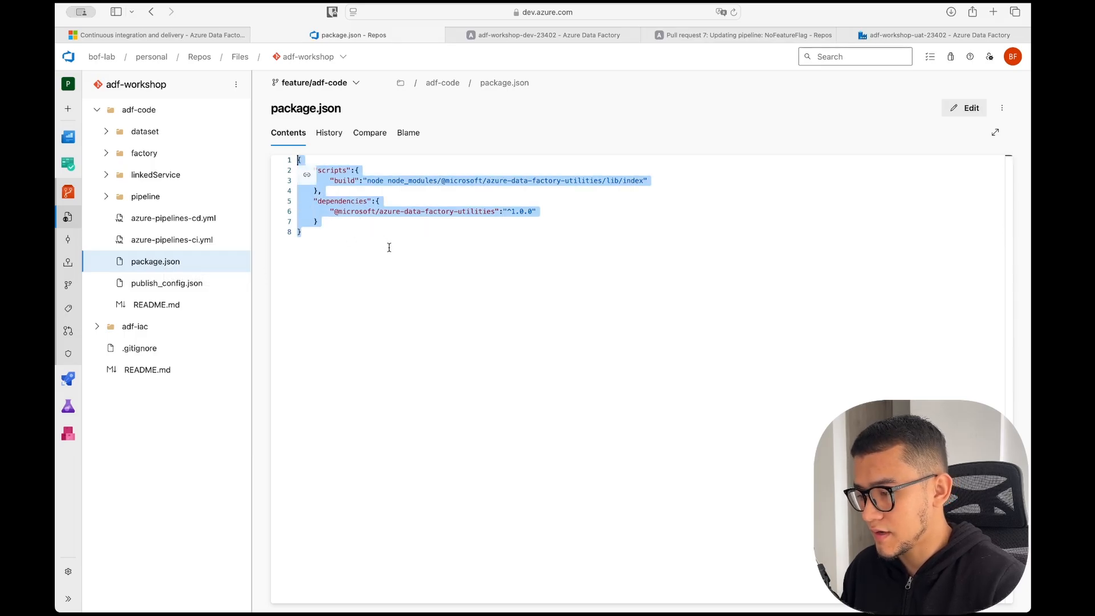
# Step: Examine the trigger's branch includes and path excludes in azure-pipelines-ci.yml
pyautogui.click(171, 239)
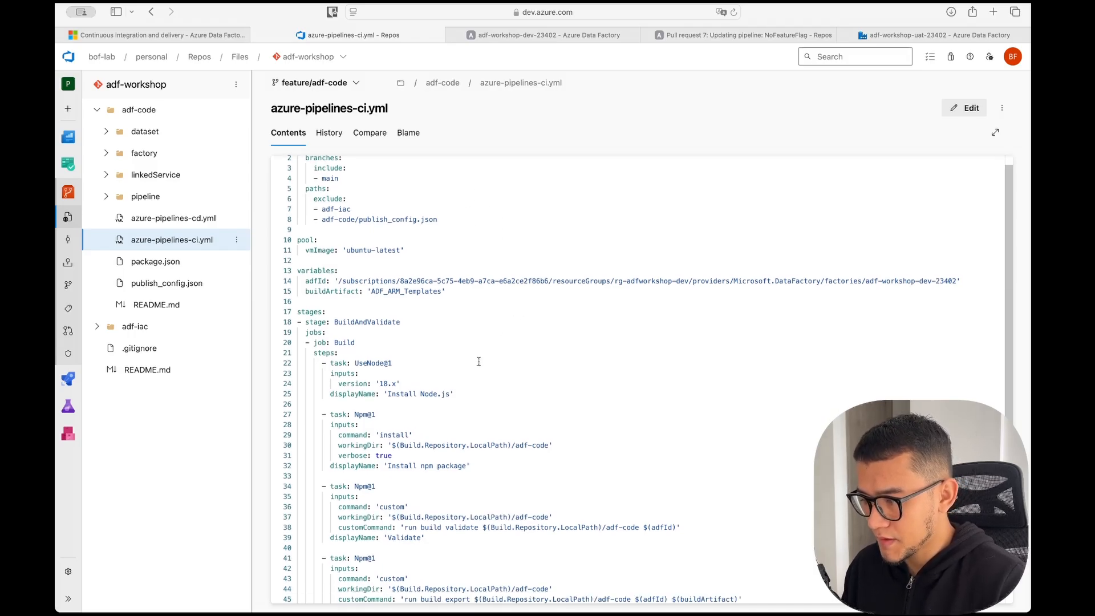
pyautogui.moveTo(439, 232); pyautogui.dragTo(358, 175)
pyautogui.press('shift+super+Up')
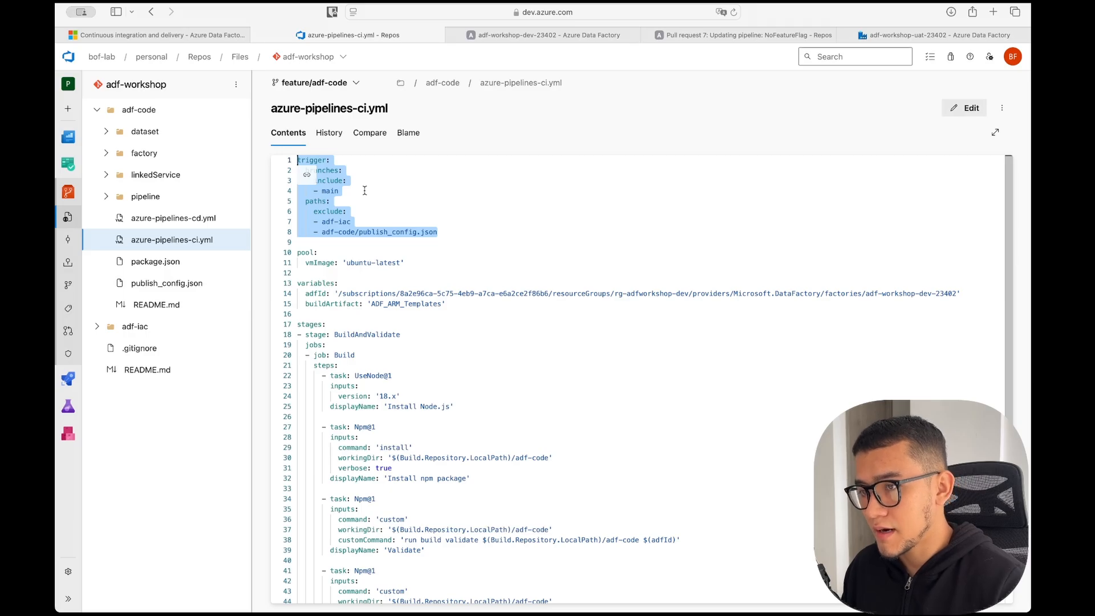
pyautogui.moveTo(364, 190); pyautogui.dragTo(297, 170)
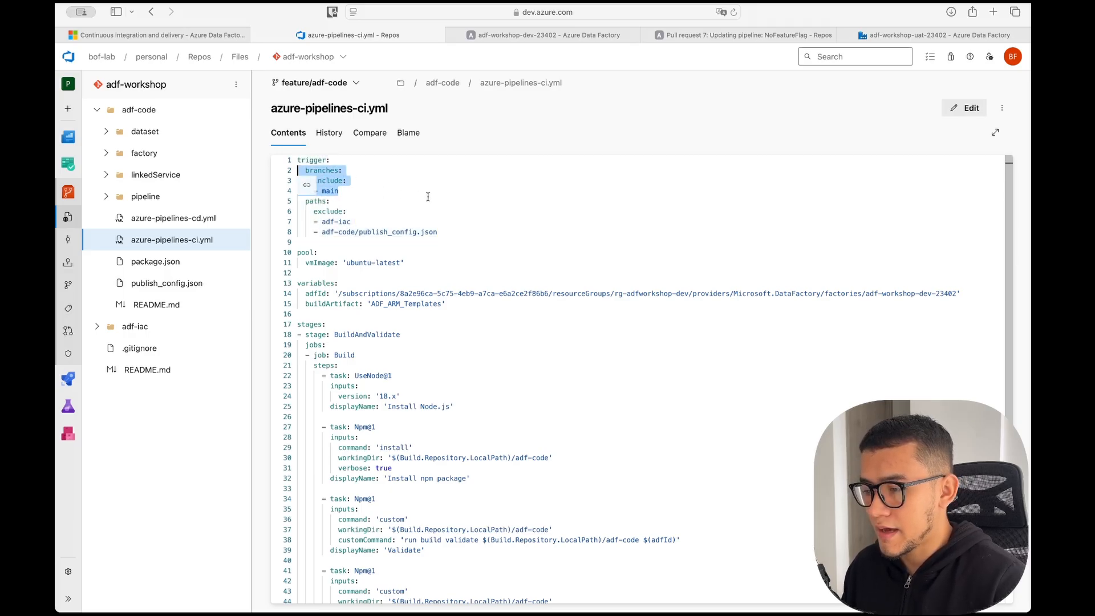
pyautogui.scroll(-1, 451, 234)
pyautogui.moveTo(447, 231); pyautogui.dragTo(297, 198)
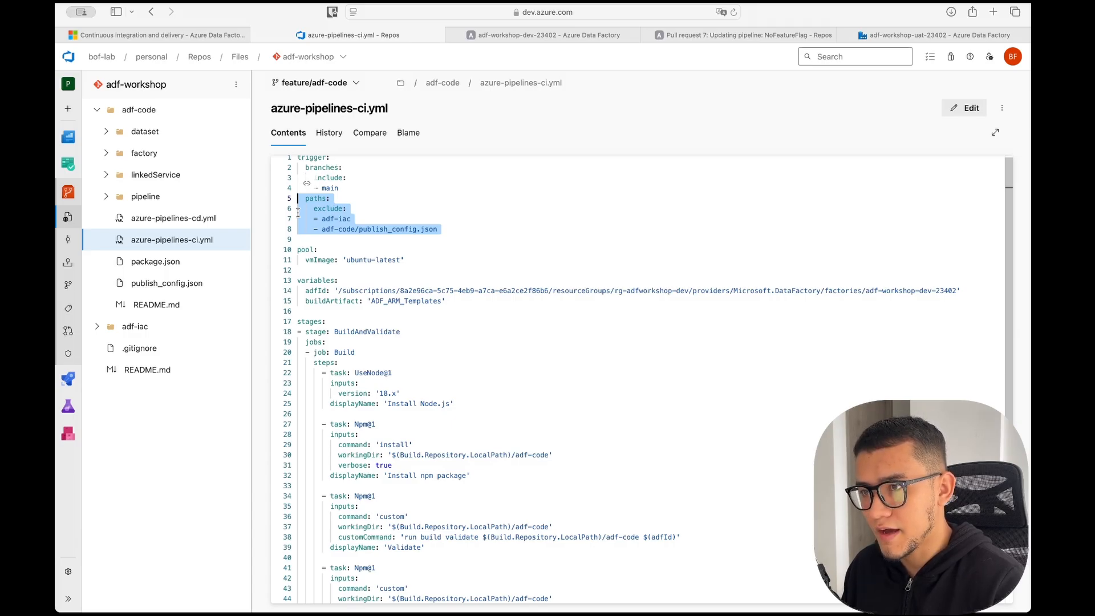
# Step: Review the agent pool and the adfId and buildArtifact variables in the CI pipeline file
pyautogui.doubleClick(436, 301)
pyautogui.scroll(-3, 439, 314)
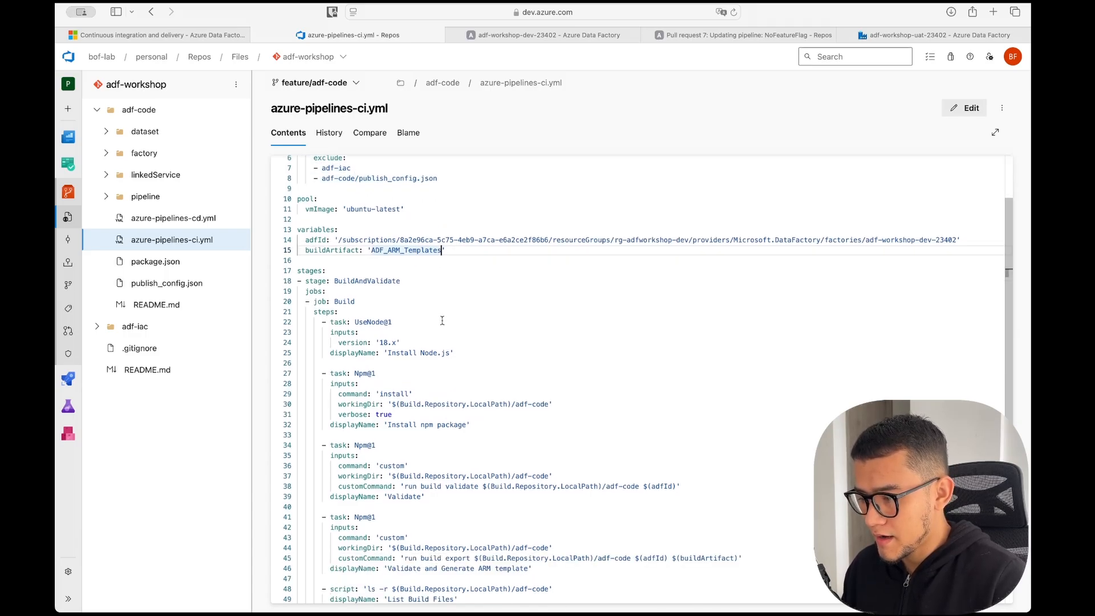
pyautogui.moveTo(419, 195); pyautogui.dragTo(356, 171)
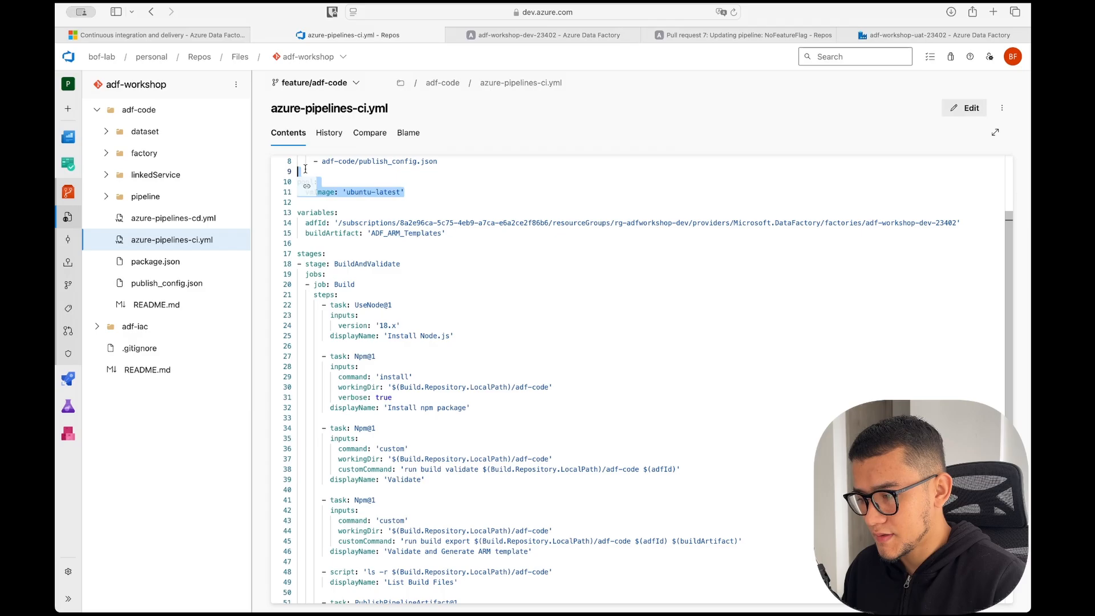
pyautogui.click(450, 234)
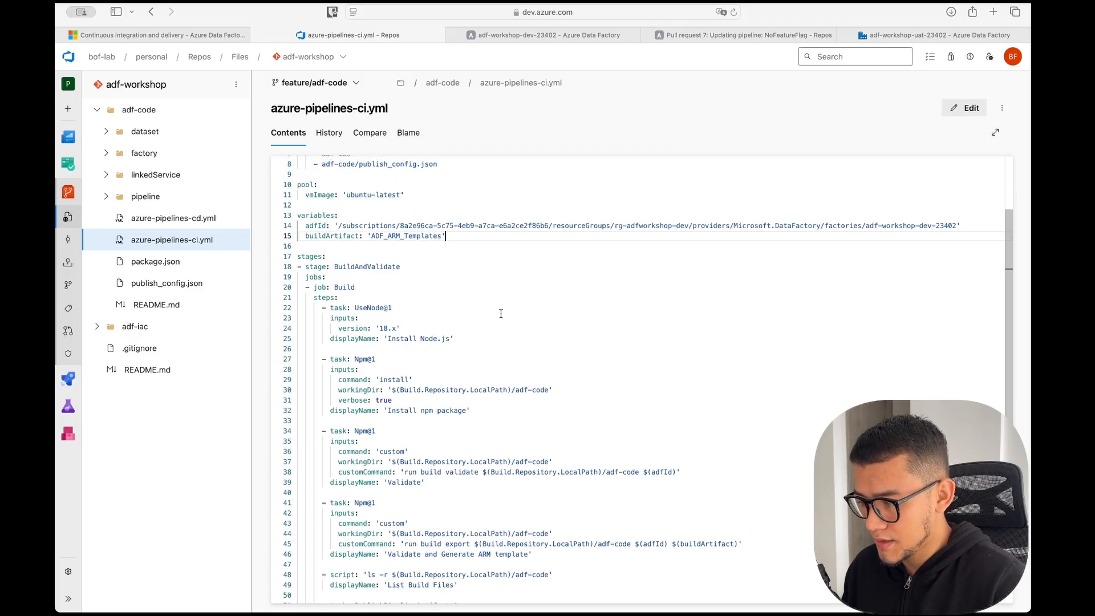
pyautogui.scroll(-1, 496, 308)
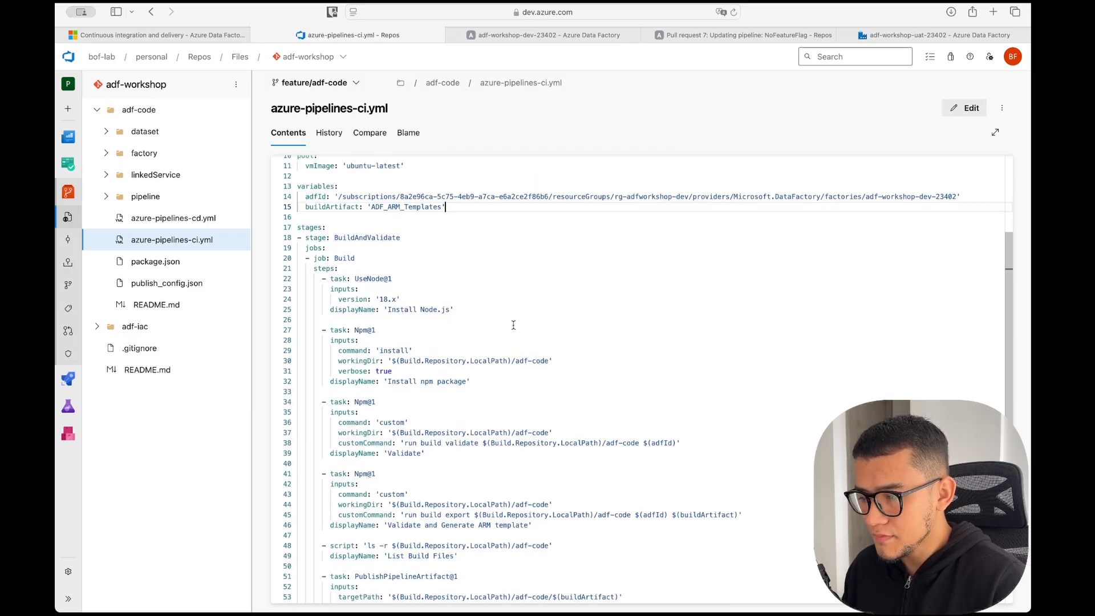
pyautogui.doubleClick(319, 198)
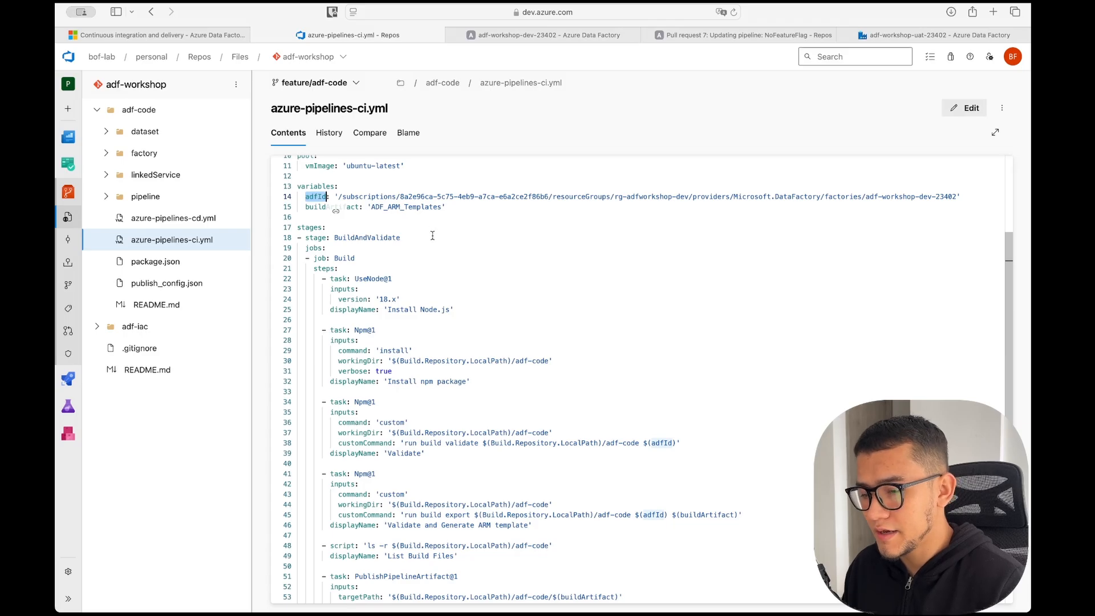
pyautogui.doubleClick(809, 197)
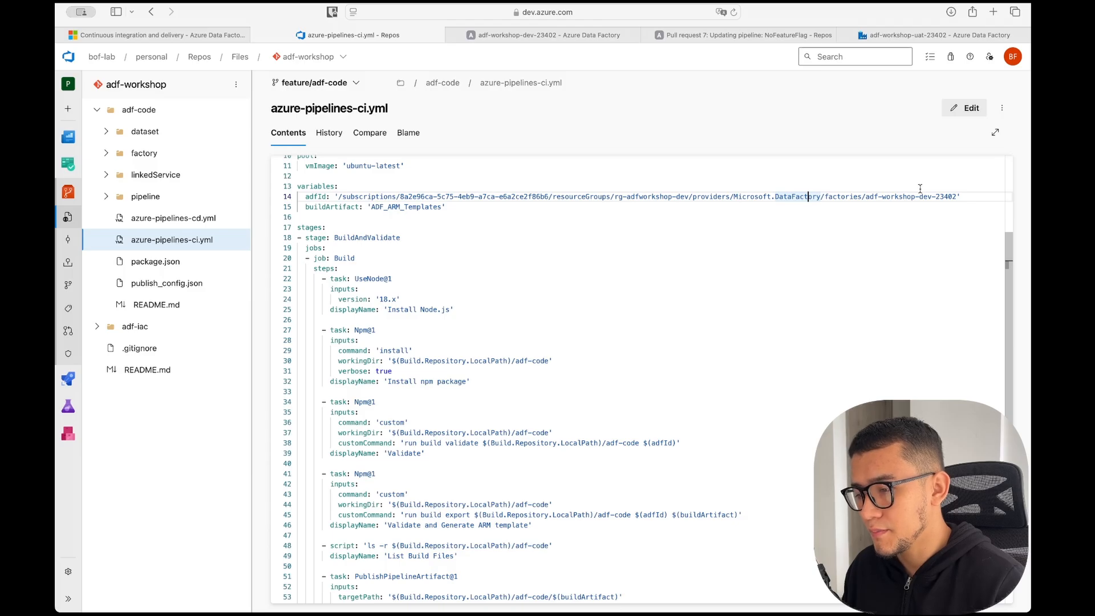
pyautogui.doubleClick(406, 207)
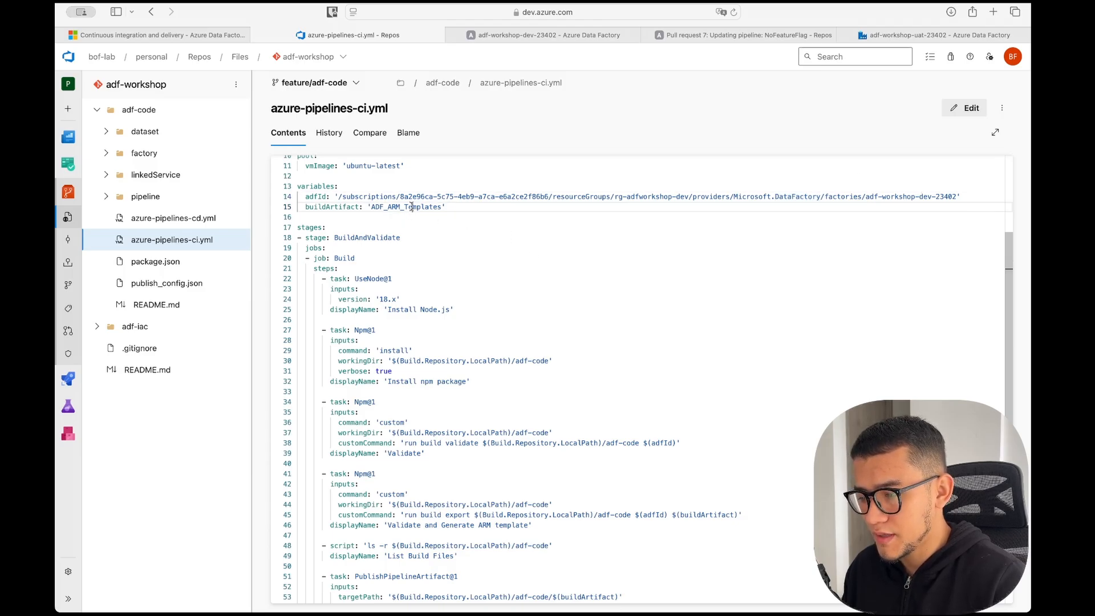
pyautogui.scroll(-2, 520, 285)
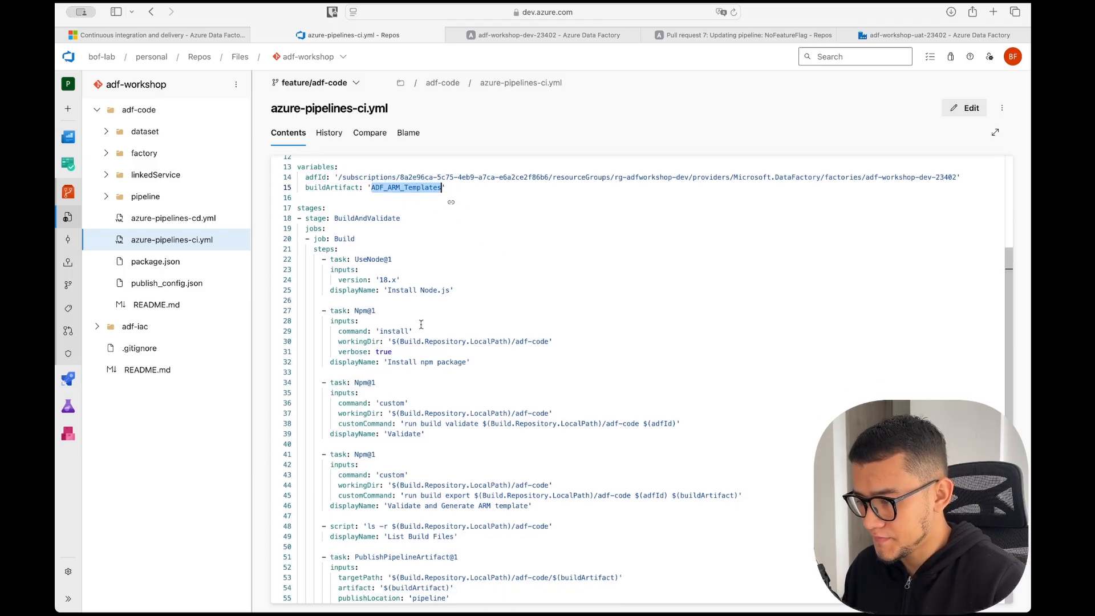
# Step: Examine the CI file's Build job tasks for installing Node.js and the npm package, validating, and generating the ARM template
pyautogui.moveTo(317, 258); pyautogui.dragTo(509, 298)
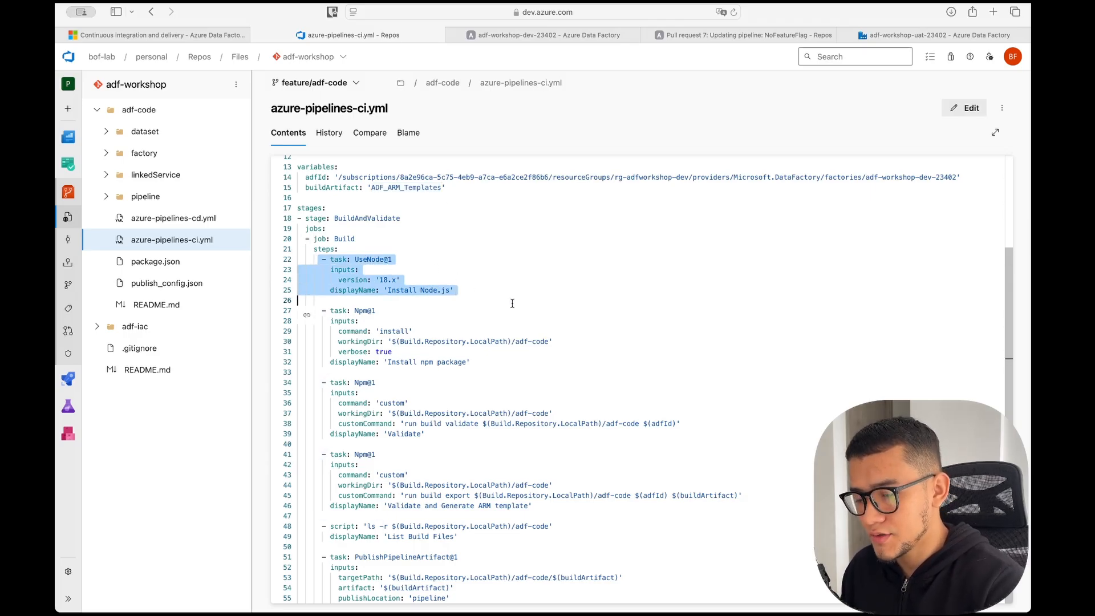
pyautogui.moveTo(471, 364); pyautogui.dragTo(323, 314)
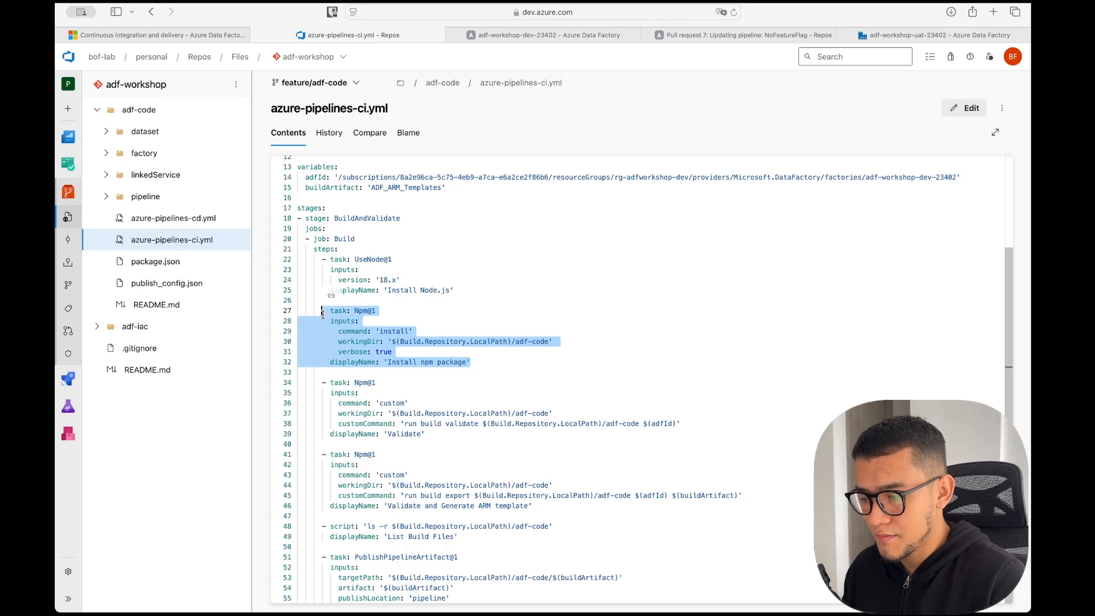
pyautogui.moveTo(427, 434); pyautogui.dragTo(313, 382)
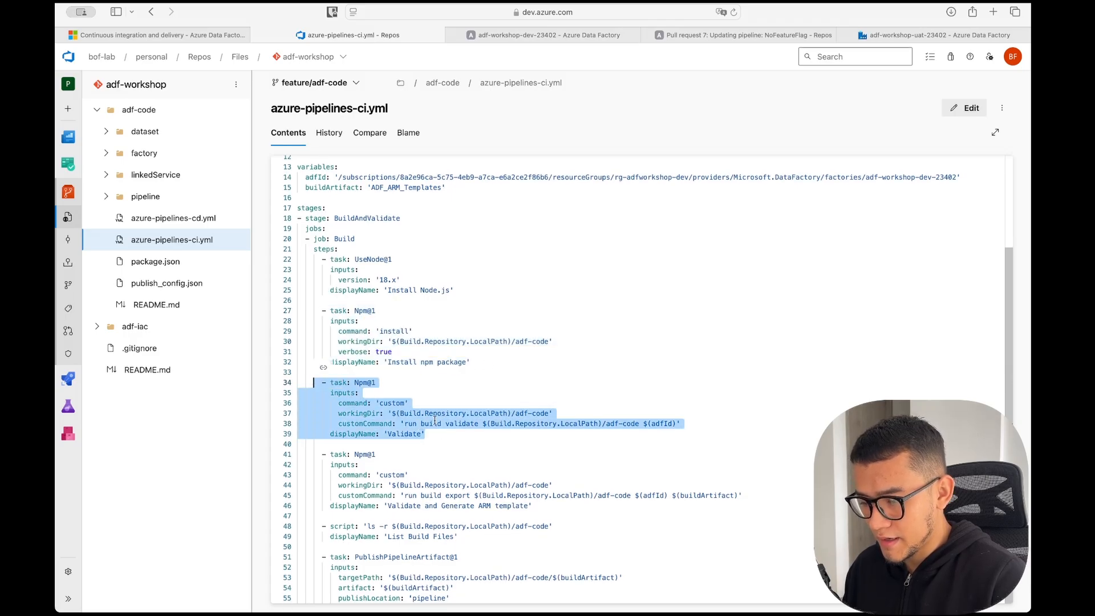
pyautogui.moveTo(536, 506); pyautogui.dragTo(297, 454)
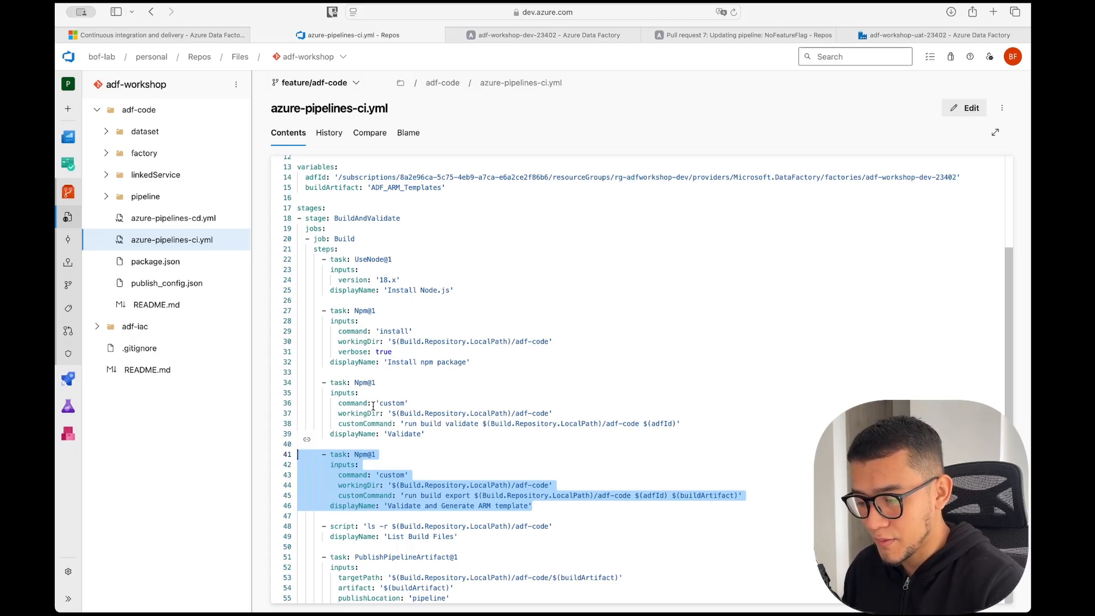
pyautogui.doubleClick(389, 405)
pyautogui.click(482, 464)
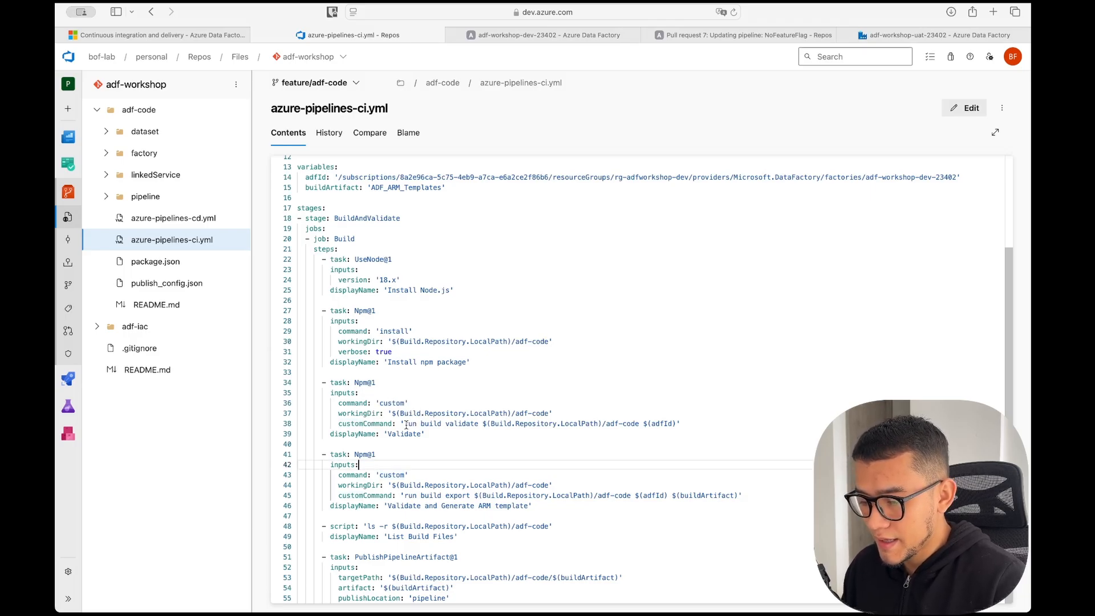
# Step: Review the Validate task's custom command, including its build validate call, adf-code path and adfId argument
pyautogui.doubleClick(407, 424)
pyautogui.doubleClick(427, 424)
pyautogui.doubleClick(458, 425)
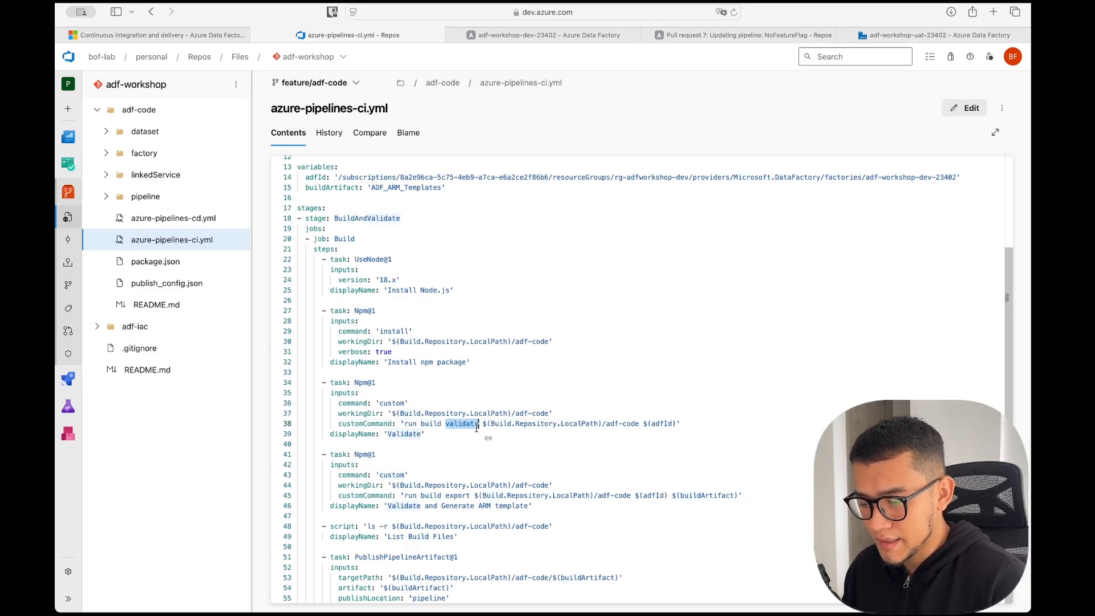
pyautogui.moveTo(639, 424); pyautogui.dragTo(486, 422)
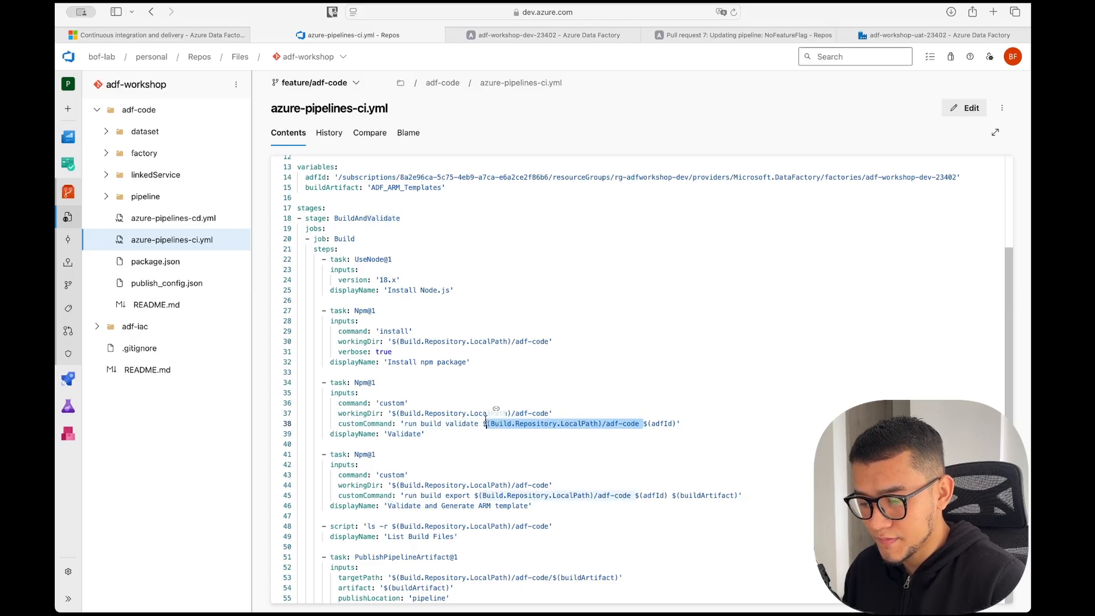
pyautogui.click(679, 423)
pyautogui.moveTo(675, 425); pyautogui.dragTo(643, 423)
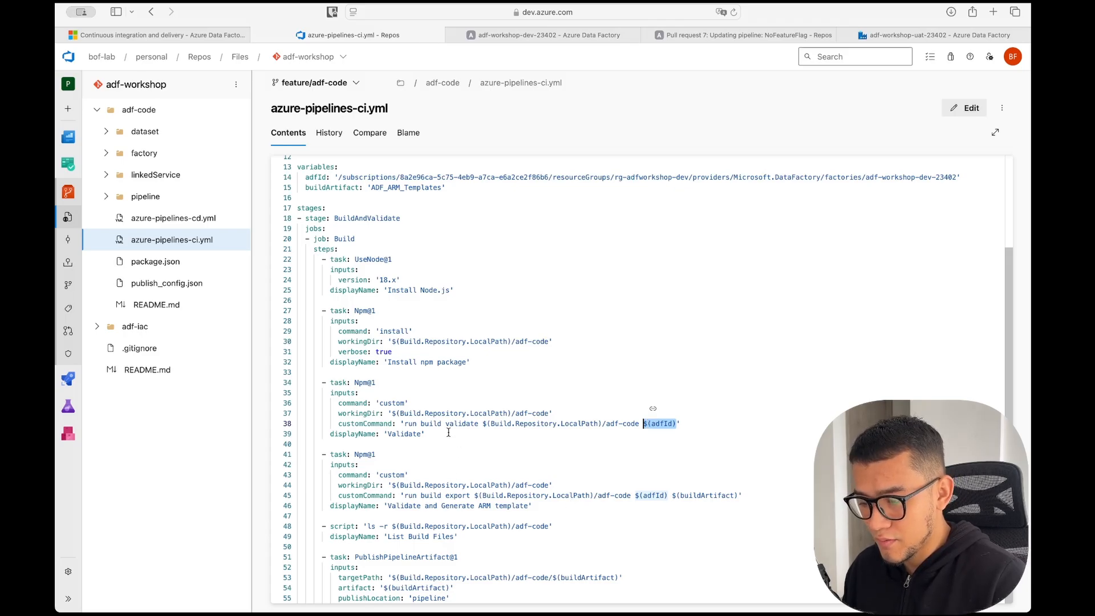
# Step: Review the ARM template task's build export command with its adf-code path, adfId and buildArtifact arguments
pyautogui.doubleClick(457, 496)
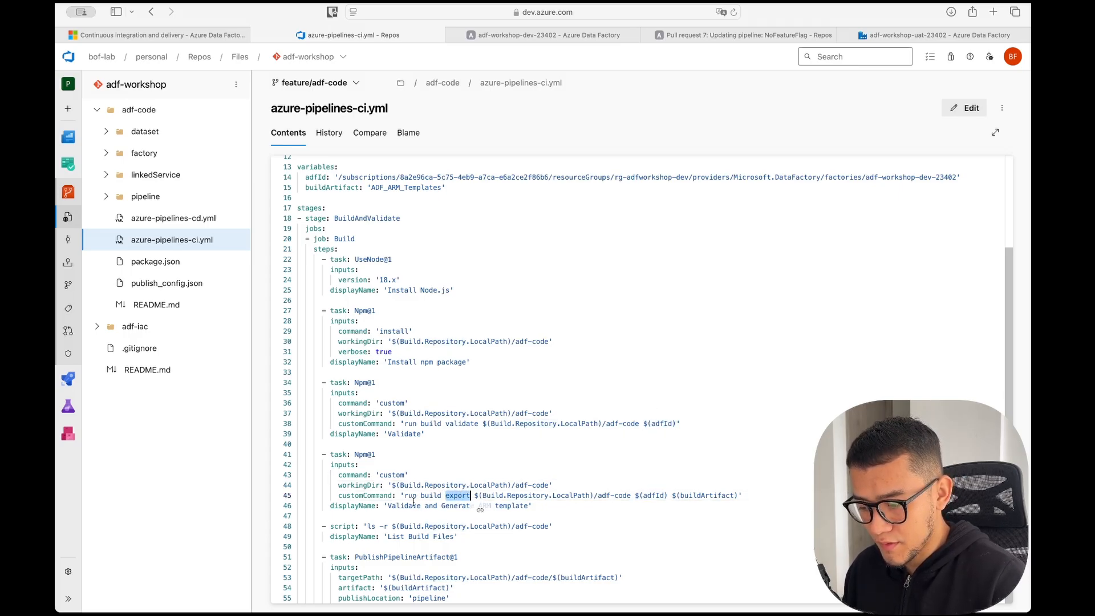
pyautogui.moveTo(636, 494); pyautogui.dragTo(474, 495)
pyautogui.click(676, 496)
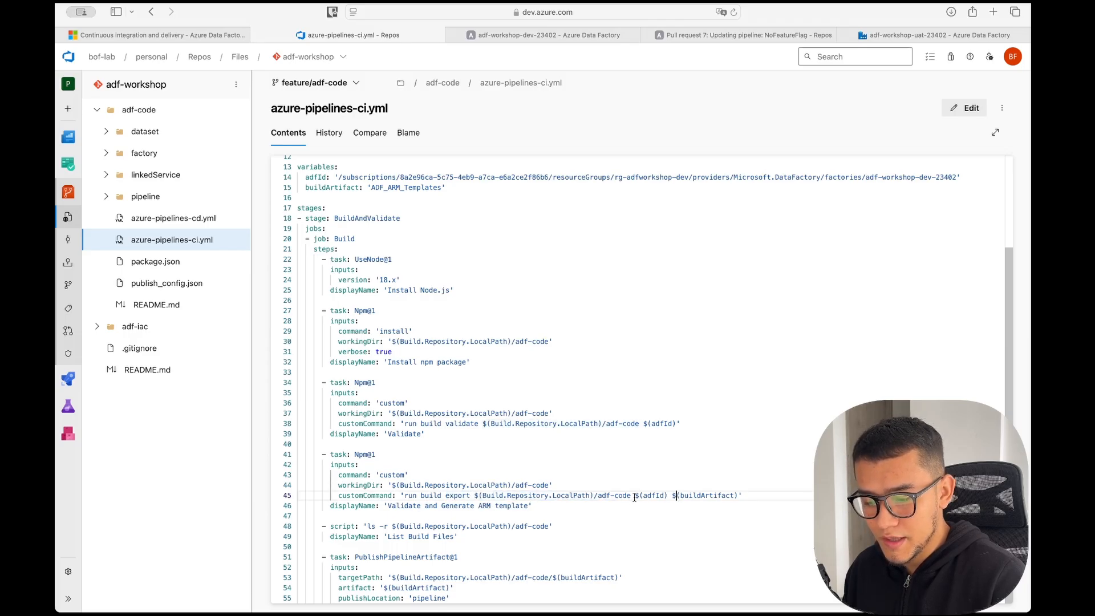
pyautogui.moveTo(634, 496); pyautogui.dragTo(737, 494)
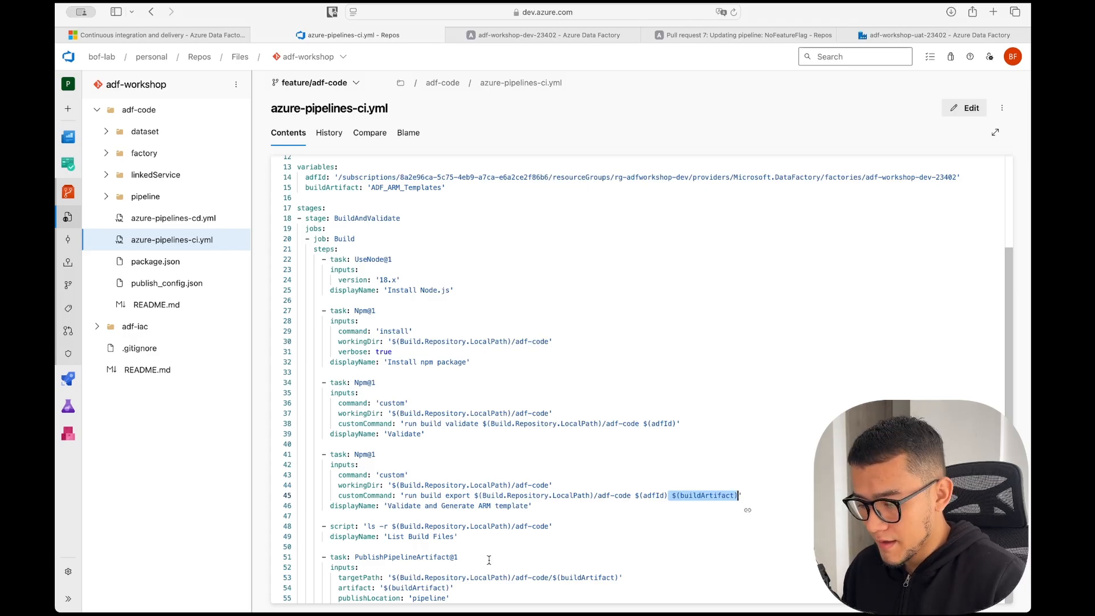
# Step: Examine the List Build Files script and the PublishPipelineArtifact task's artifact setting in the CI file
pyautogui.scroll(1, 486, 559)
pyautogui.moveTo(460, 554); pyautogui.dragTo(342, 533)
pyautogui.scroll(-1, 530, 525)
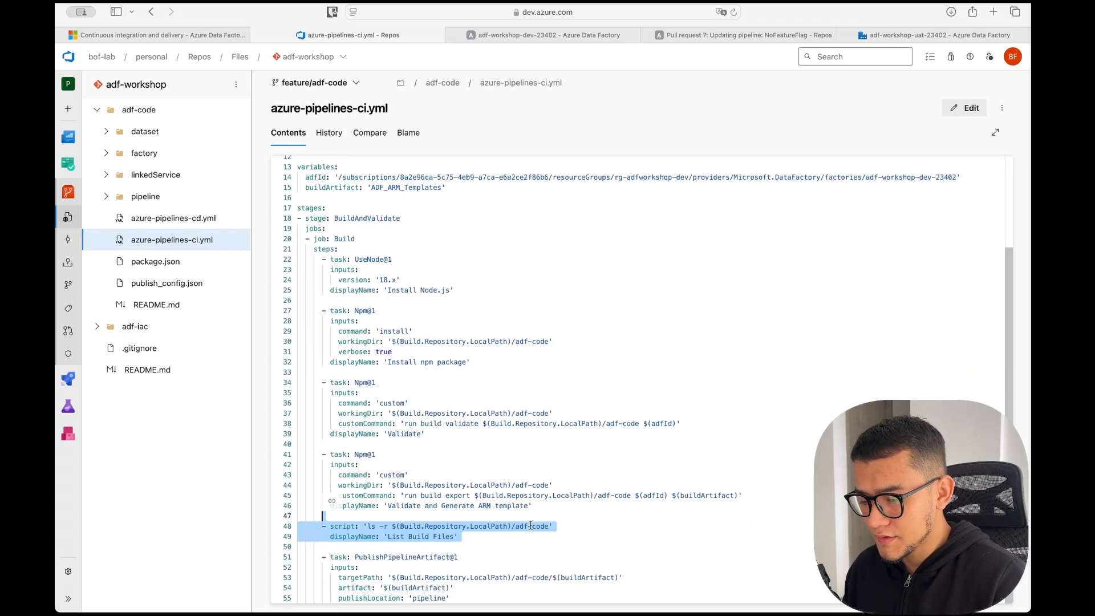
pyautogui.doubleClick(371, 557)
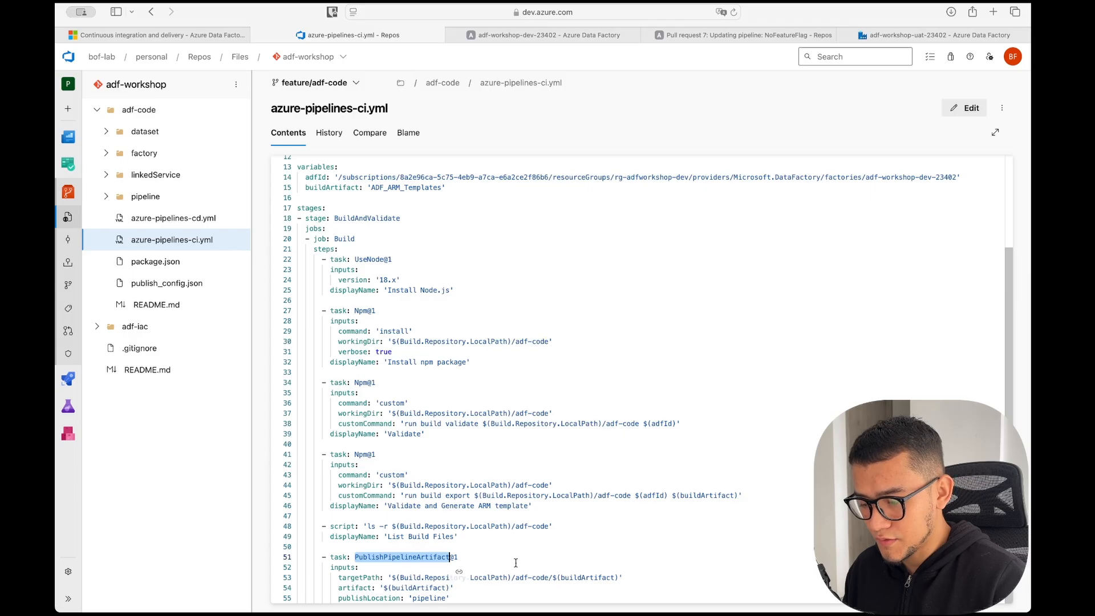
pyautogui.doubleClick(419, 587)
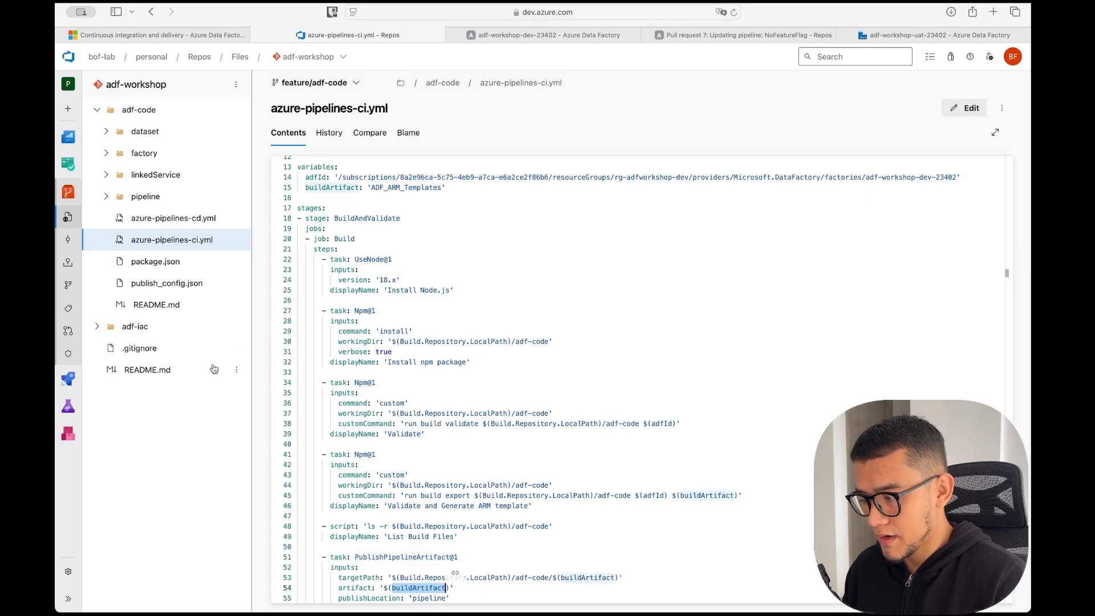
# Step: Open the adf-workshop-ci pipeline's settings, set processing of new run requests to Enabled, and save
pyautogui.click(67, 379)
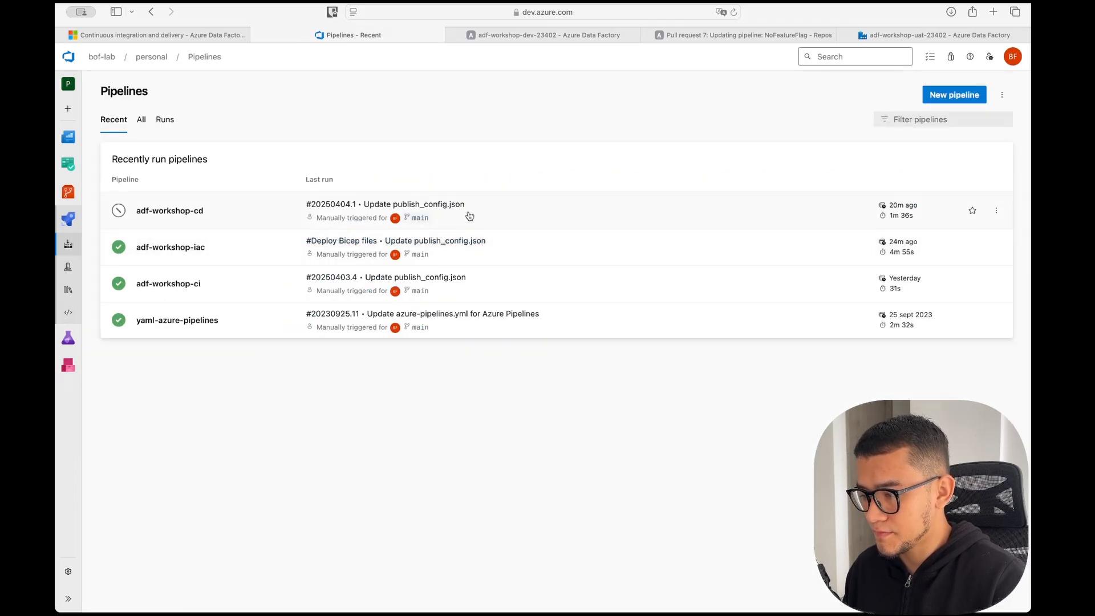
pyautogui.click(563, 286)
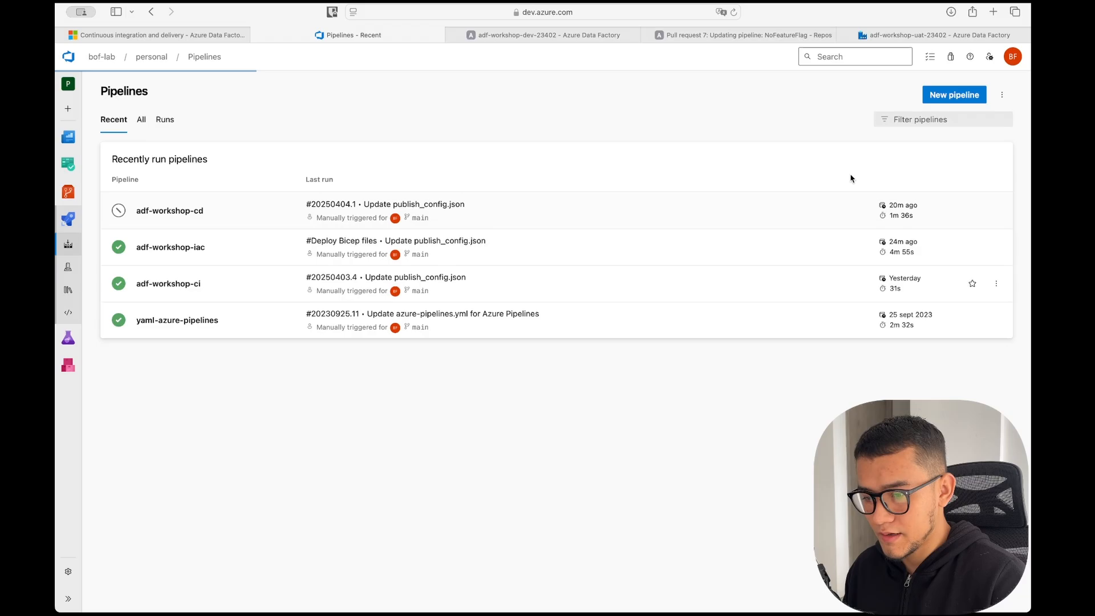
pyautogui.click(997, 98)
pyautogui.click(939, 191)
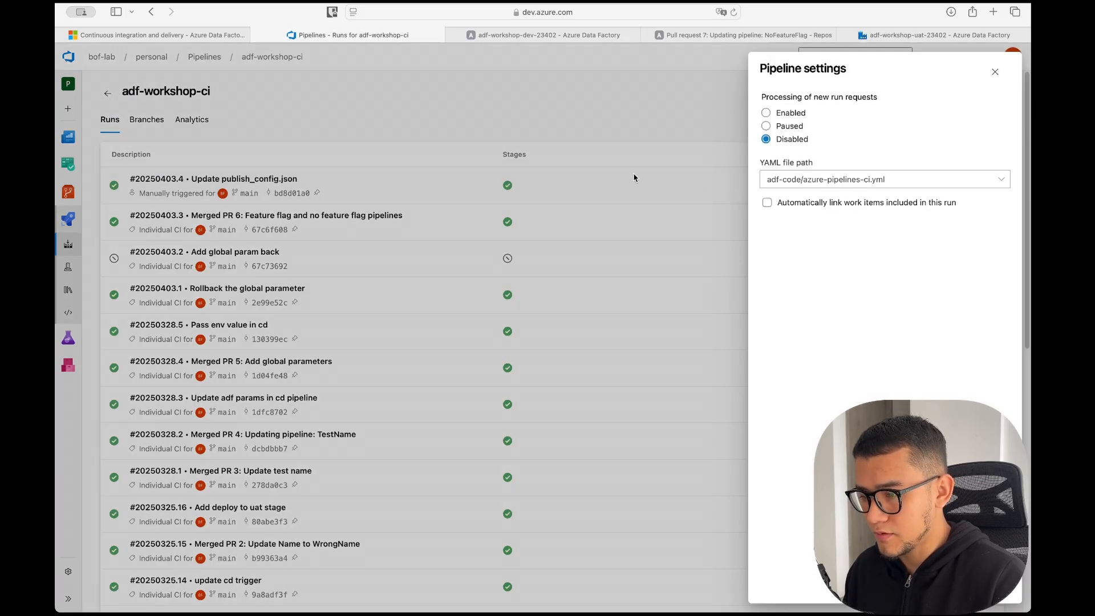
pyautogui.click(795, 113)
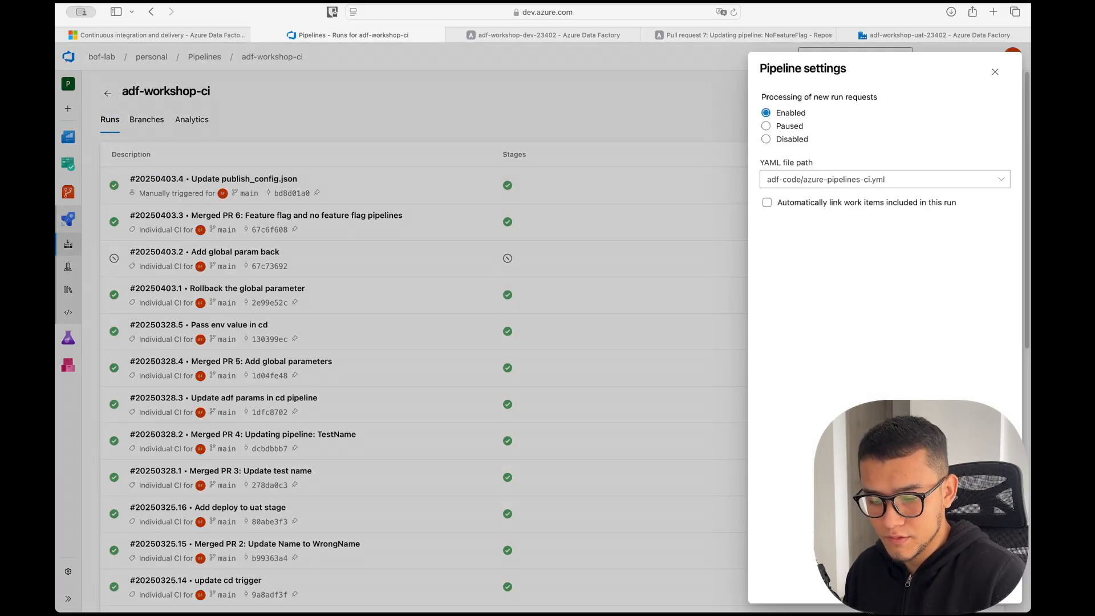
pyautogui.click(993, 586)
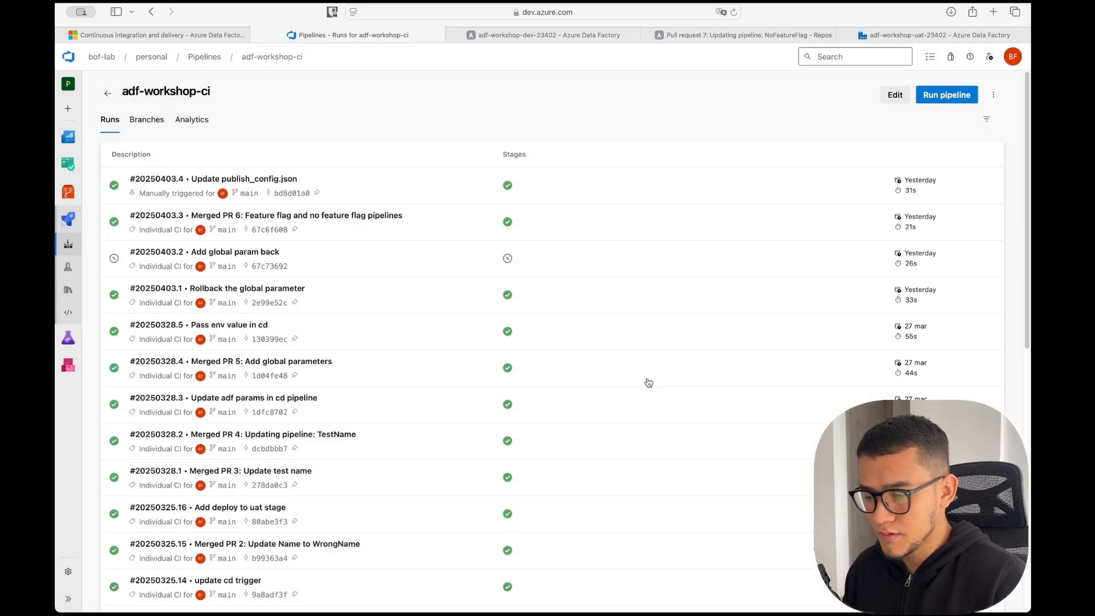
# Step: Open the Build job of run #20250403.4 and examine the Install npm package and Validate logs
pyautogui.click(571, 189)
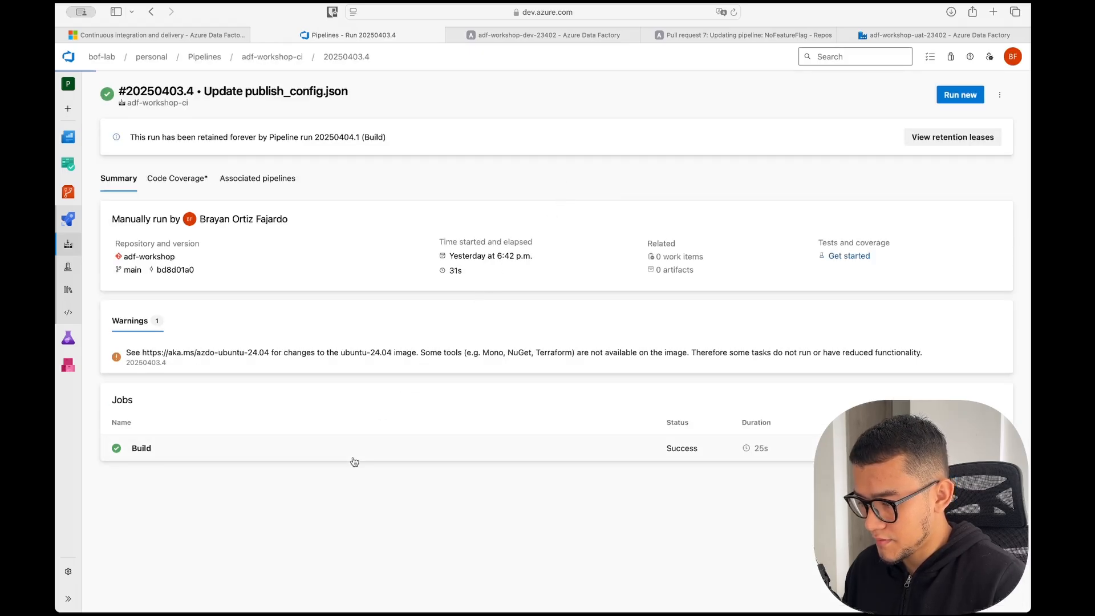
pyautogui.click(354, 454)
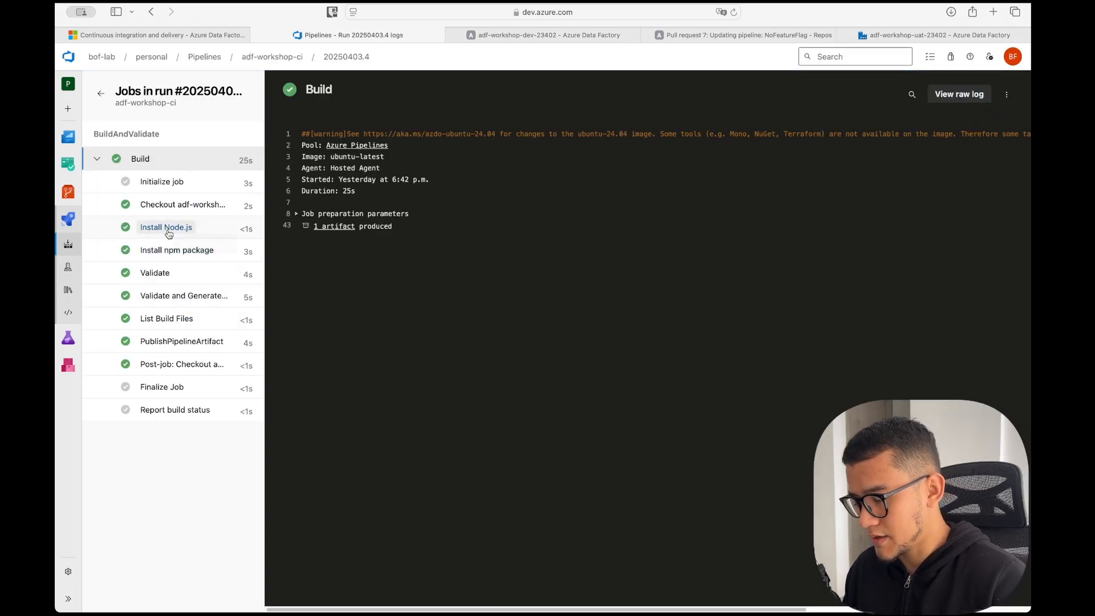
pyautogui.click(168, 233)
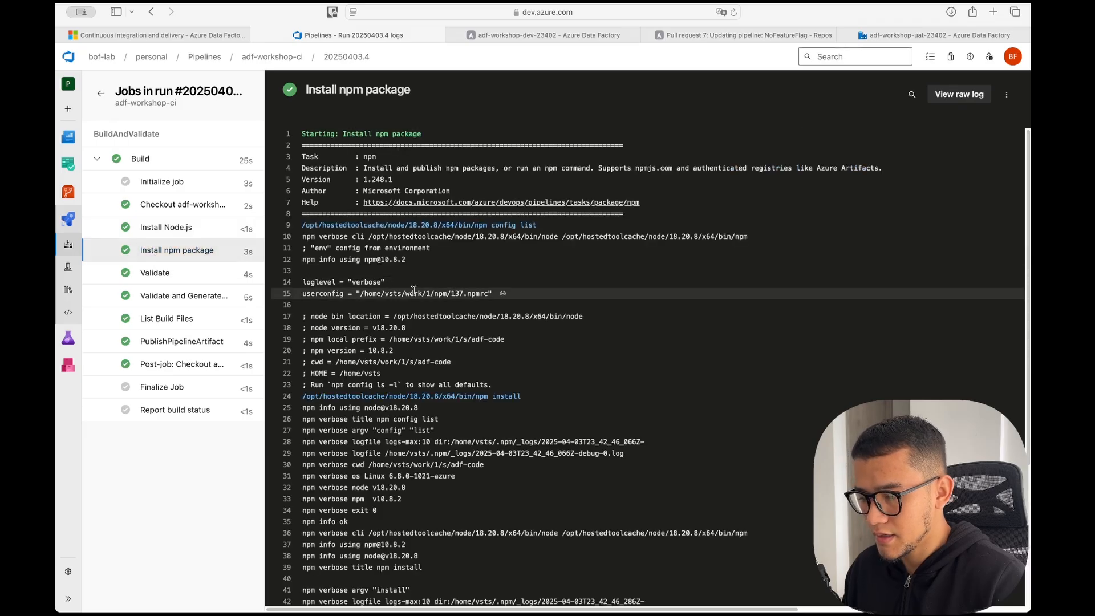
pyautogui.scroll(-5, 489, 410)
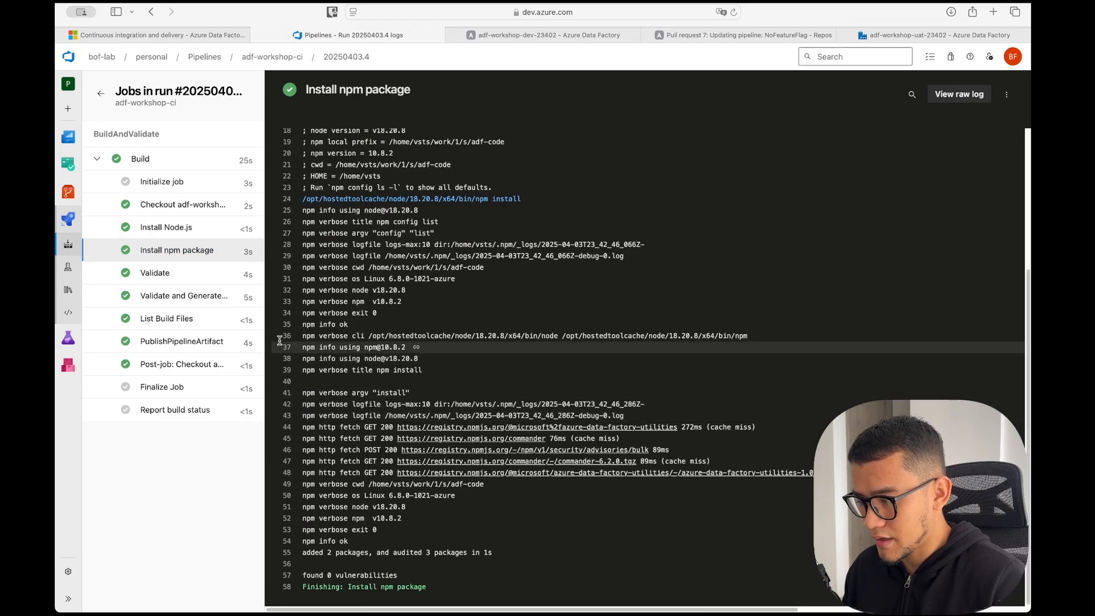
pyautogui.click(155, 274)
pyautogui.scroll(-10, 449, 401)
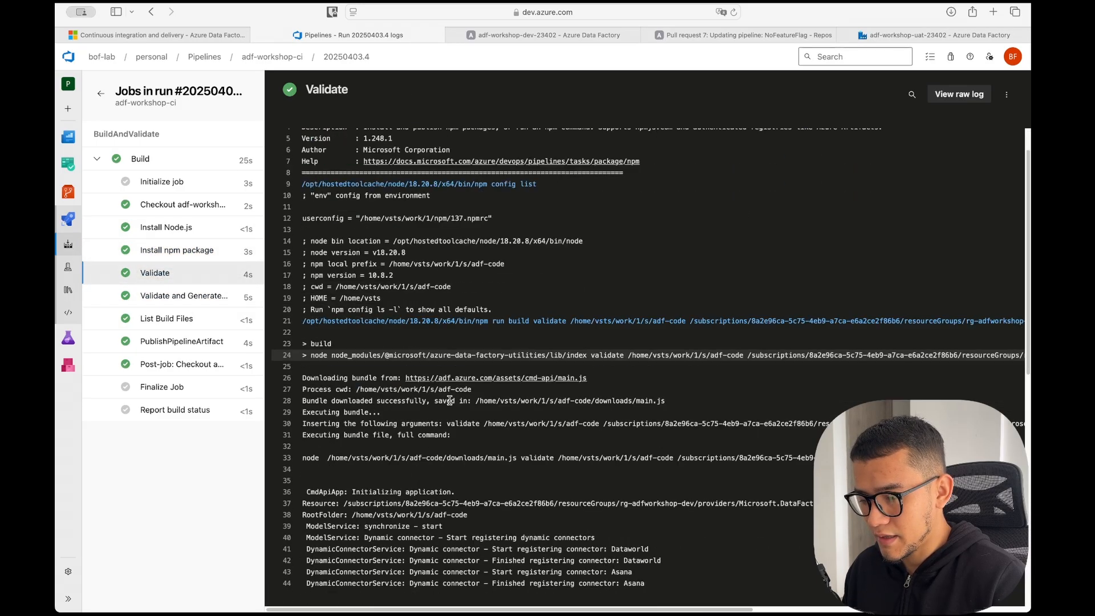
pyautogui.moveTo(524, 520); pyautogui.dragTo(450, 221)
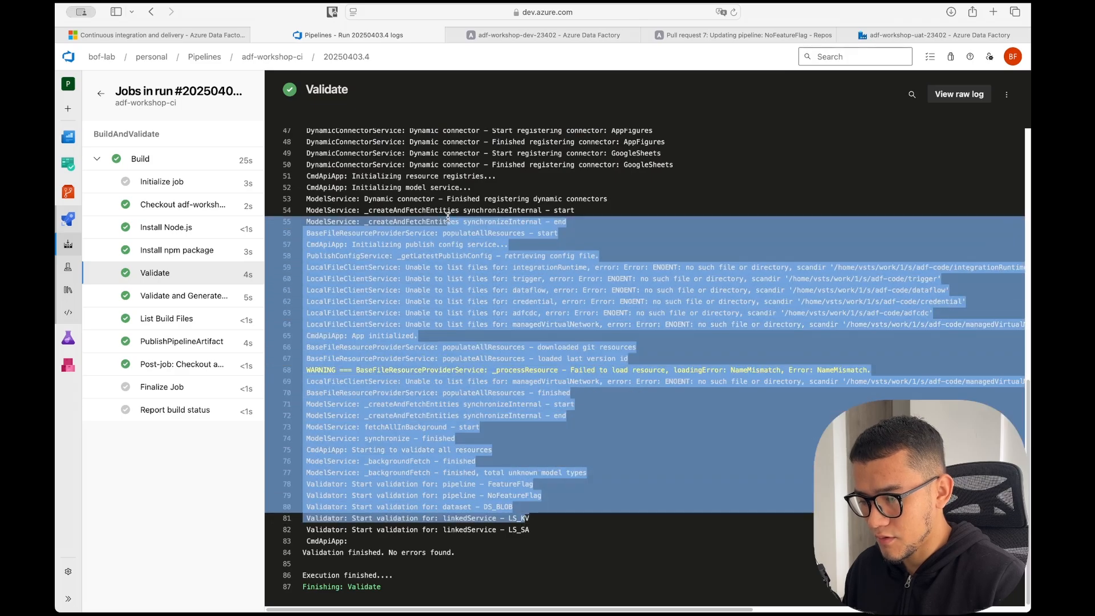
pyautogui.click(450, 220)
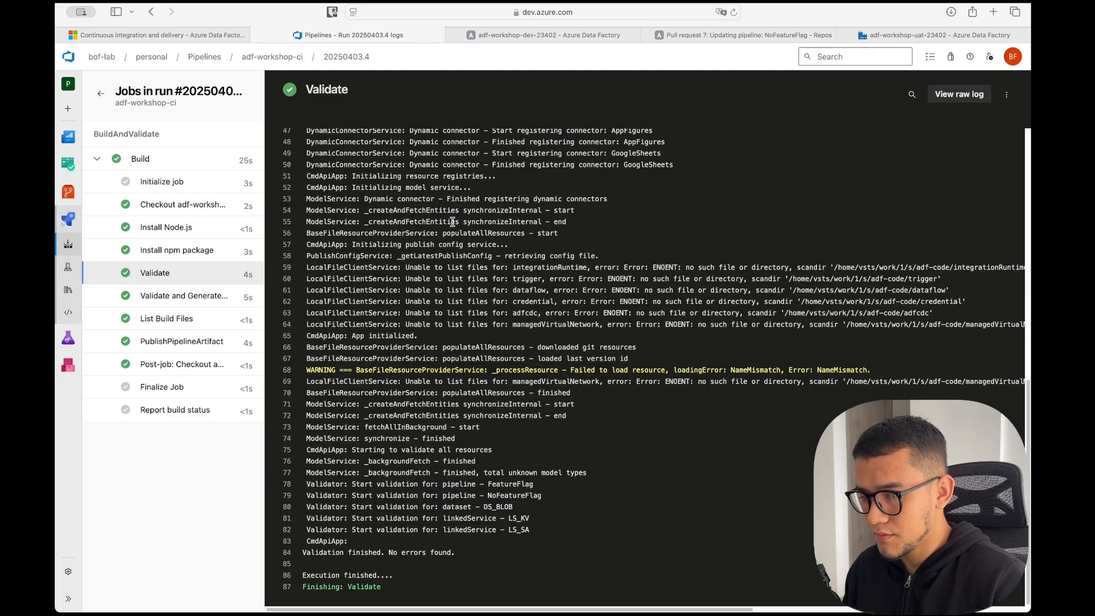
# Step: Switch to the dev data factory tab and validate the NoFeatureFlag pipeline
pyautogui.click(580, 34)
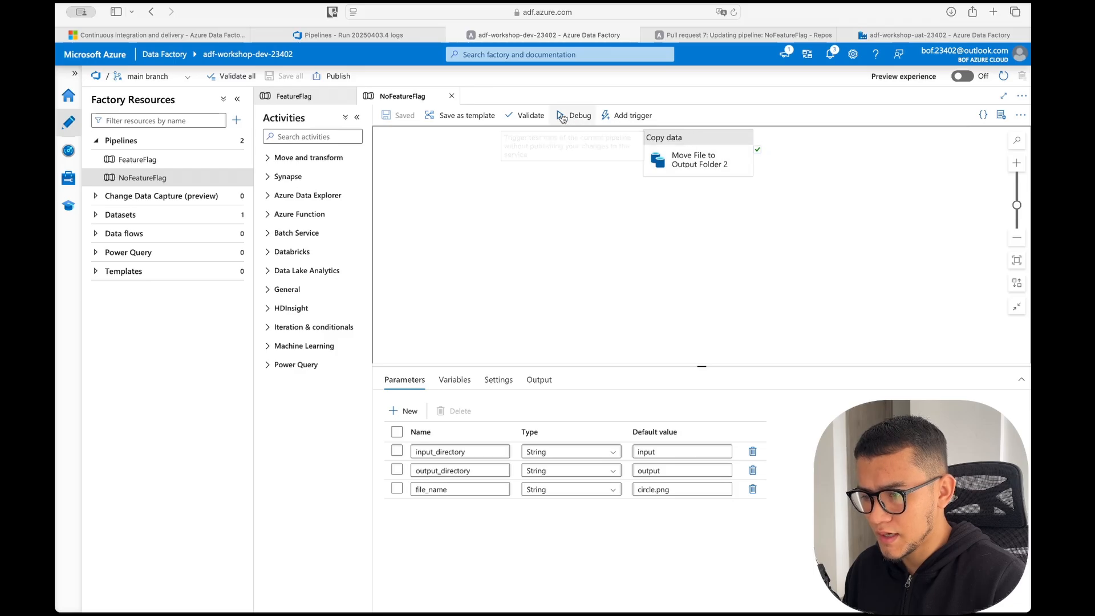
pyautogui.click(529, 114)
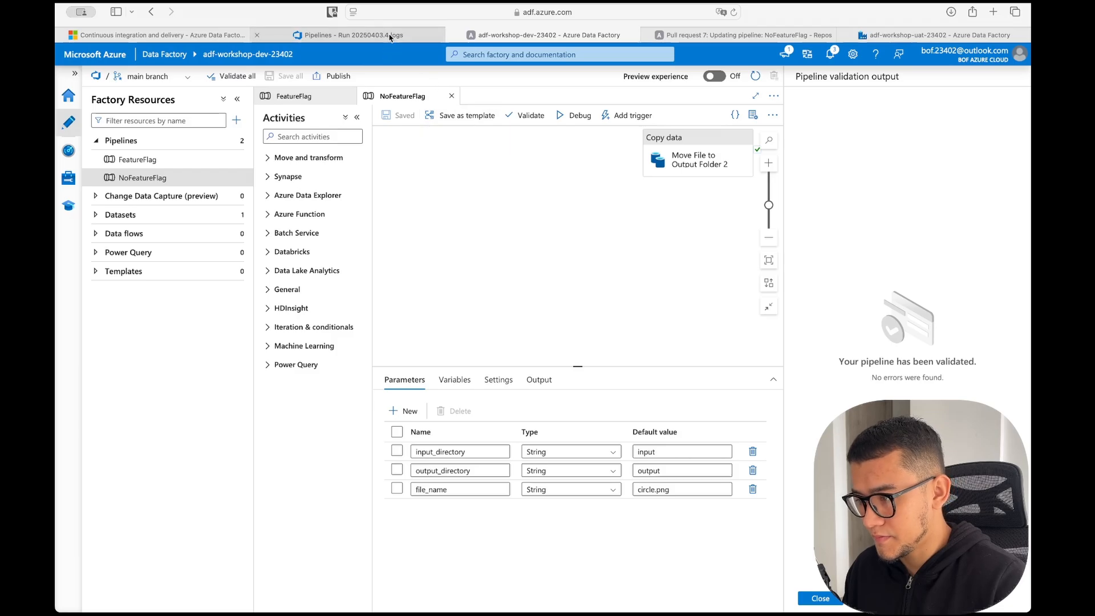
# Step: Return to the Azure DevOps run and examine the ARM template generation, List Build Files and PublishPipelineArtifact logs
pyautogui.click(351, 35)
pyautogui.click(177, 301)
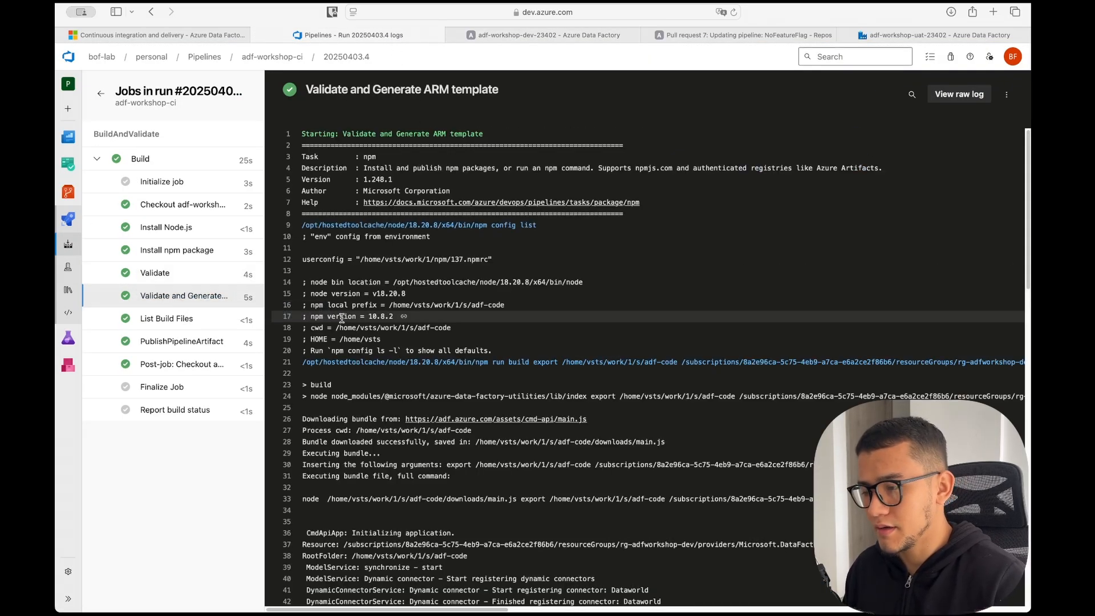
pyautogui.click(174, 318)
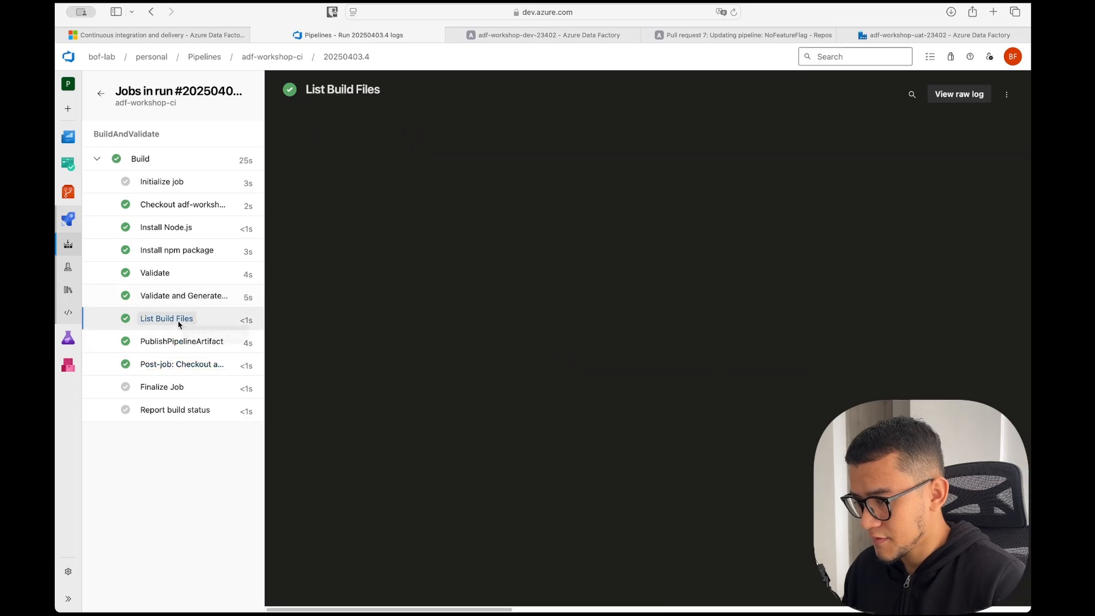
pyautogui.moveTo(384, 429); pyautogui.dragTo(353, 276)
pyautogui.click(354, 276)
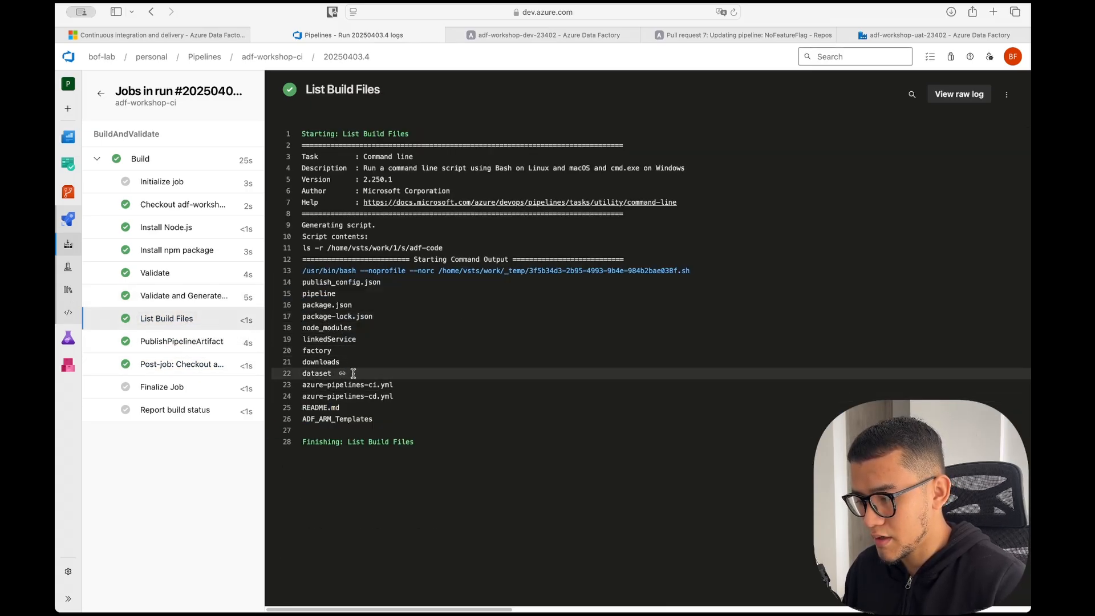
pyautogui.doubleClick(342, 419)
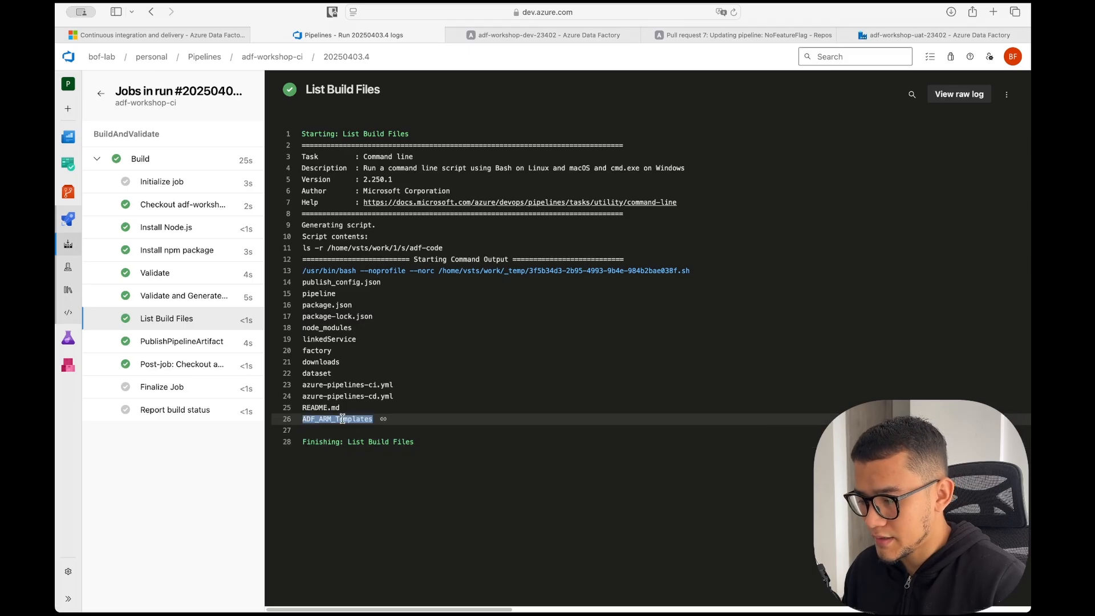
pyautogui.click(181, 341)
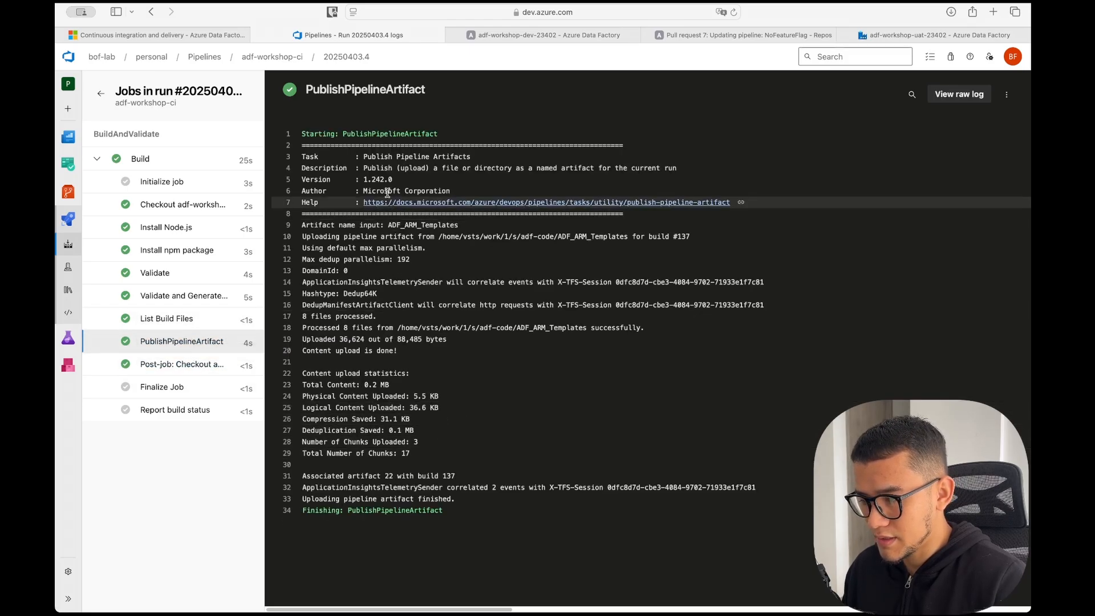
# Step: Open the published artifacts of run #20250403.4 in adf-workshop-ci and examine the files inside ADF_ARM_Templates
pyautogui.click(291, 64)
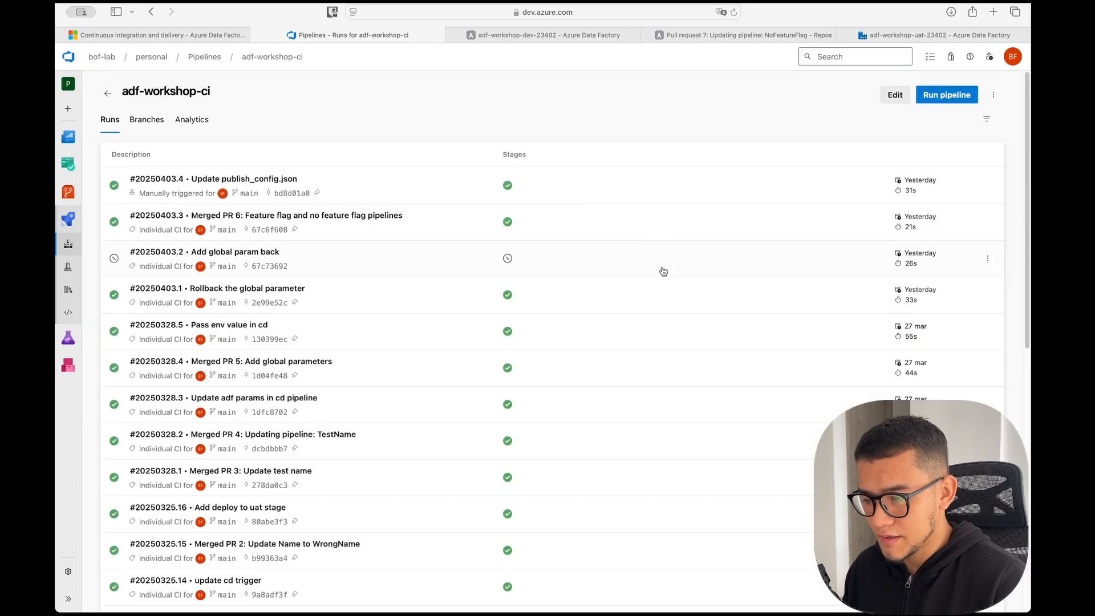
pyautogui.click(612, 188)
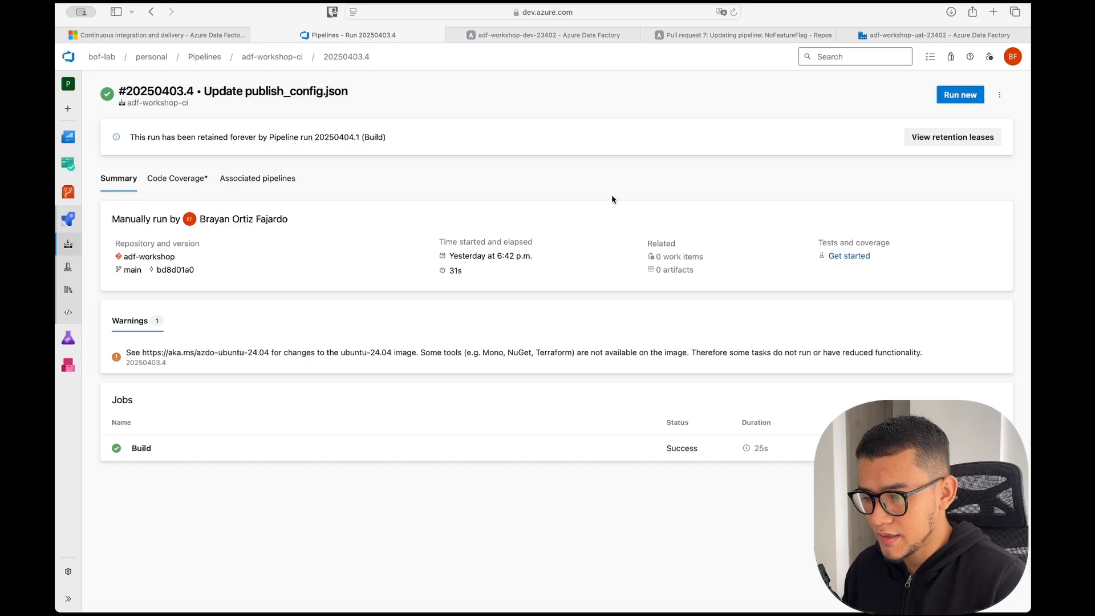
pyautogui.click(672, 271)
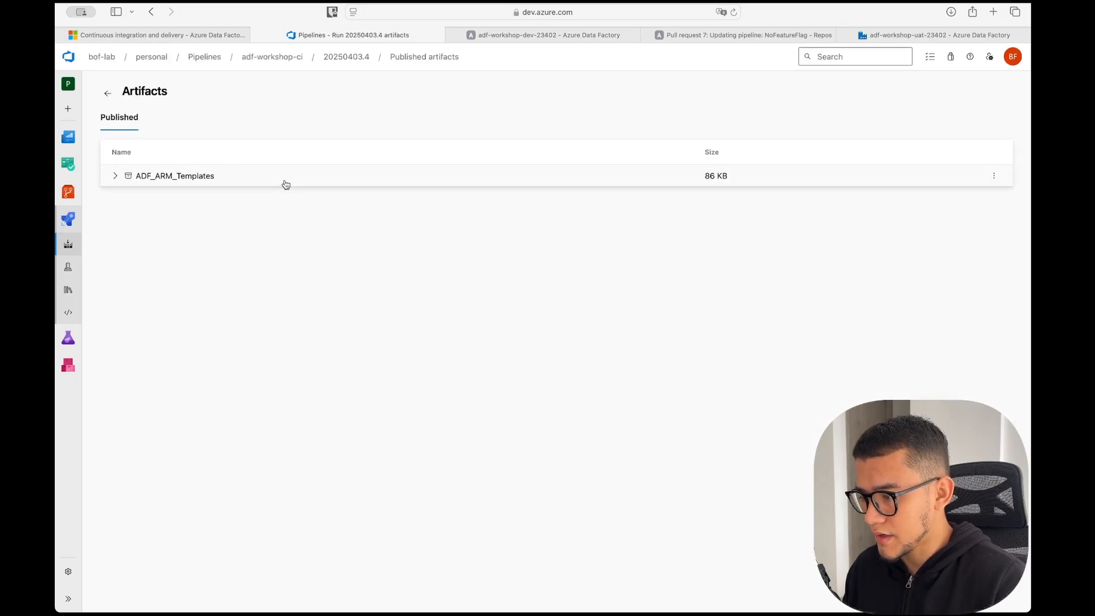
pyautogui.click(219, 182)
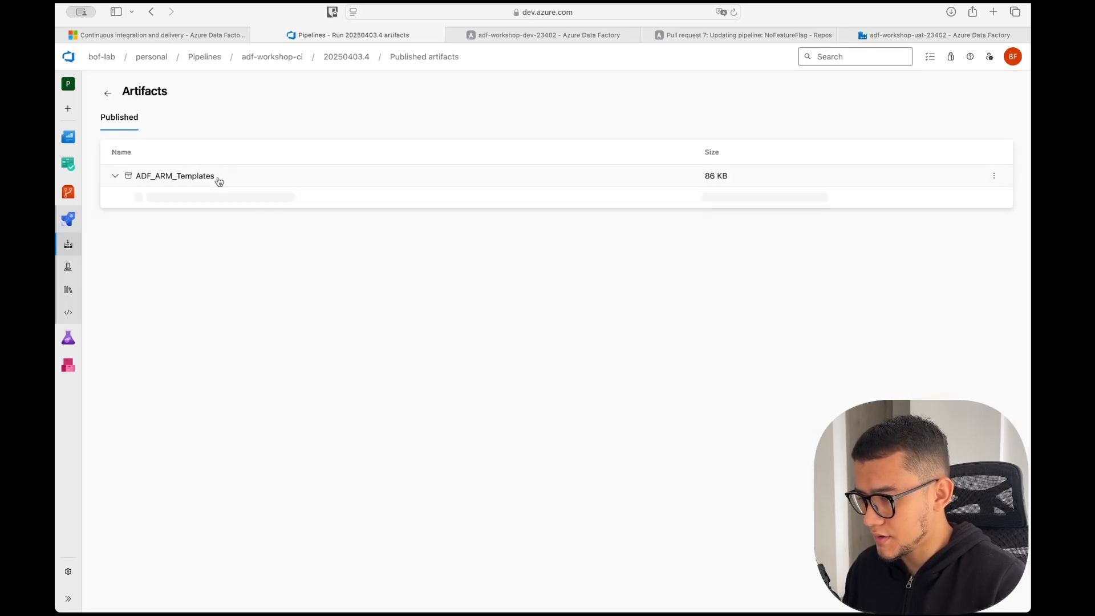
pyautogui.click(168, 180)
pyautogui.click(169, 182)
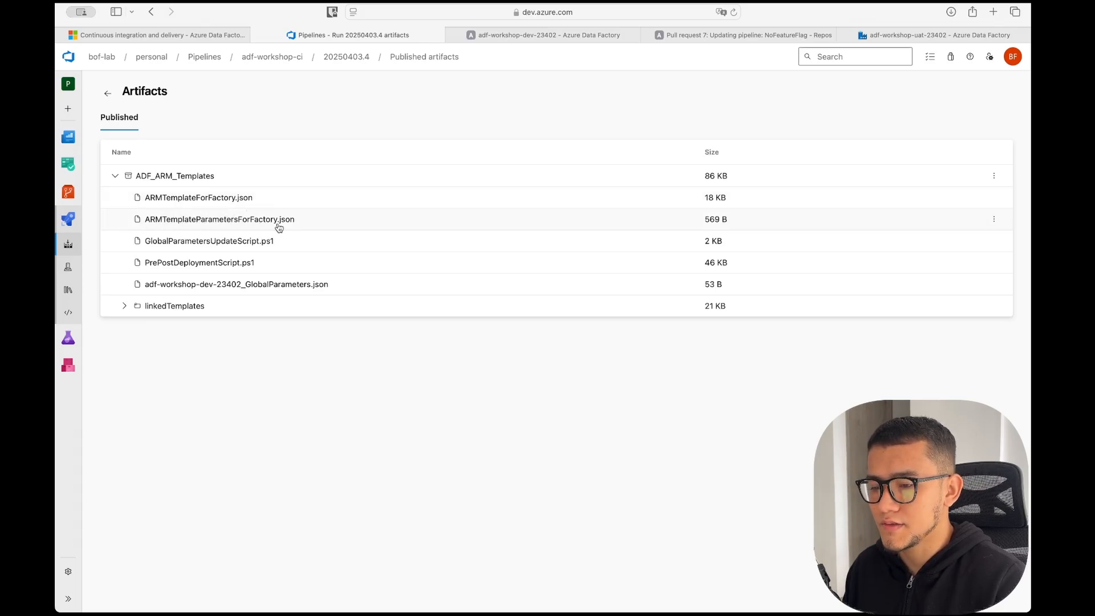
pyautogui.press('super+bracketleft')
# Step: Switch to the dev data factory tab and create the branch feature/change-name2 based on the main branch
pyautogui.click(541, 35)
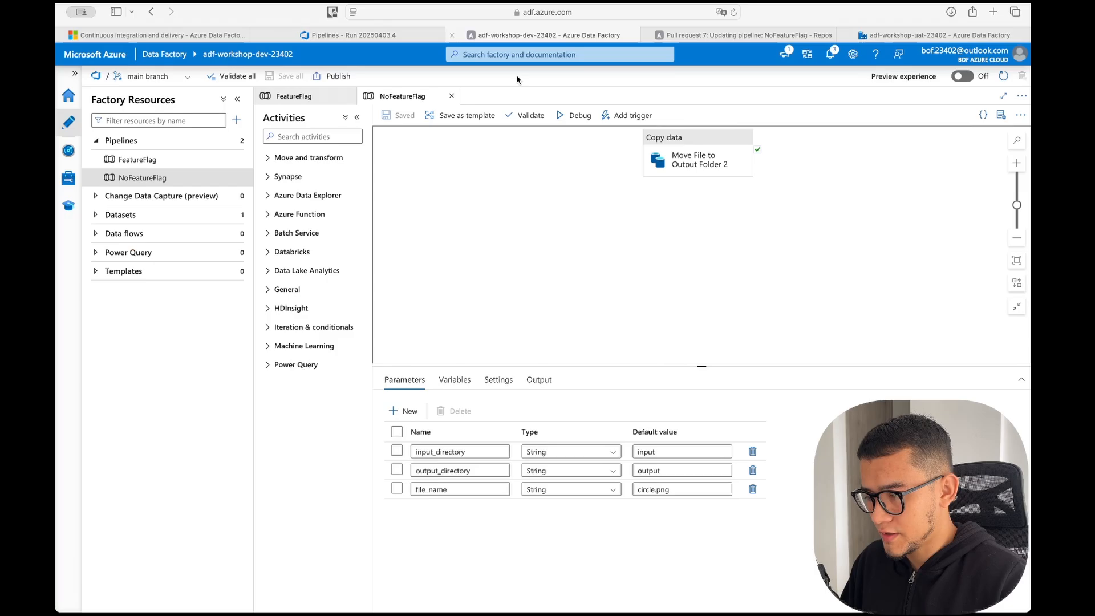
pyautogui.click(151, 76)
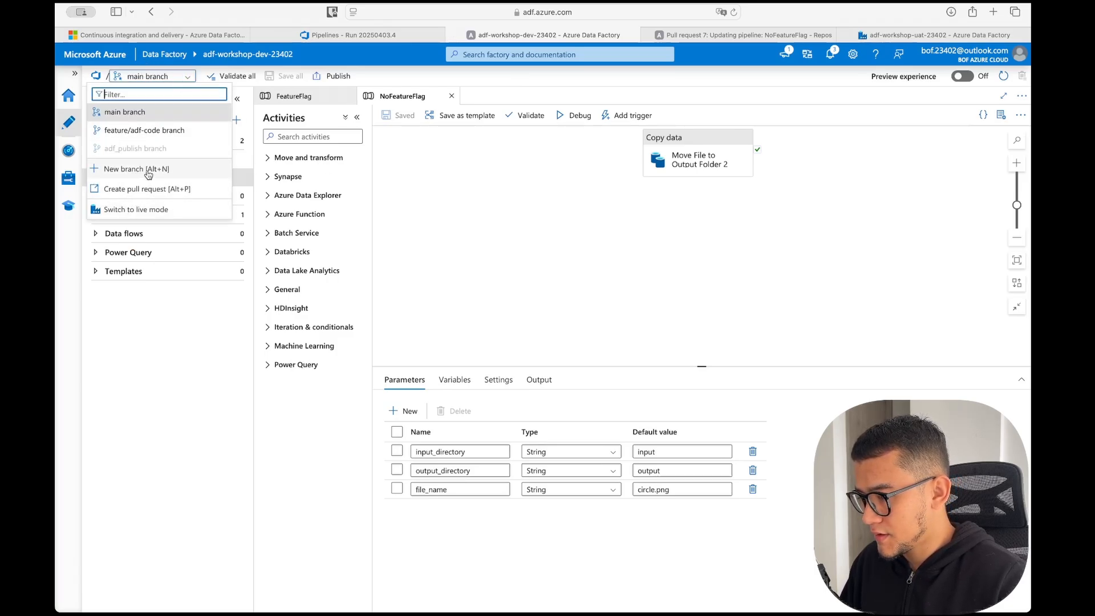
pyautogui.hotkey('alt', 'n')
pyautogui.write('fea')
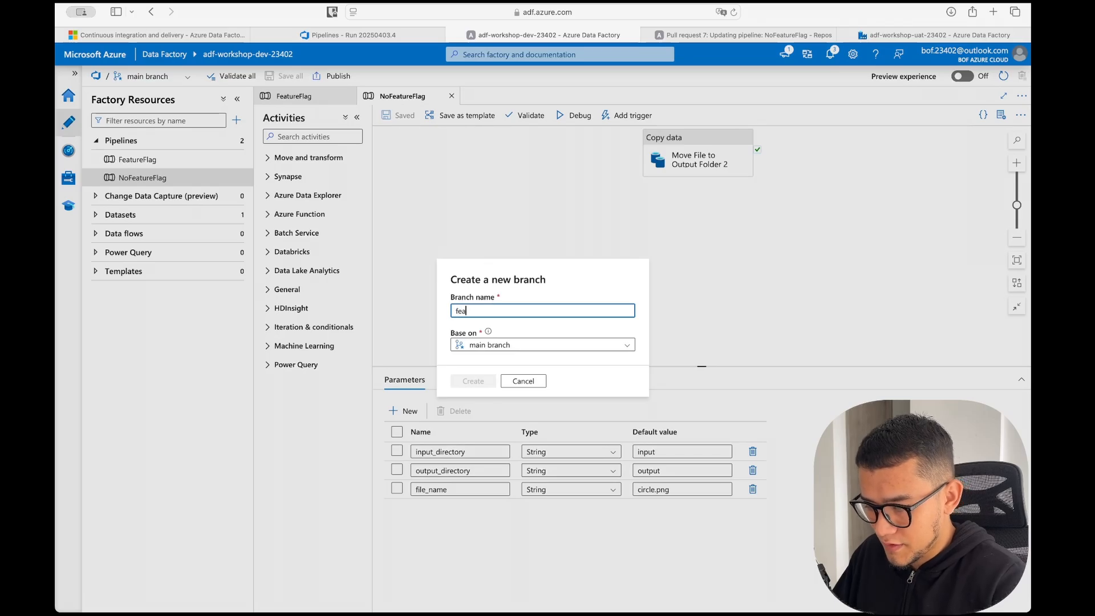
pyautogui.write('ture/change-name2')
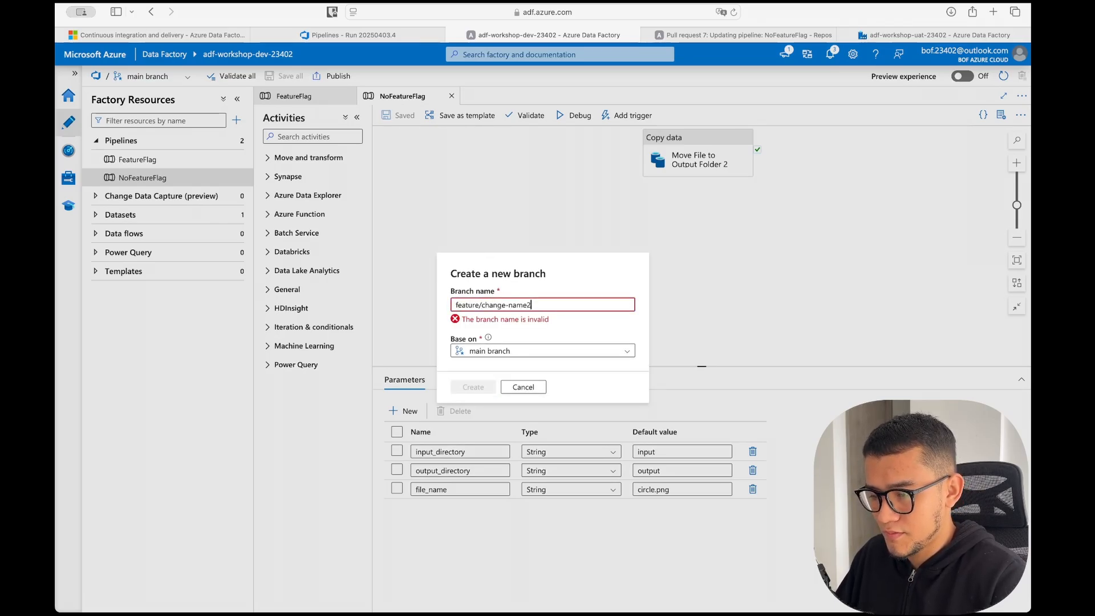
pyautogui.click(492, 380)
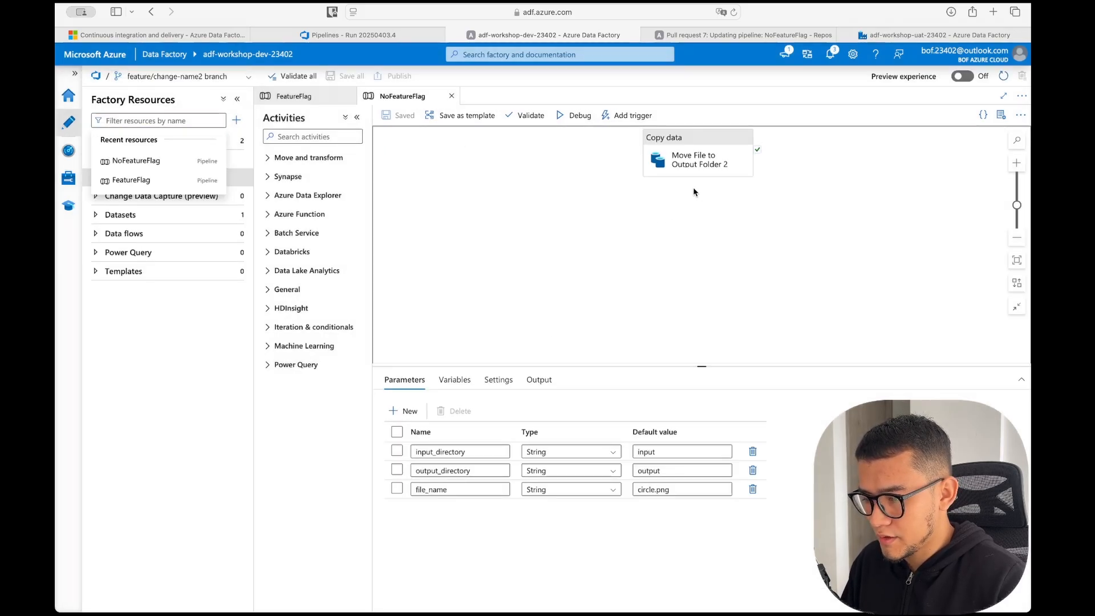
# Step: Rename the NoFeatureFlag pipeline's Copy data activity to "Move File to Output Folder" and save all changes
pyautogui.click(707, 162)
pyautogui.click(621, 413)
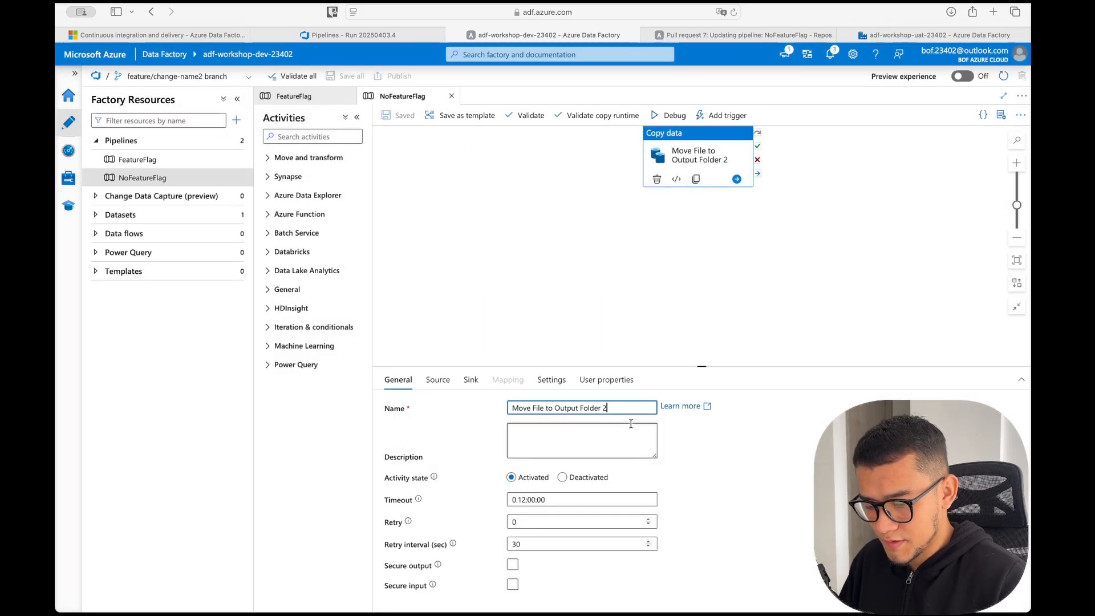
pyautogui.click(548, 268)
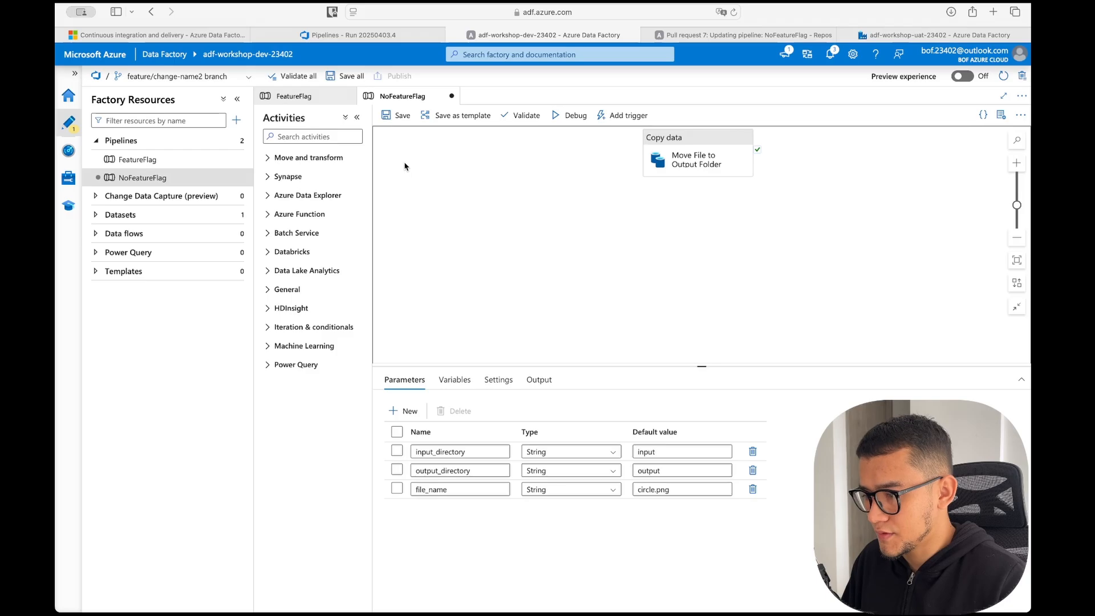
pyautogui.click(345, 76)
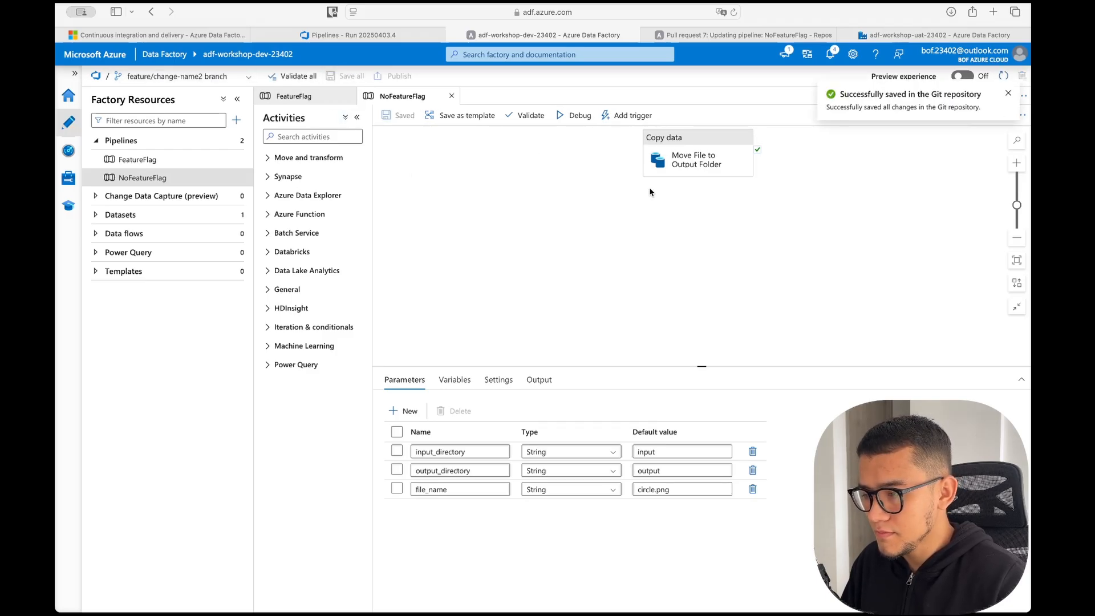
# Step: Create a pull request from feature/change-name2 into main, titled "Updating pipeline: NoFeatureFlag"
pyautogui.click(178, 77)
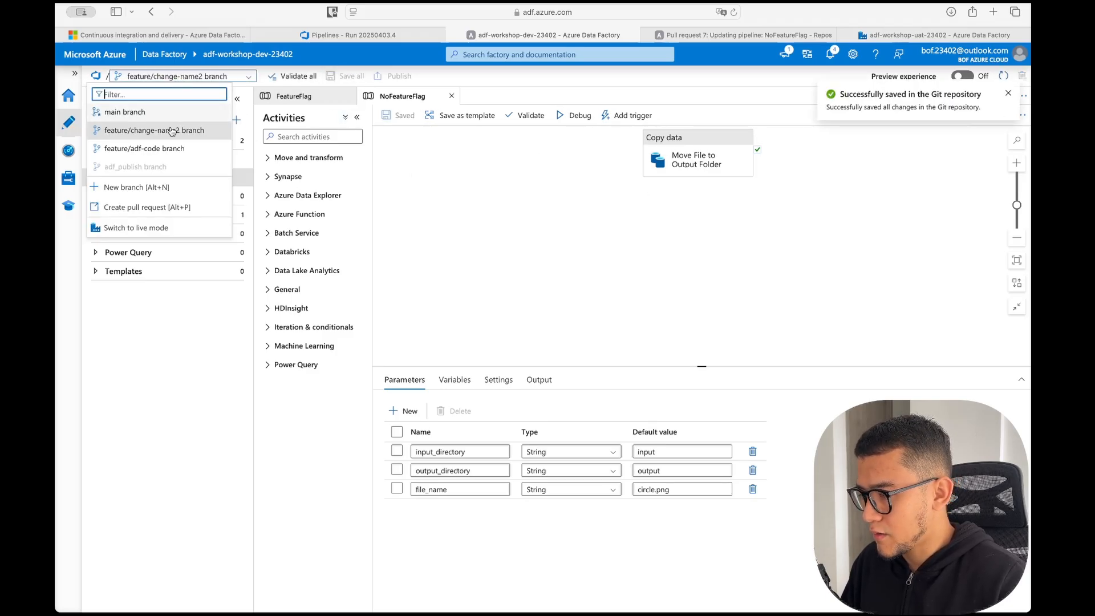
pyautogui.click(154, 209)
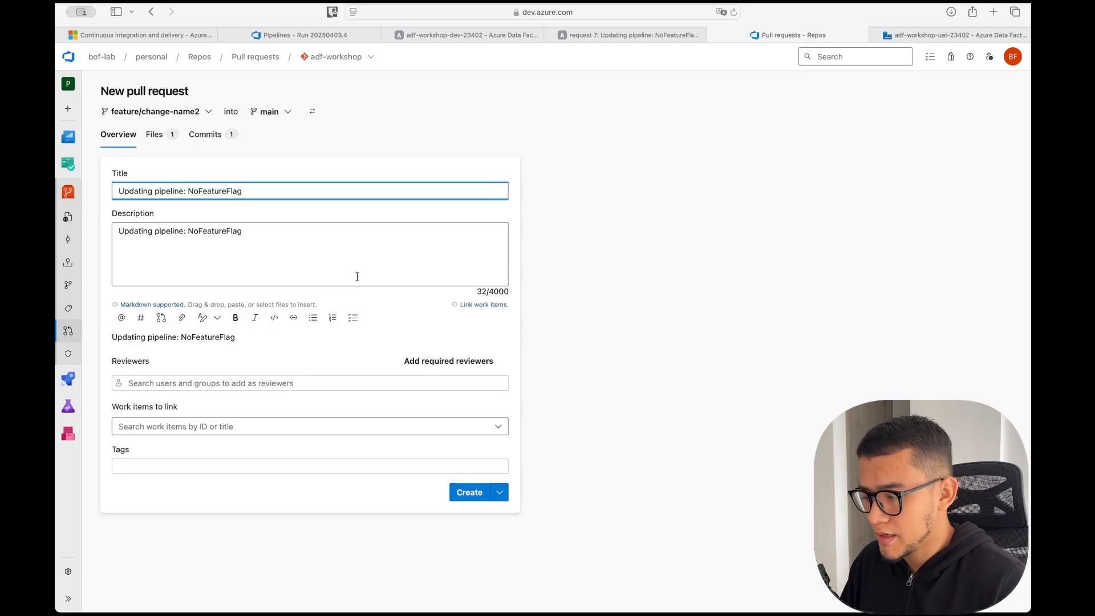
pyautogui.click(466, 492)
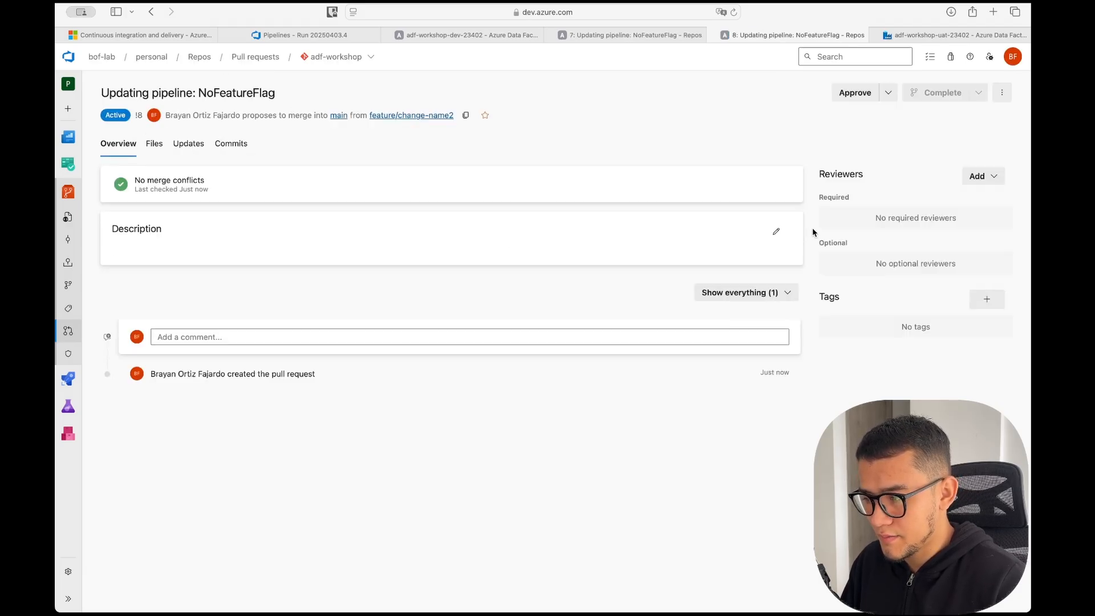
# Step: Complete the pull request as a squash commit with source branch deletion, and open adf-workshop-ci from the Azure DevOps pipelines list
pyautogui.click(936, 95)
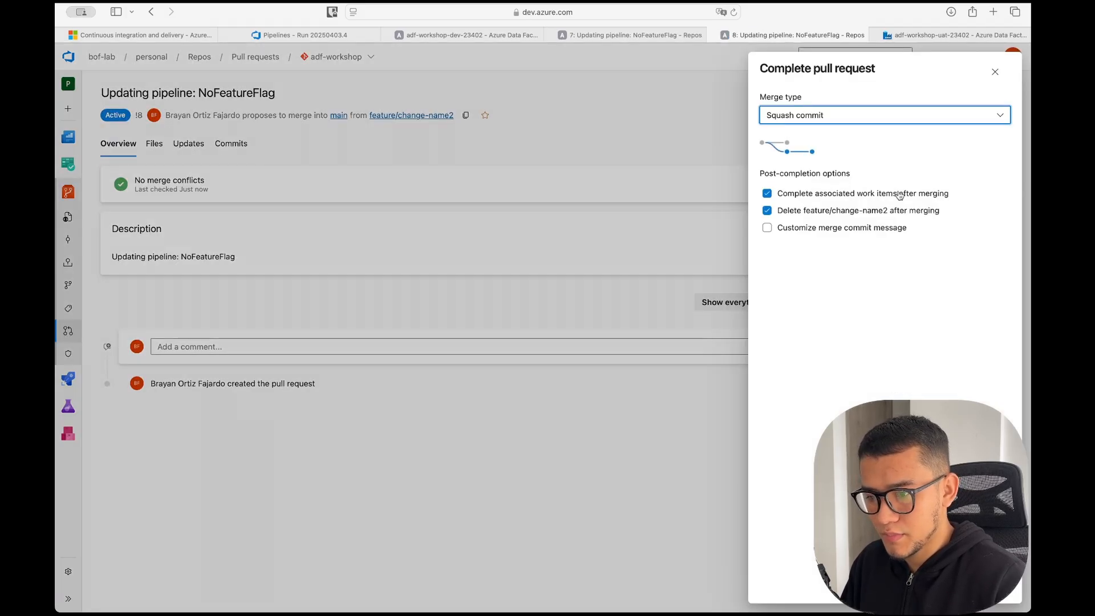
pyautogui.click(971, 584)
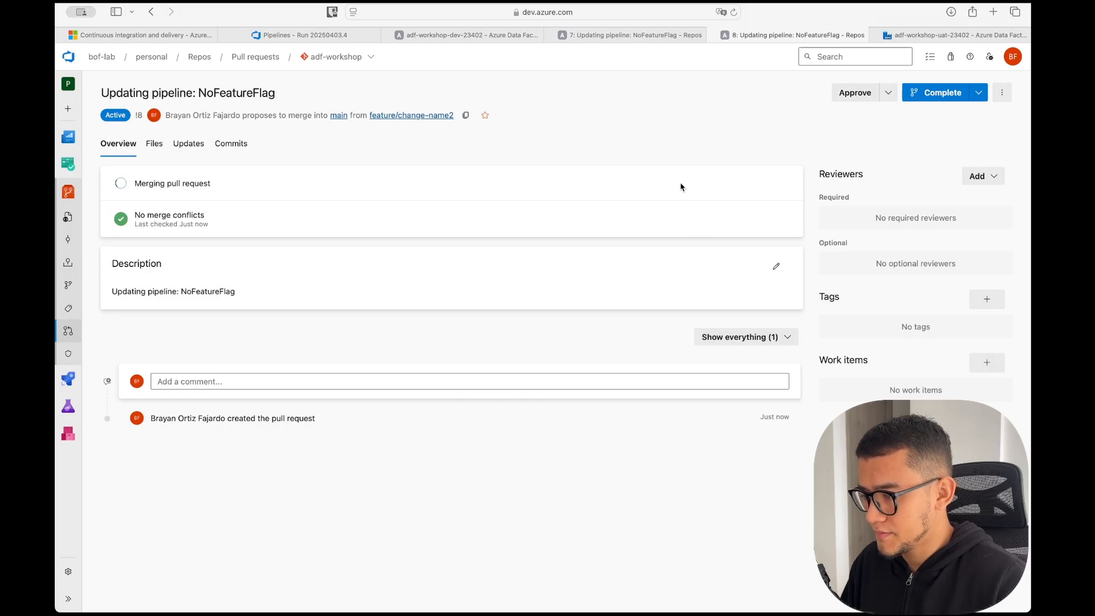
pyautogui.click(68, 378)
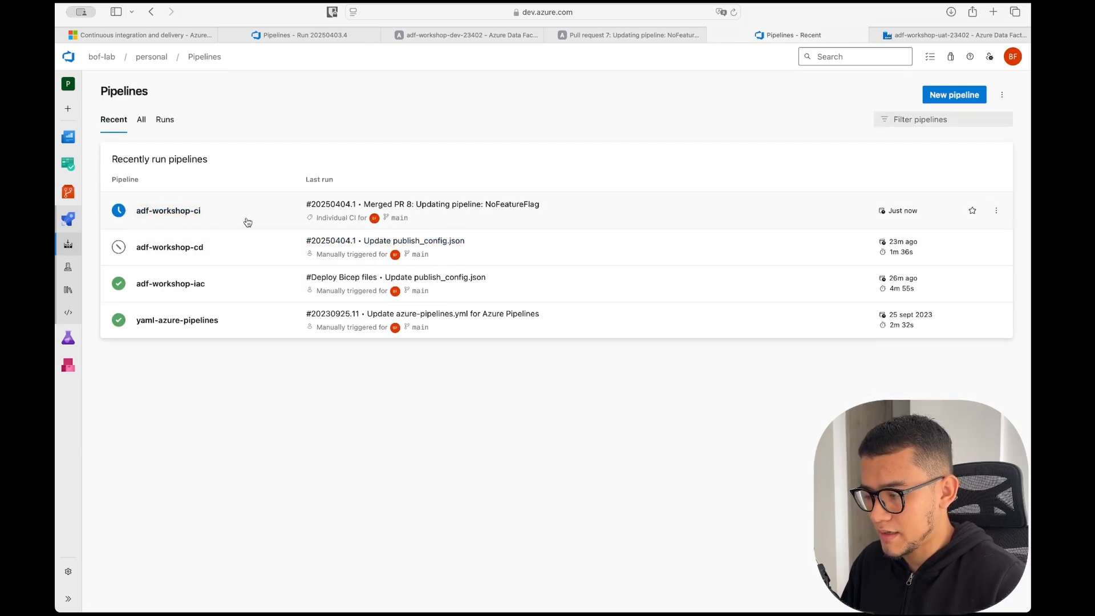
pyautogui.click(405, 225)
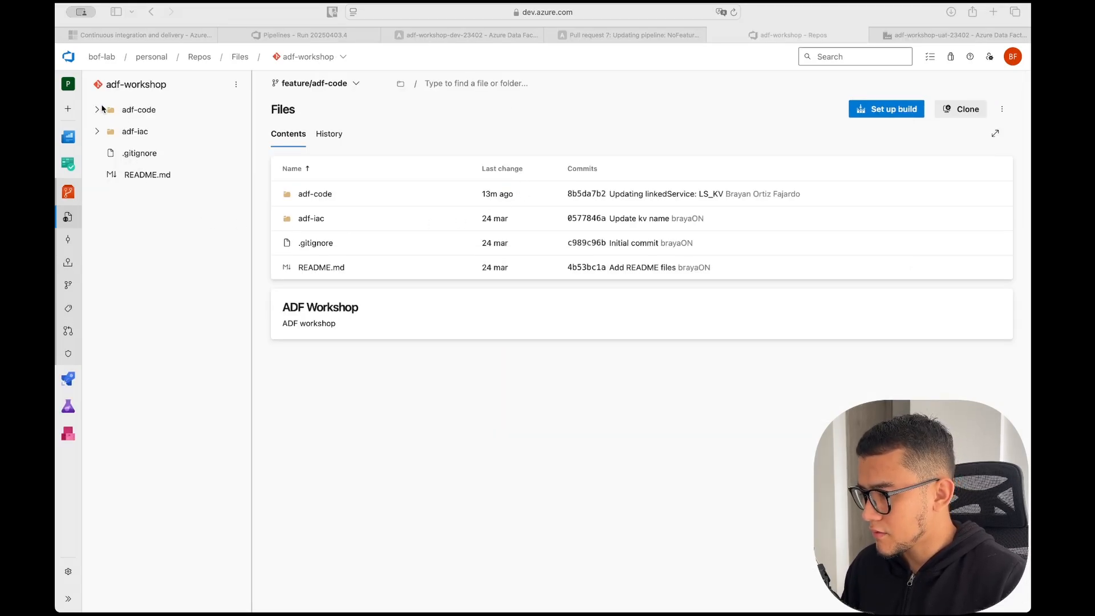
# Step: Open azure-pipelines-cd.yml from the repository's adf-code folder and examine its pipeline trigger, parameters and variables
pyautogui.click(103, 109)
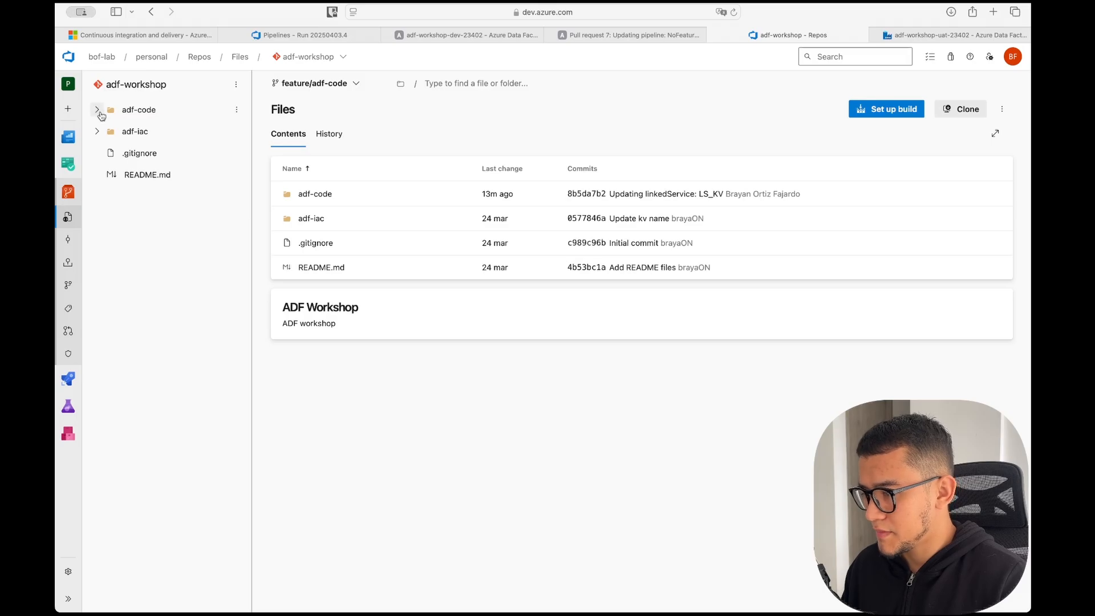
pyautogui.click(101, 109)
pyautogui.click(166, 219)
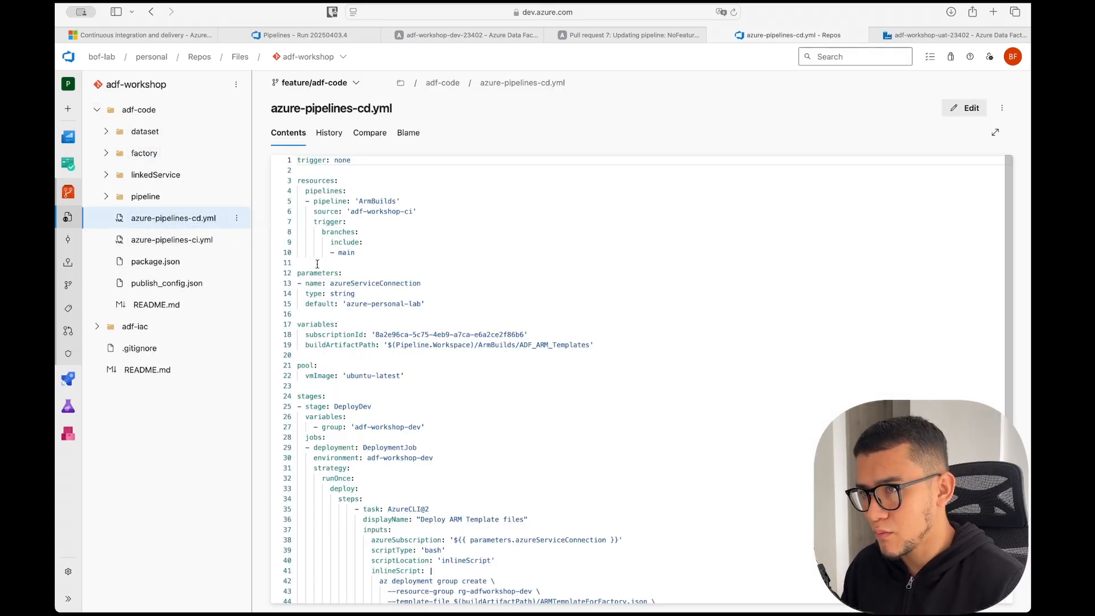
pyautogui.moveTo(317, 264); pyautogui.dragTo(499, 303)
pyautogui.scroll(-1, 493, 305)
pyautogui.click(408, 319)
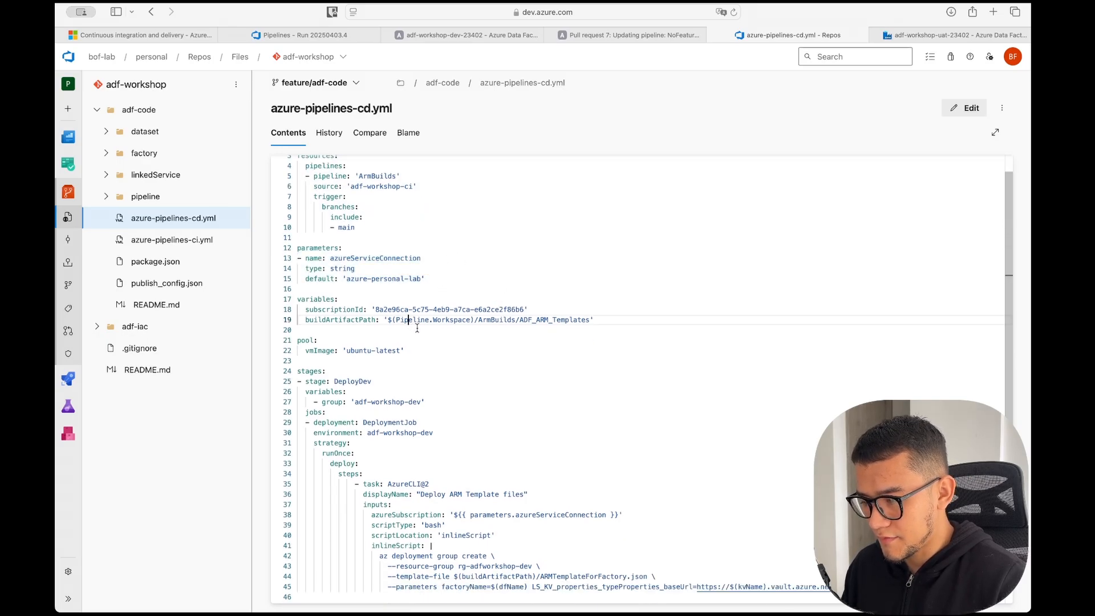
pyautogui.scroll(-5, 500, 354)
pyautogui.scroll(-1, 499, 354)
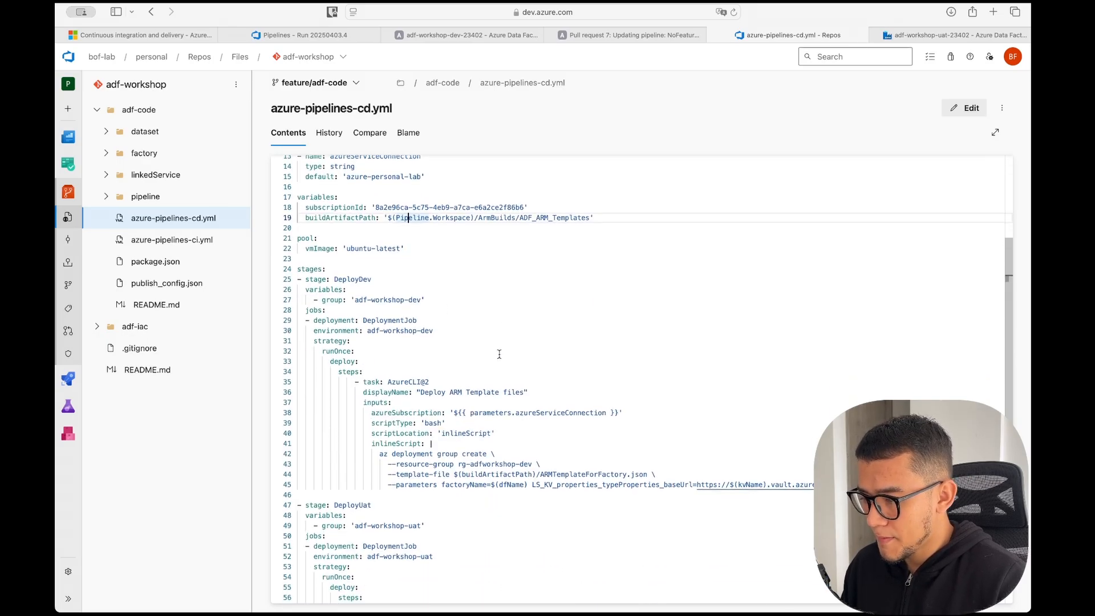
pyautogui.scroll(-1, 387, 372)
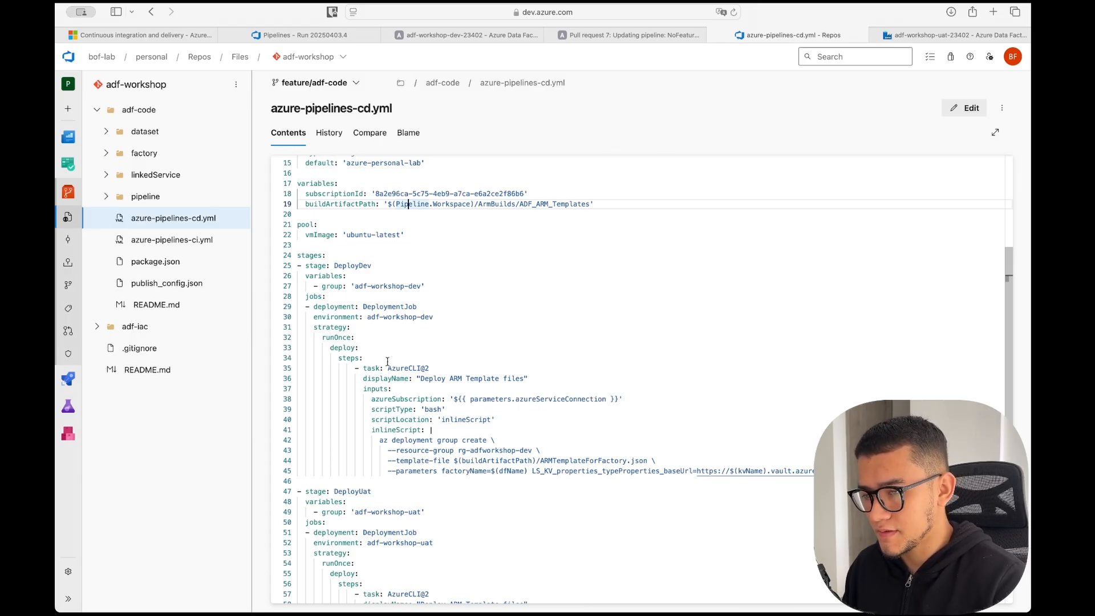
# Step: Examine the DeployDev stage's AzureCLI@2 task and its azureSubscription input in the CD pipeline file
pyautogui.scroll(-1, 484, 391)
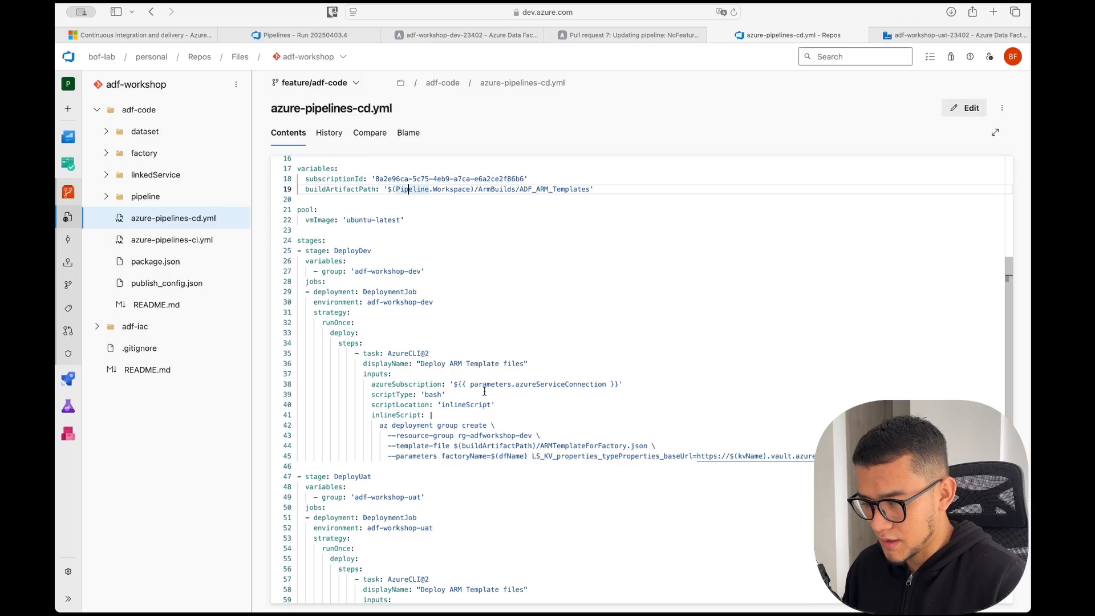
pyautogui.doubleClick(402, 353)
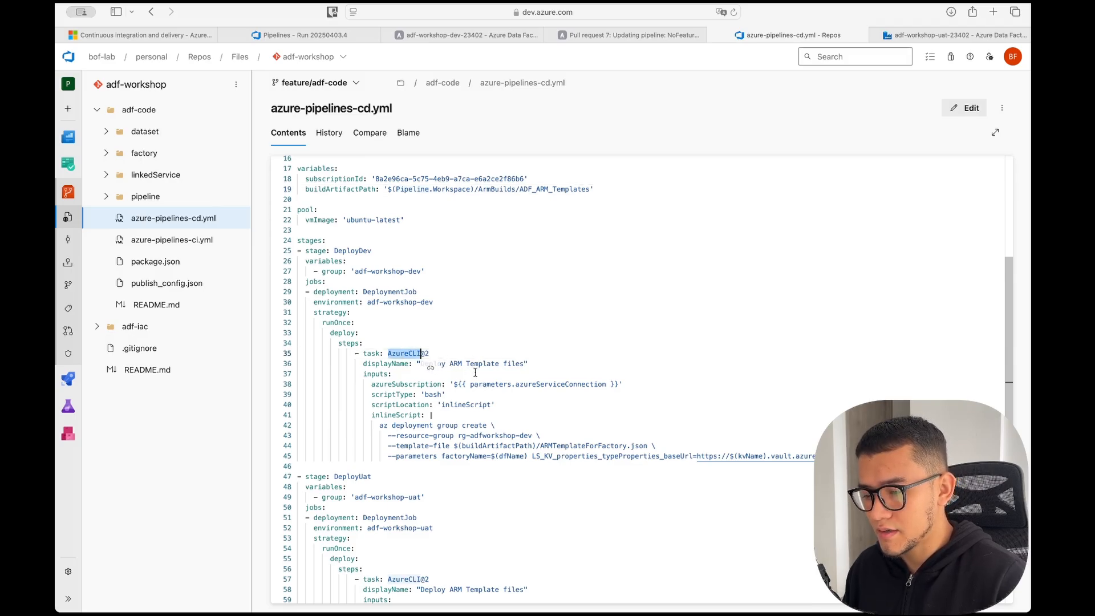
pyautogui.scroll(-1, 557, 436)
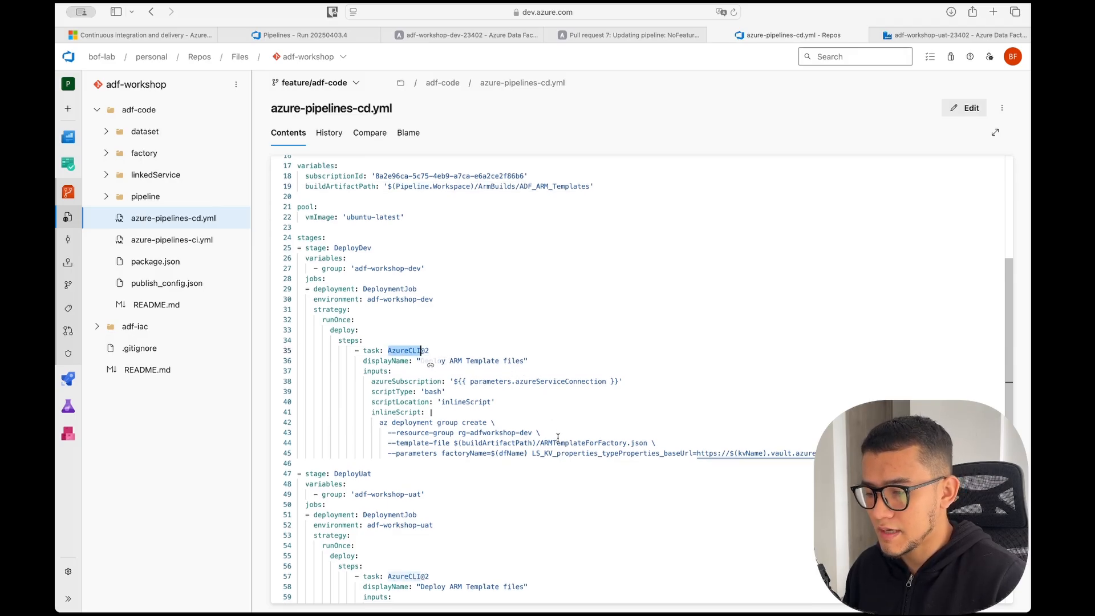
pyautogui.scroll(-1, 557, 437)
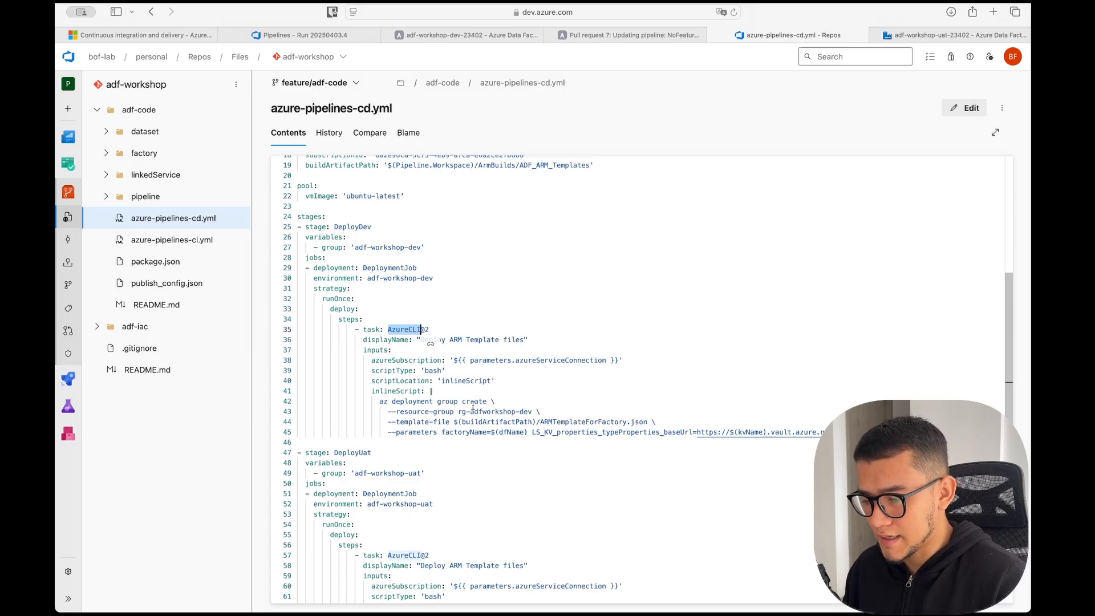
pyautogui.scroll(-1, 497, 403)
pyautogui.doubleClick(384, 358)
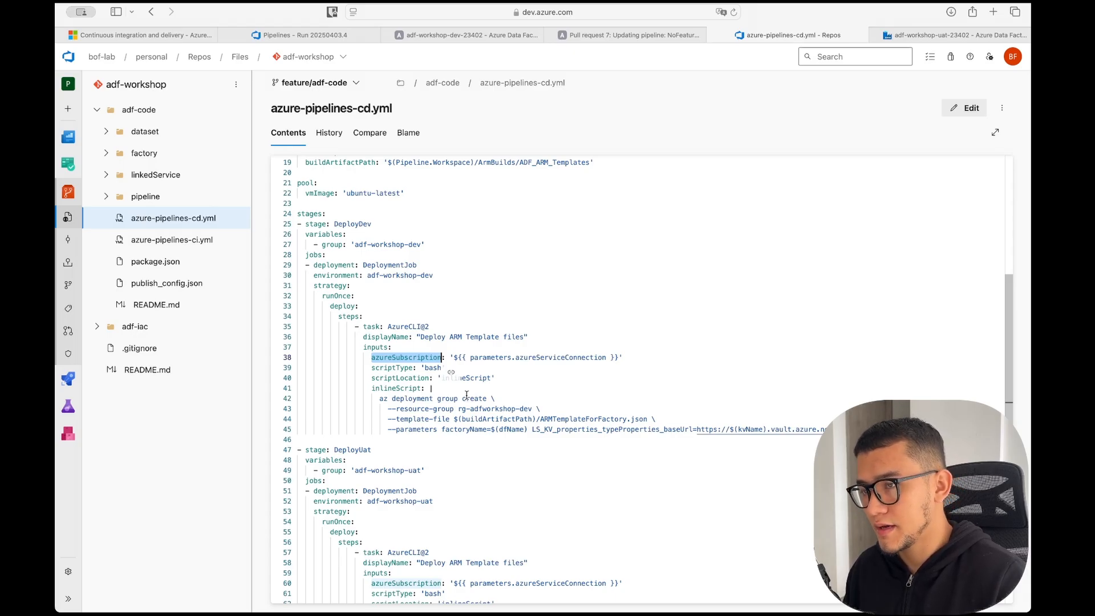
# Step: Examine the az deployment group create command in the DeployDev stage, including its resource group, template file and parameters arguments
pyautogui.click(482, 408)
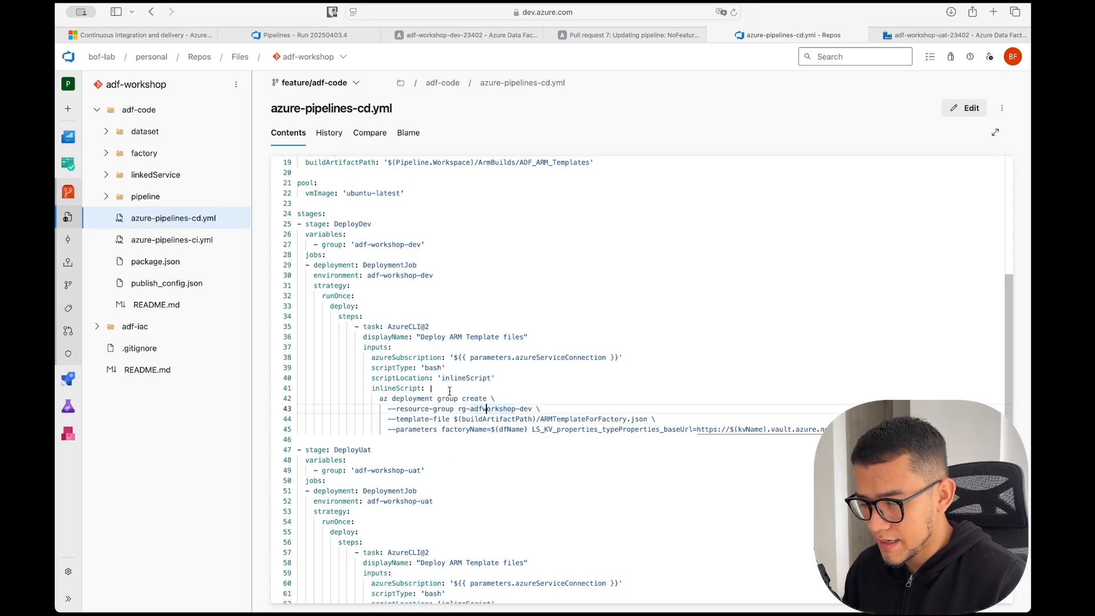
pyautogui.doubleClick(412, 398)
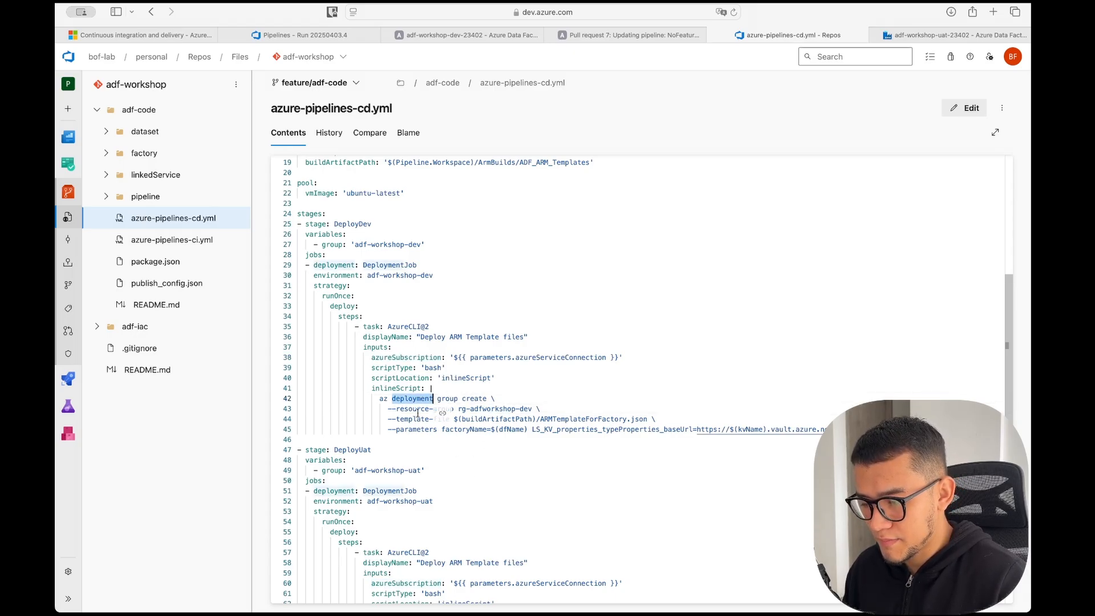
pyautogui.scroll(-1, 518, 465)
pyautogui.click(522, 471)
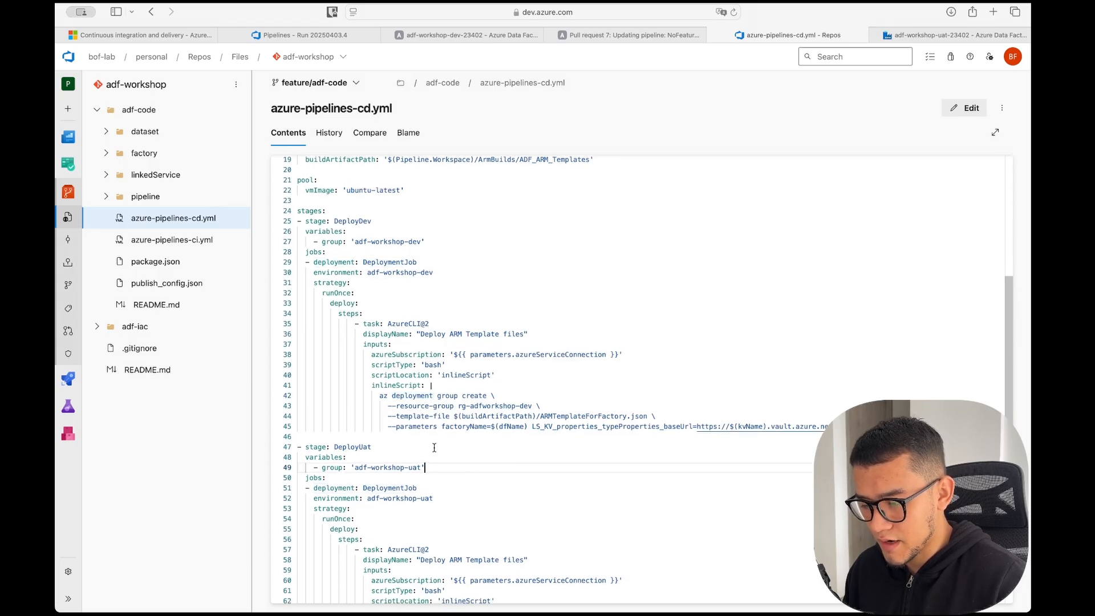
pyautogui.doubleClick(485, 405)
pyautogui.doubleClick(427, 417)
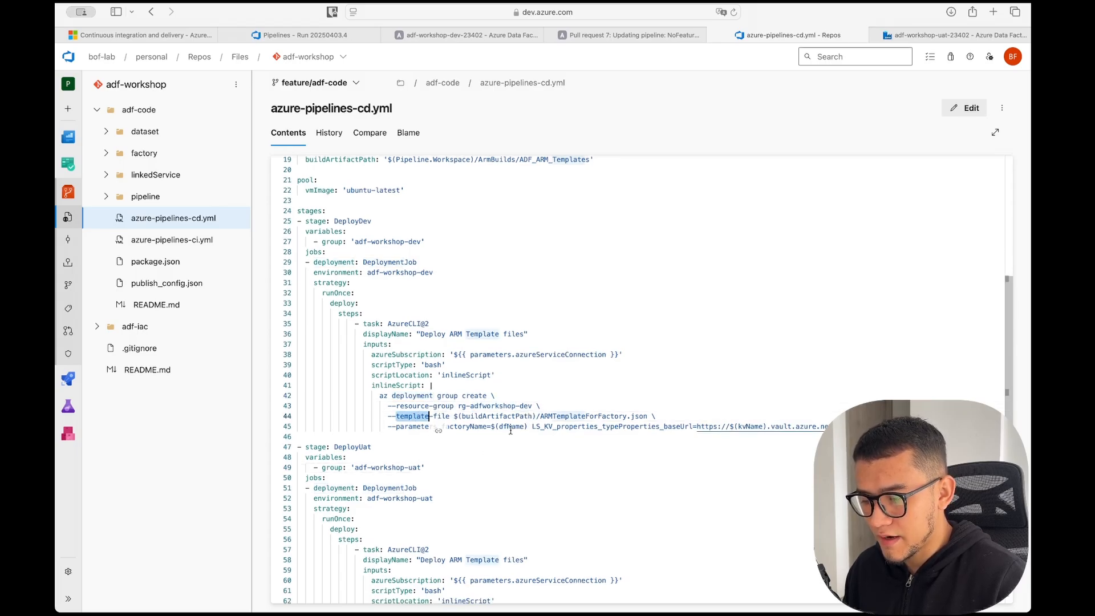
pyautogui.doubleClick(406, 427)
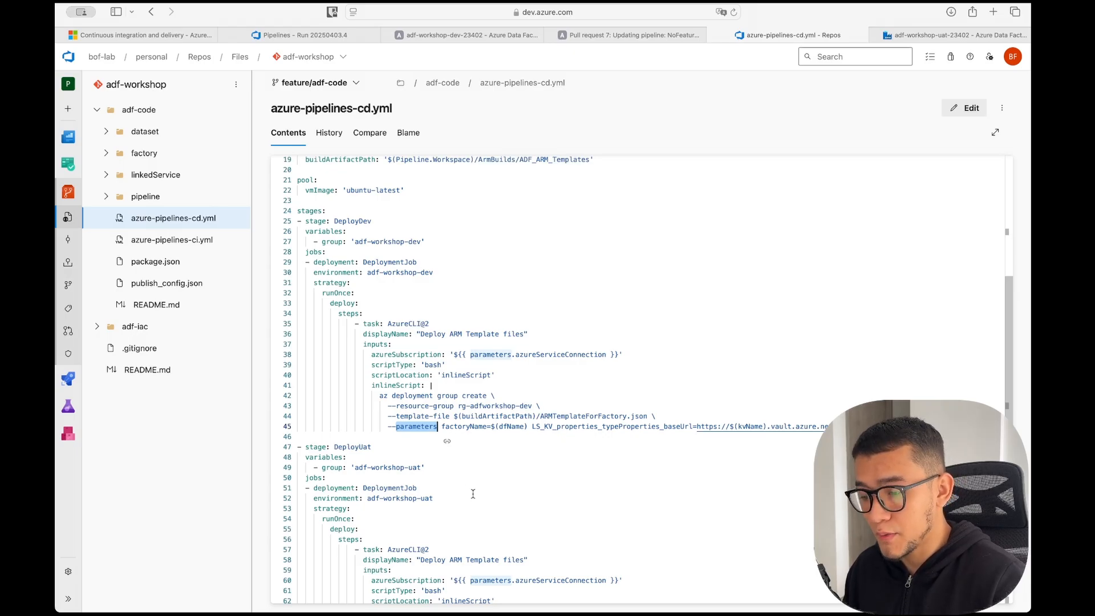
# Step: Open the published artifacts of adf-workshop-ci run 20250404.1 and examine the ADF_ARM_Templates contents for the CD template file ARMTemplateForFactory.json
pyautogui.doubleClick(562, 416)
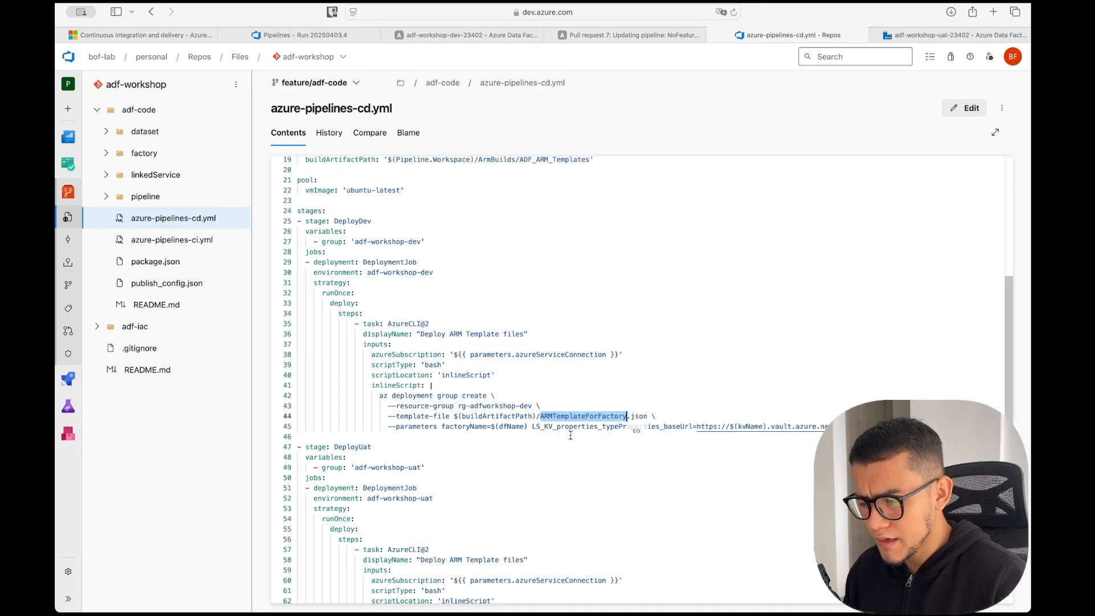
pyautogui.click(459, 425)
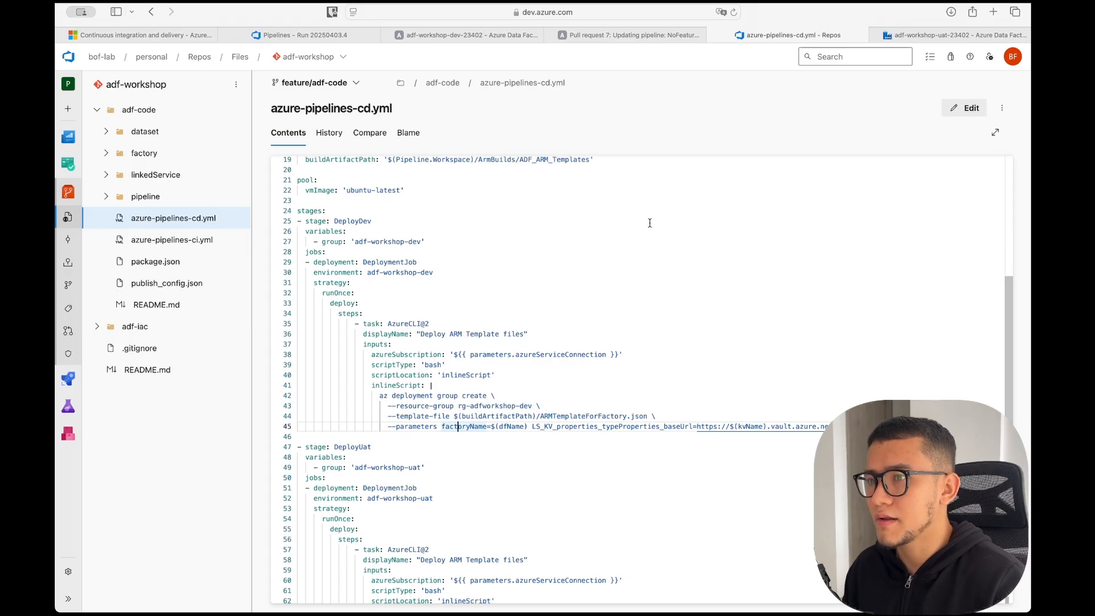
pyautogui.click(466, 36)
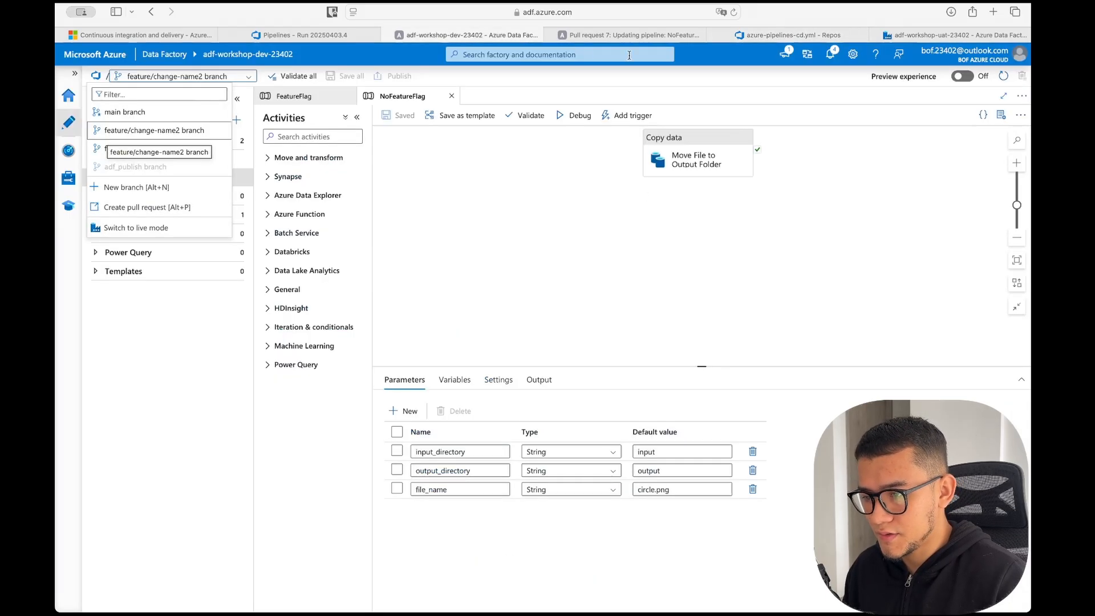
pyautogui.click(632, 35)
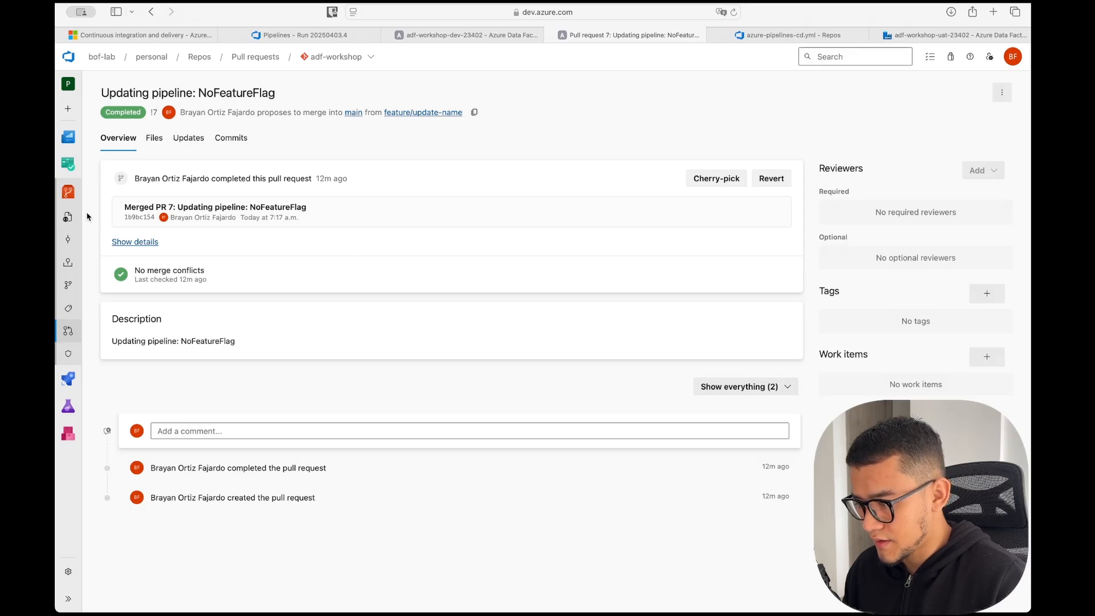
pyautogui.click(67, 378)
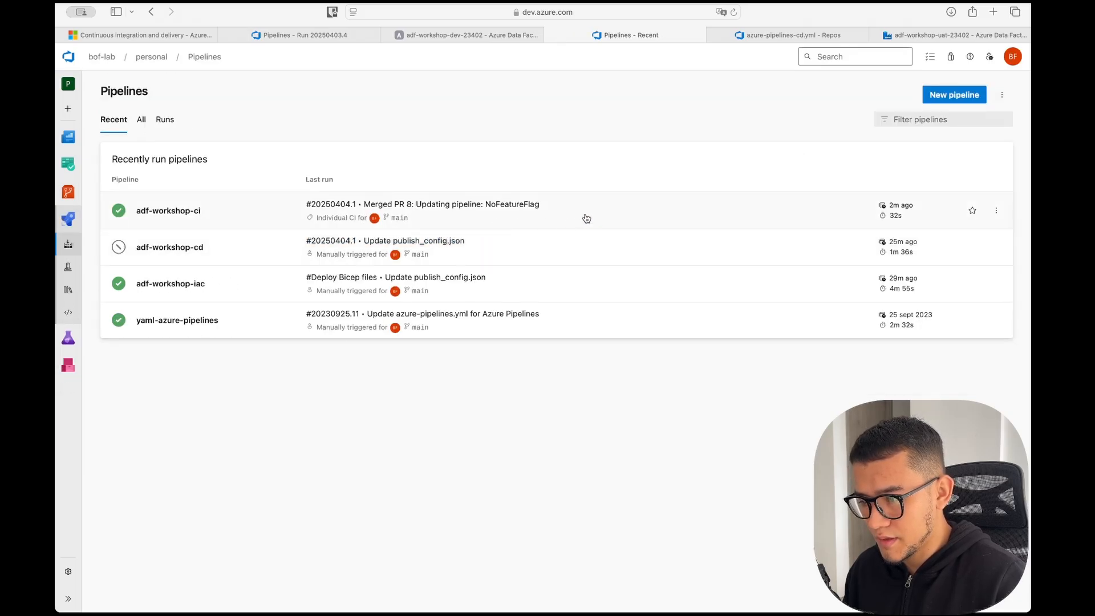
pyautogui.click(630, 210)
pyautogui.click(608, 188)
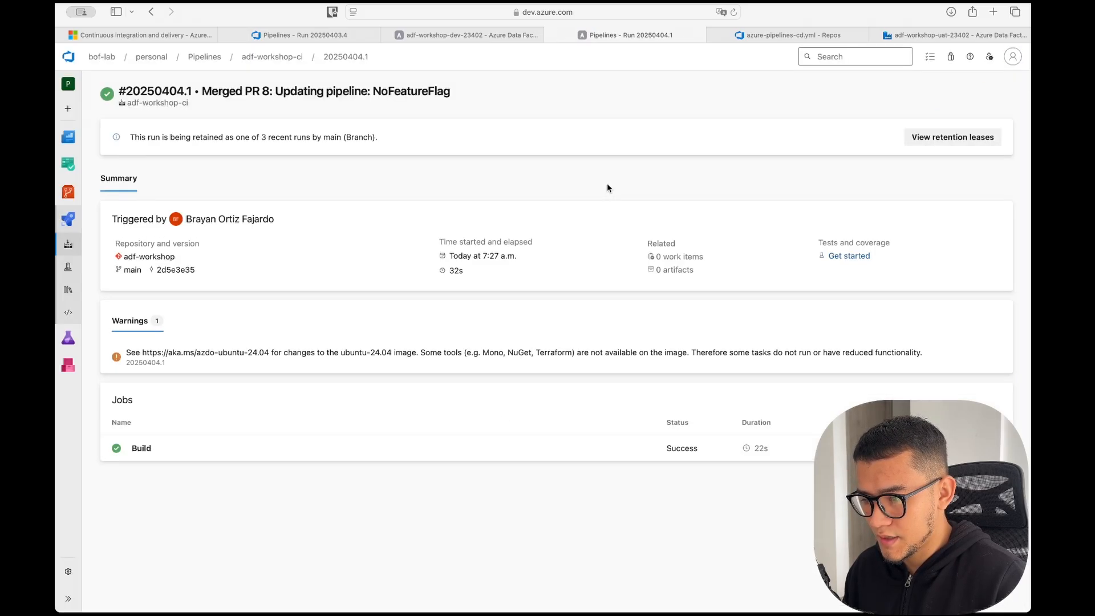
pyautogui.click(676, 270)
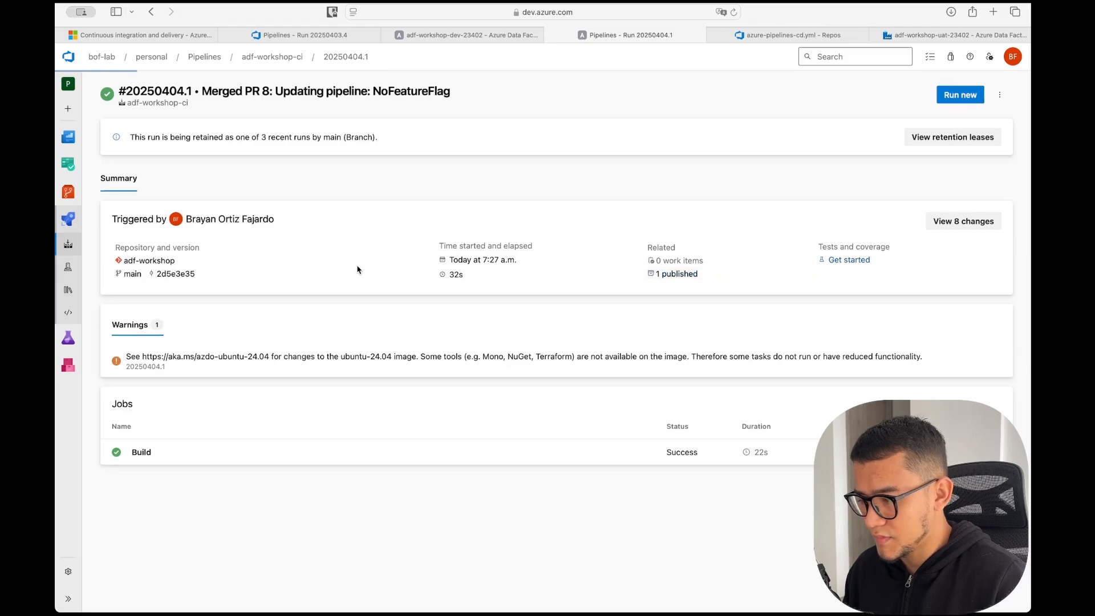
pyautogui.click(114, 177)
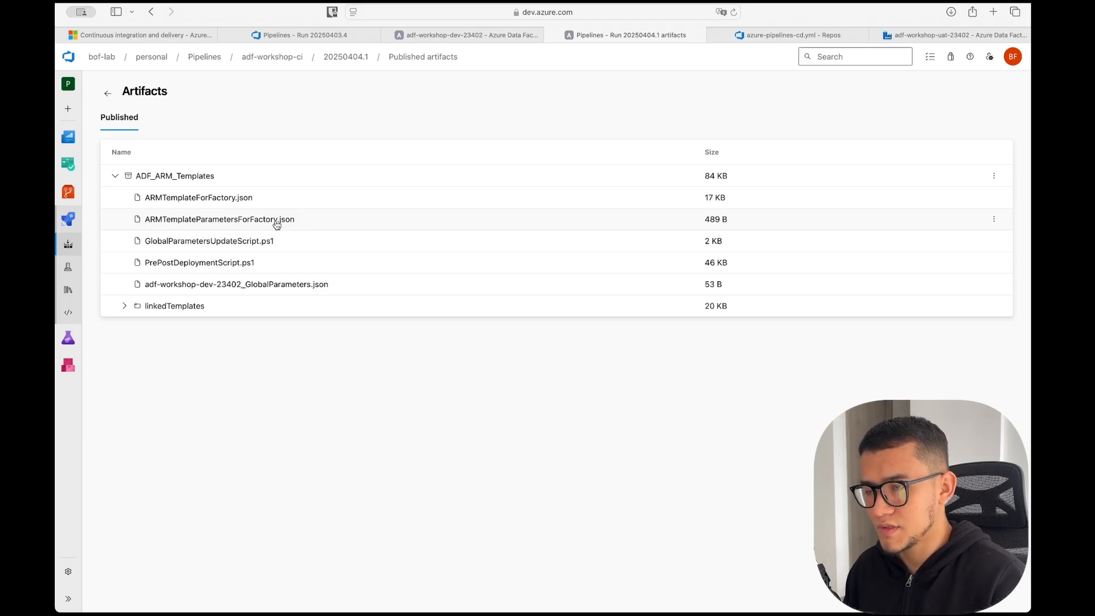
# Step: Examine the factoryName and LS_KV_properties_typeProperties_baseUrl parameters passed in the DeployDev stage of azure-pipelines-cd.yml
pyautogui.click(472, 35)
pyautogui.click(776, 35)
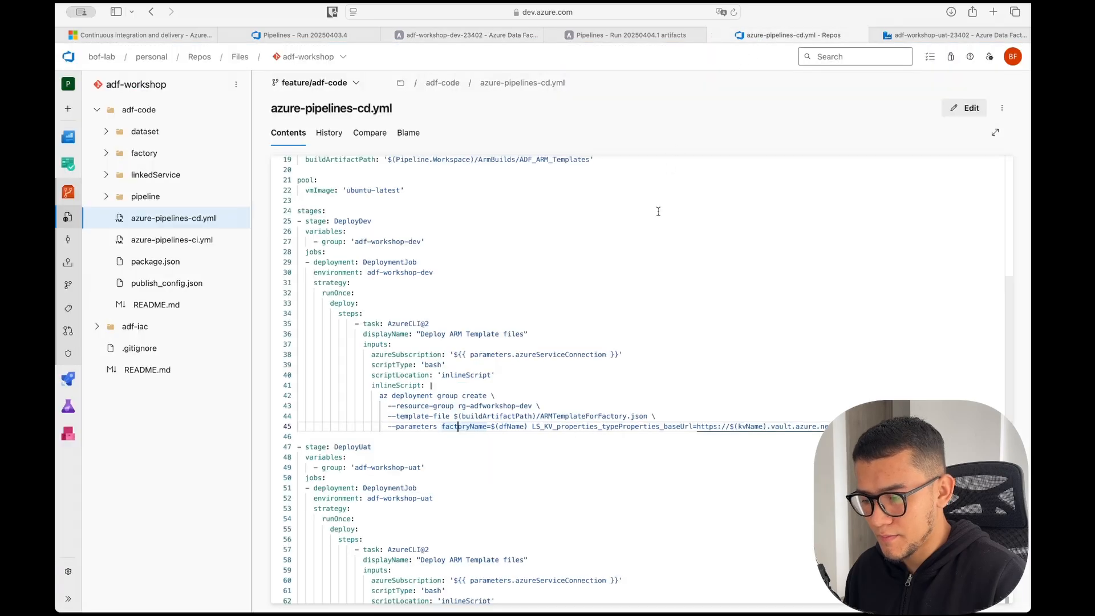
pyautogui.doubleClick(464, 420)
pyautogui.doubleClick(473, 428)
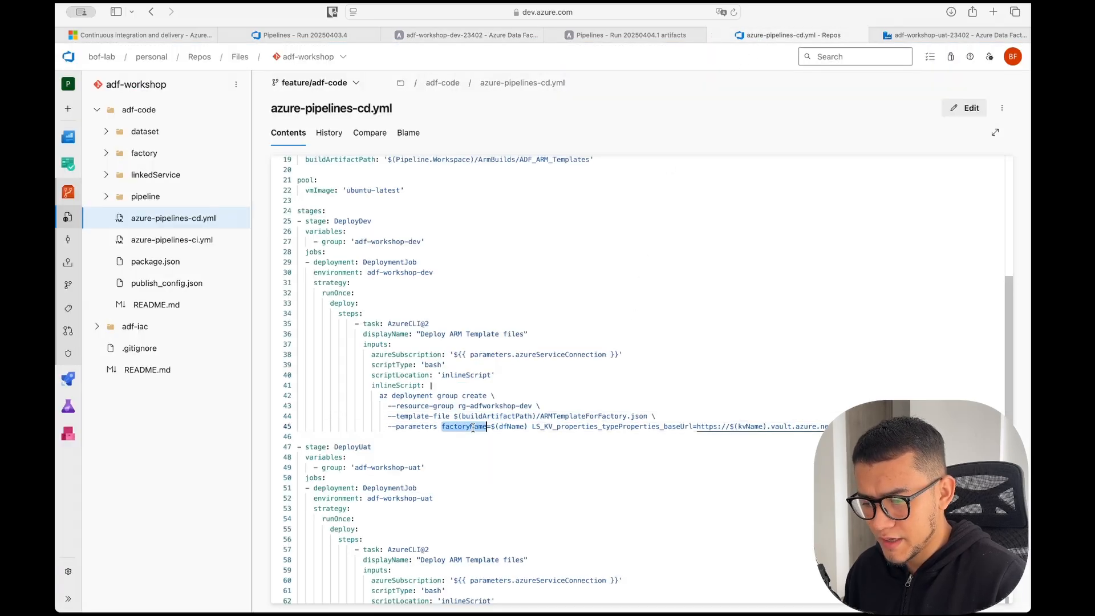
pyautogui.doubleClick(628, 426)
pyautogui.click(838, 427)
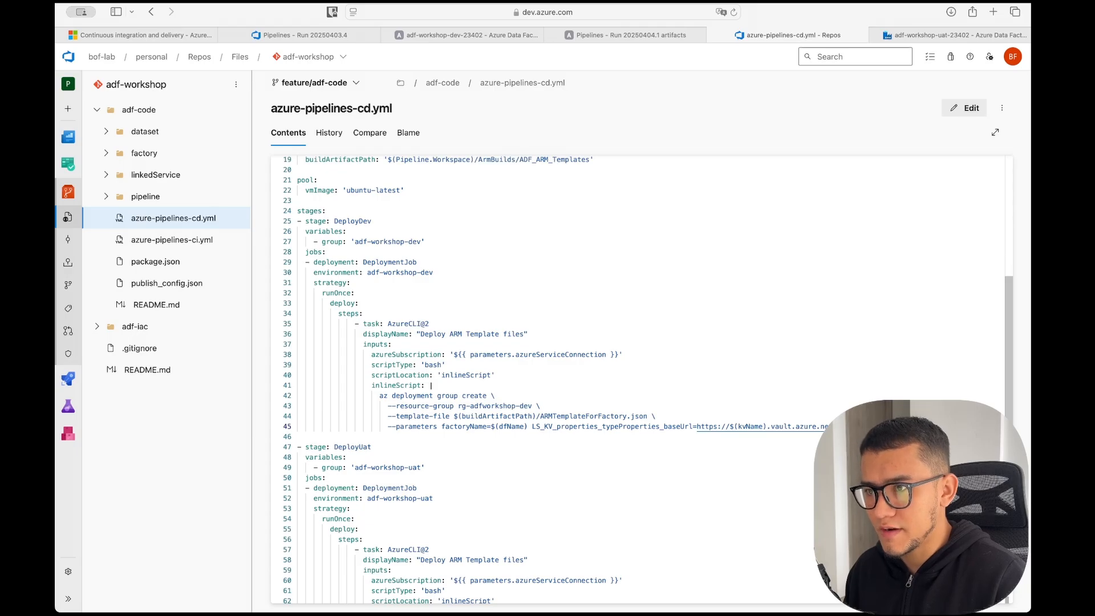
pyautogui.doubleClick(534, 426)
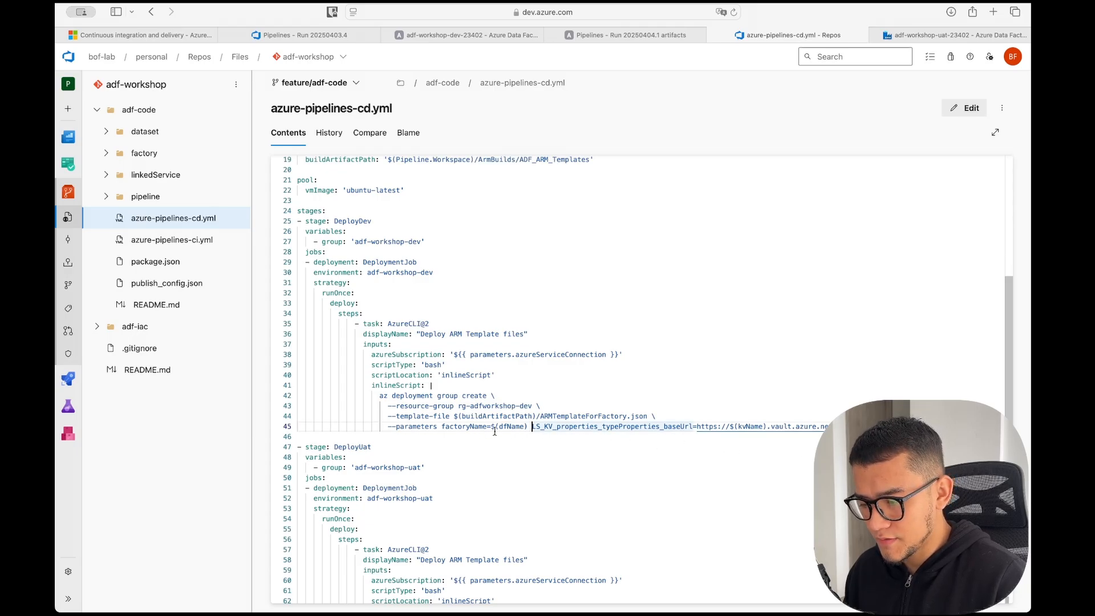
pyautogui.doubleClick(459, 426)
# Step: Examine the DeployUat stage's factoryName and kvName parameters and adf-workshop-uat variable group, and compare with the adf-workshop-dev environment
pyautogui.scroll(-2, 655, 441)
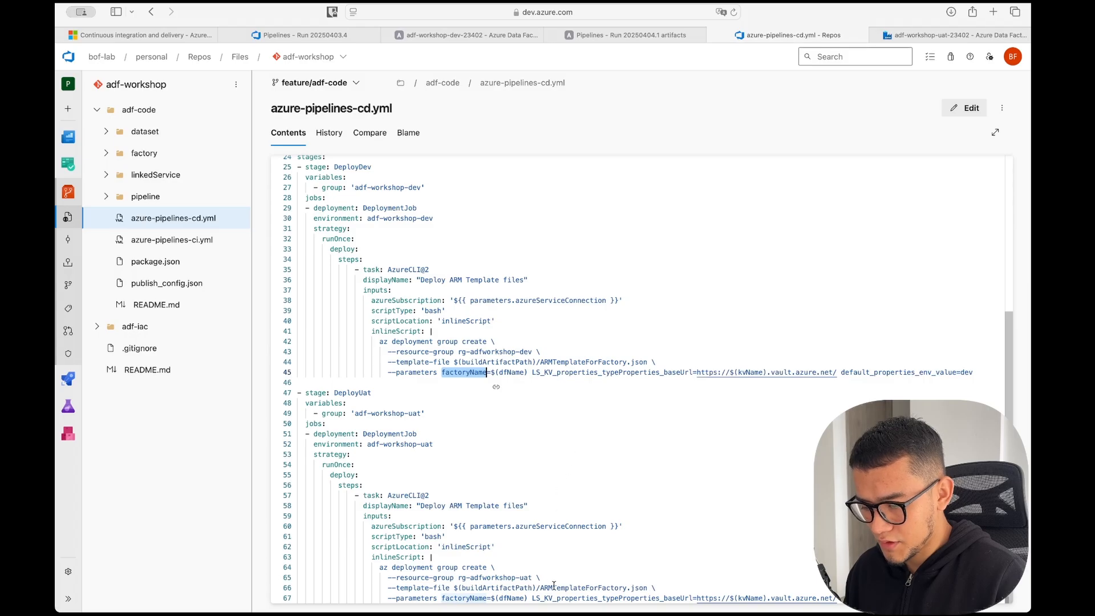
pyautogui.click(465, 597)
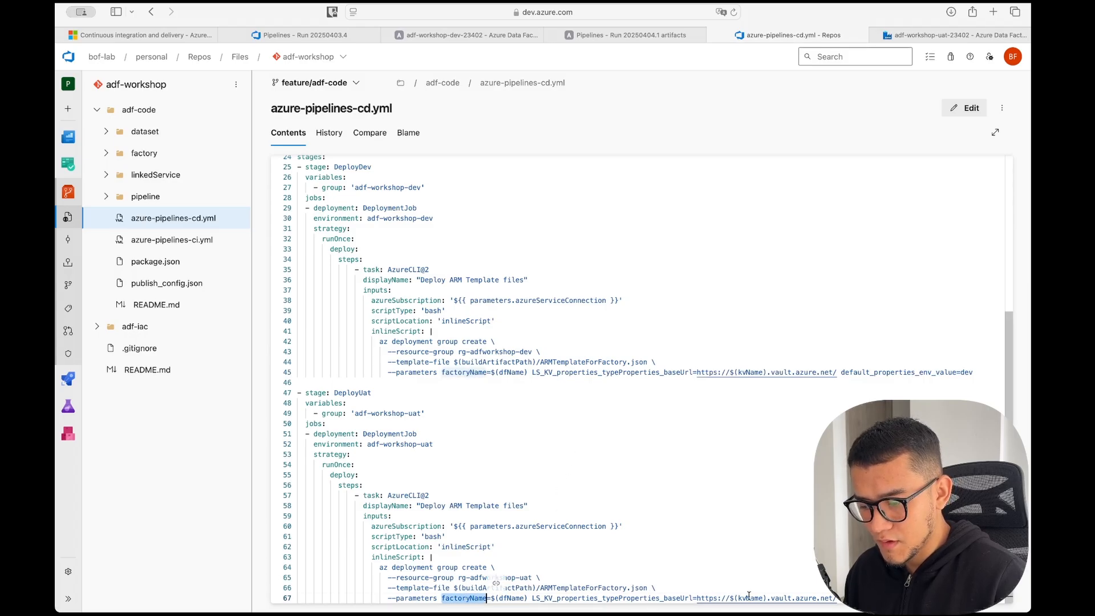
pyautogui.click(749, 596)
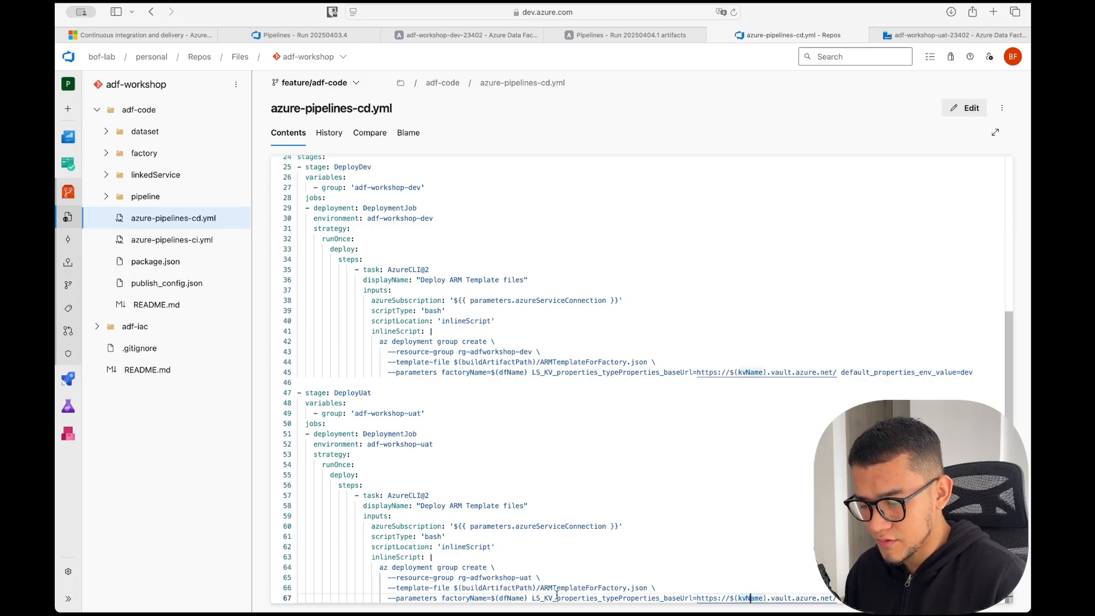
pyautogui.doubleClick(509, 598)
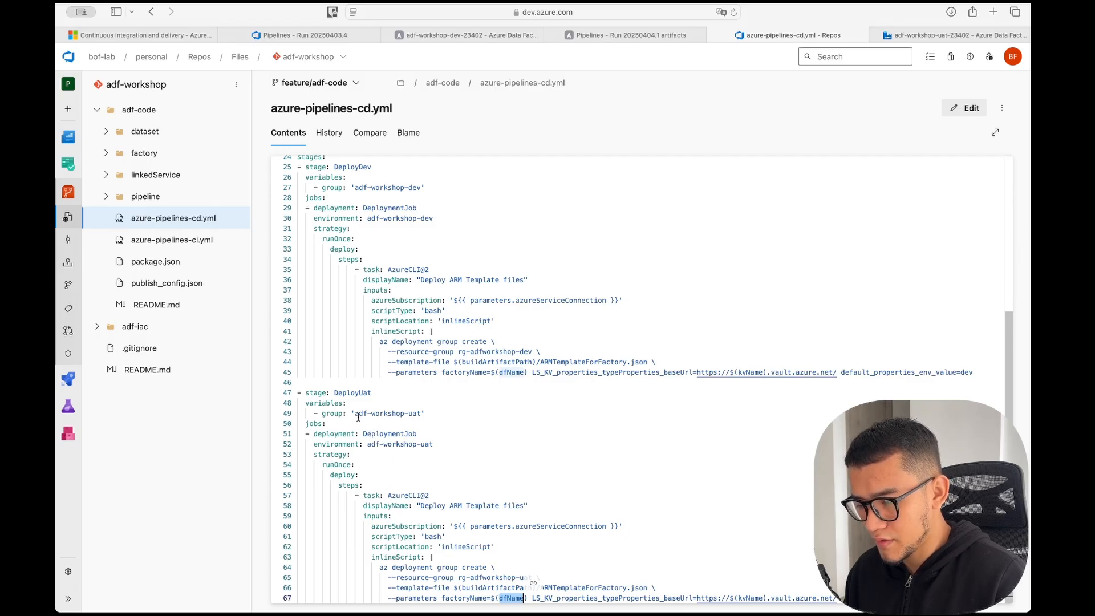
pyautogui.moveTo(355, 414); pyautogui.dragTo(476, 410)
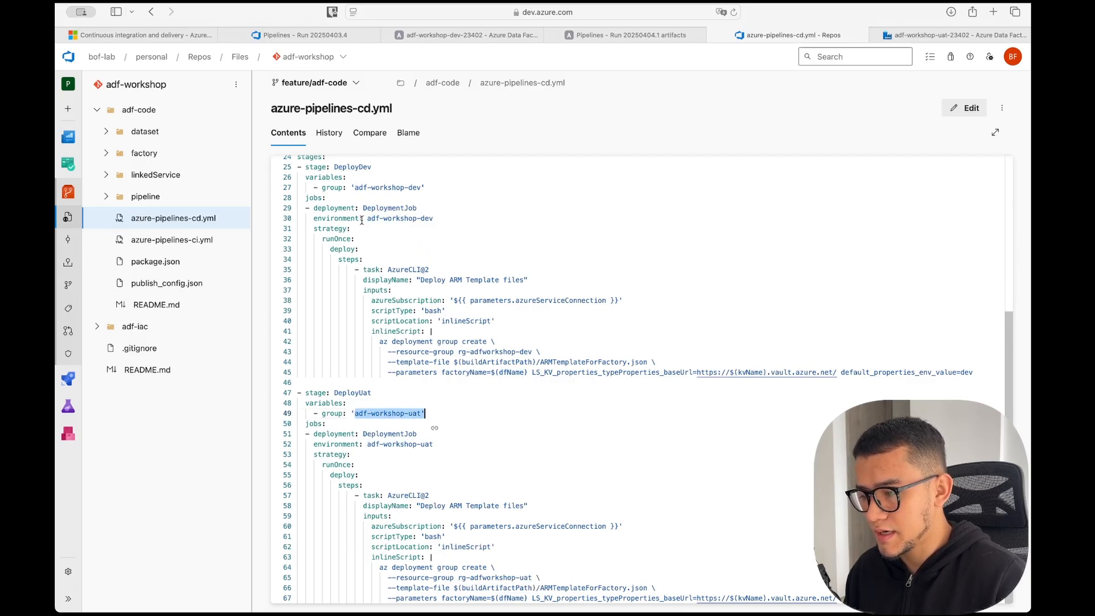
pyautogui.moveTo(367, 218); pyautogui.dragTo(493, 216)
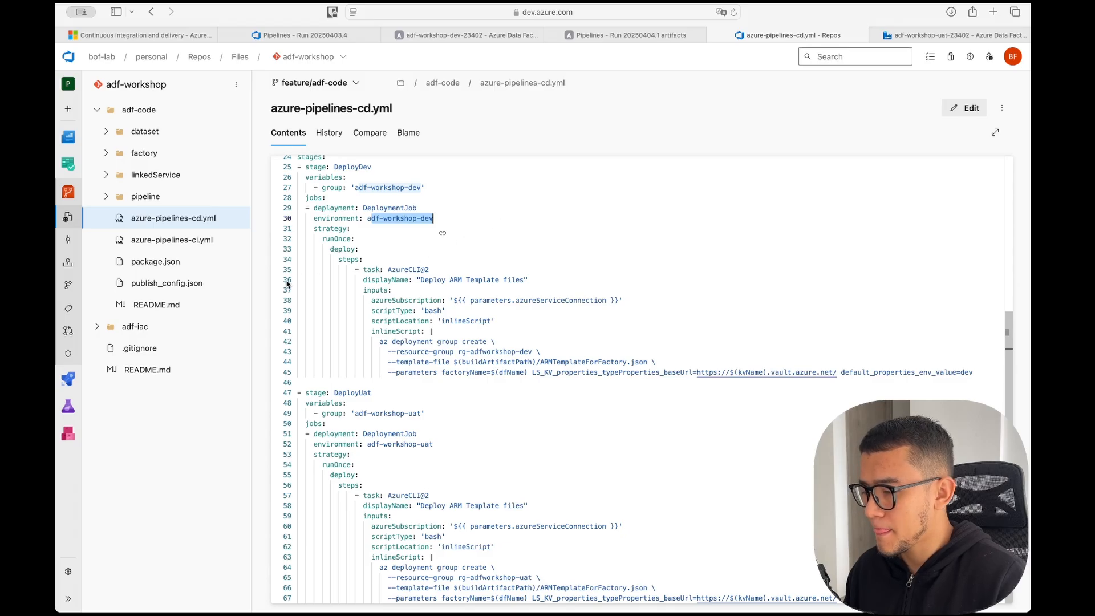
# Step: Open the adf-workshop-uat variable group in the Azure DevOps library and examine its variables
pyautogui.click(70, 378)
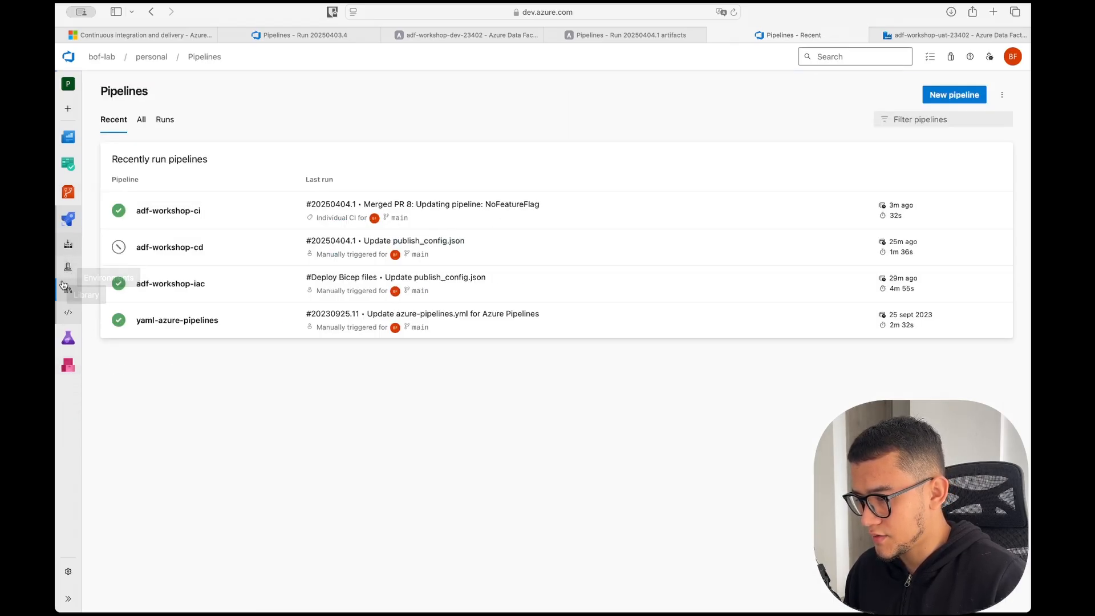
pyautogui.click(65, 287)
pyautogui.click(155, 171)
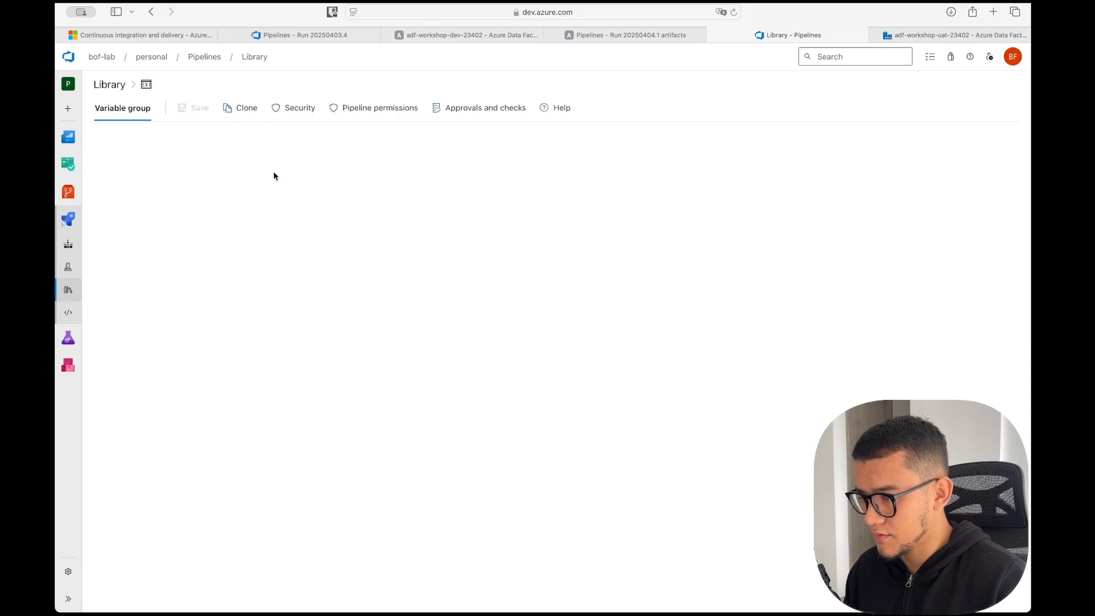
pyautogui.click(153, 12)
pyautogui.click(147, 191)
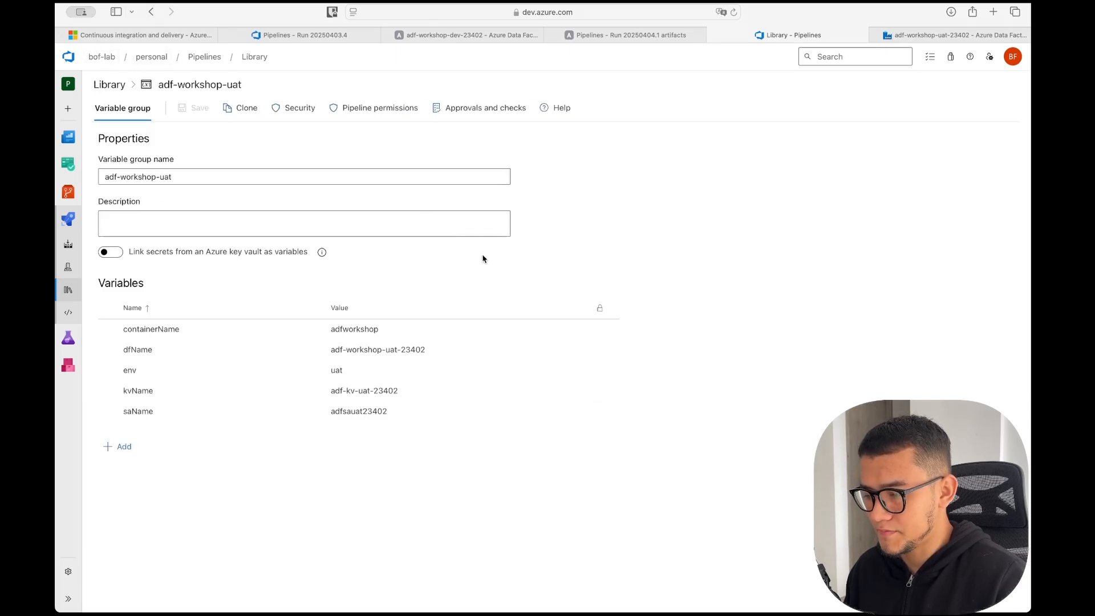
# Step: Set the adf-workshop-cd pipeline's processing of new run requests to Enabled
pyautogui.hotkey('ctrl', 'shift', 'Tab')
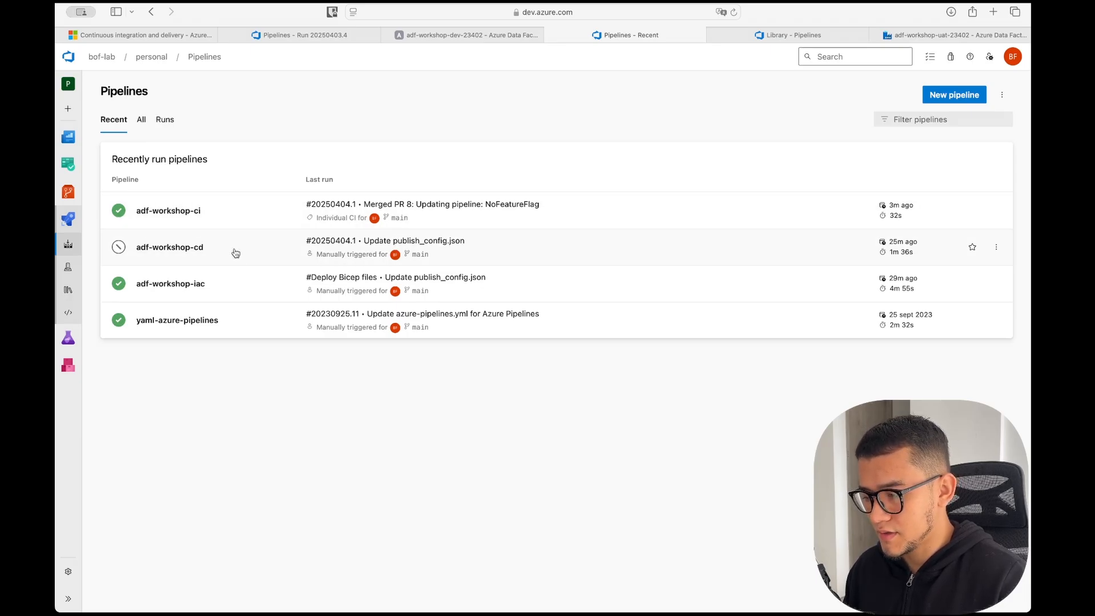
pyautogui.click(236, 253)
pyautogui.click(993, 94)
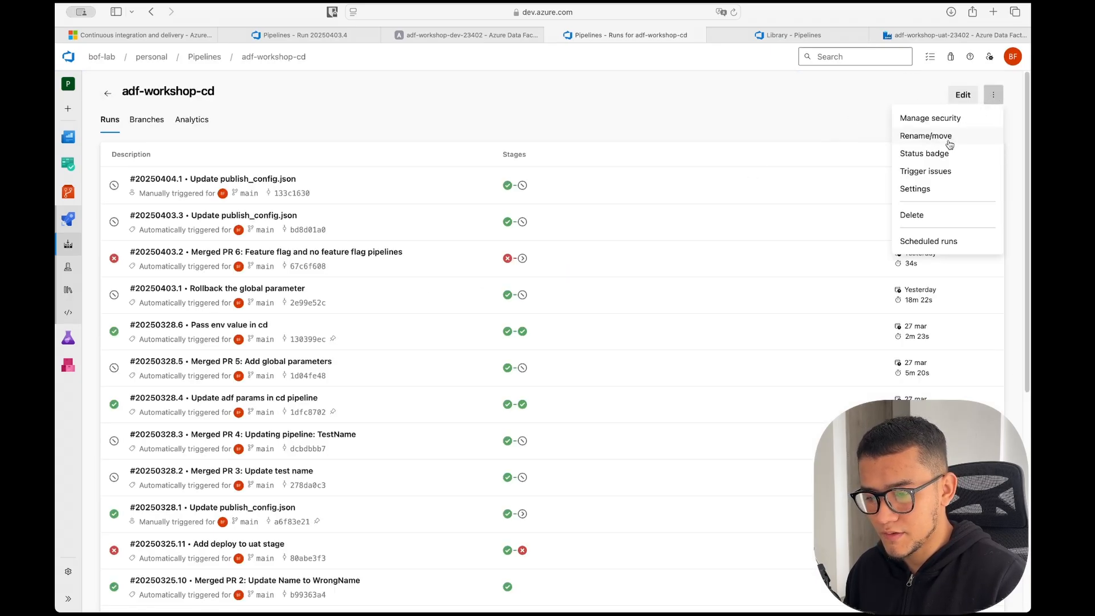
pyautogui.click(915, 189)
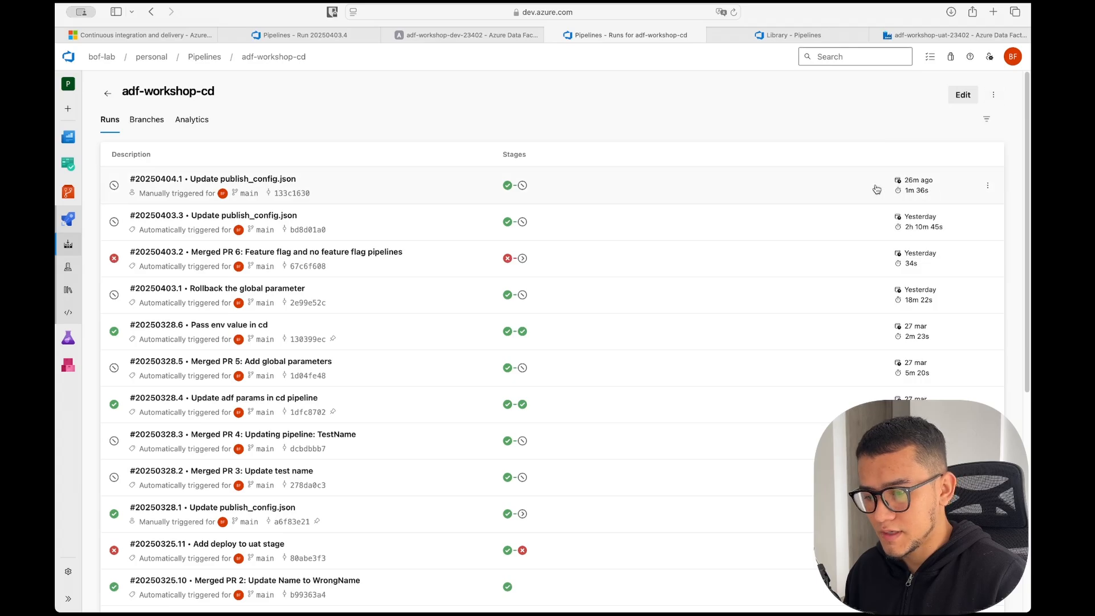
pyautogui.click(796, 117)
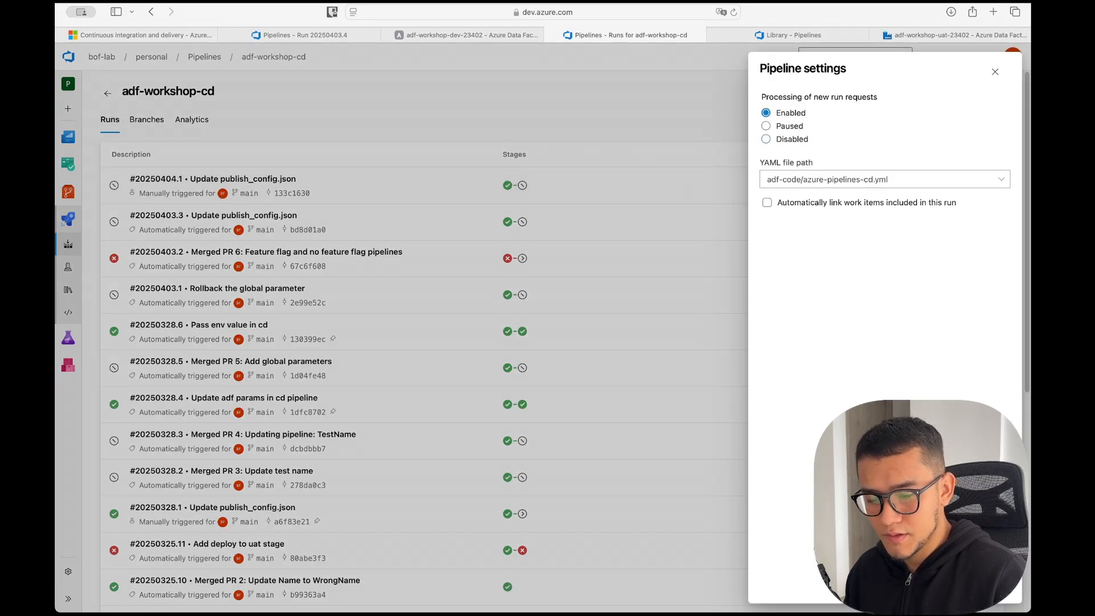
pyautogui.click(586, 299)
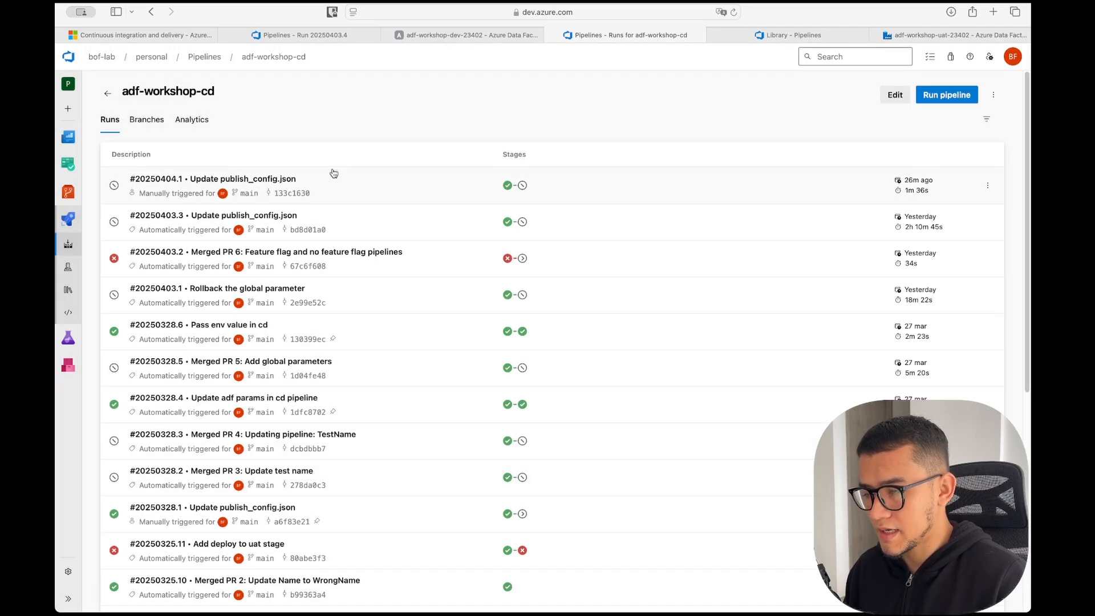
# Step: Switch the adf-workshop-dev-23402 data factory to the main branch
pyautogui.click(483, 35)
pyautogui.click(489, 232)
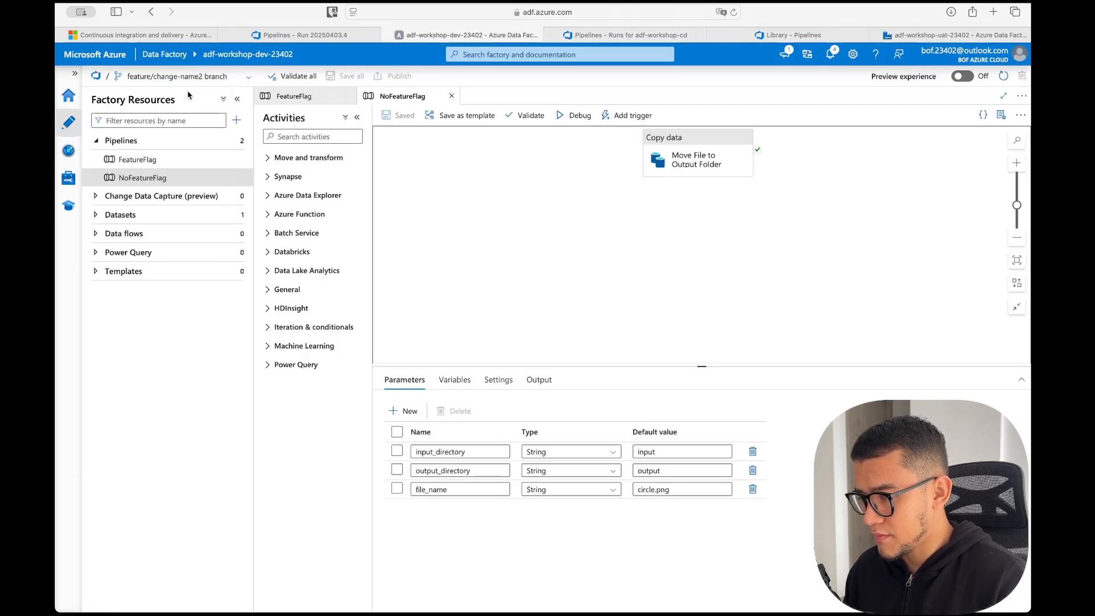
pyautogui.click(171, 75)
pyautogui.click(141, 113)
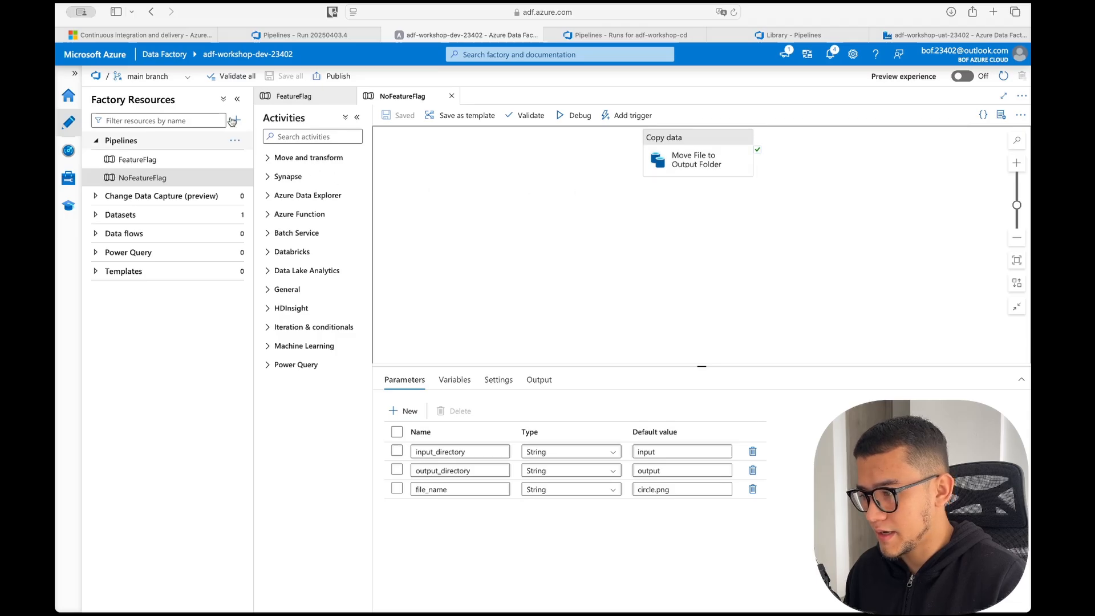
# Step: View the NoFeatureFlag pipeline's Copy data activity in live mode for comparison, and return to the main branch
pyautogui.click(153, 76)
pyautogui.click(156, 210)
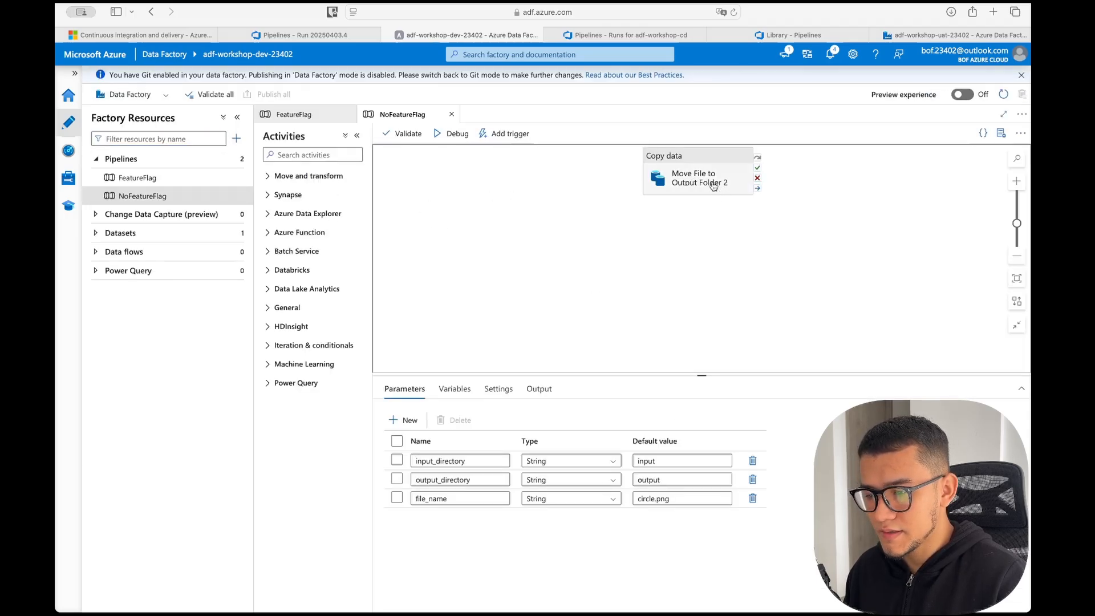
pyautogui.click(146, 94)
pyautogui.click(142, 110)
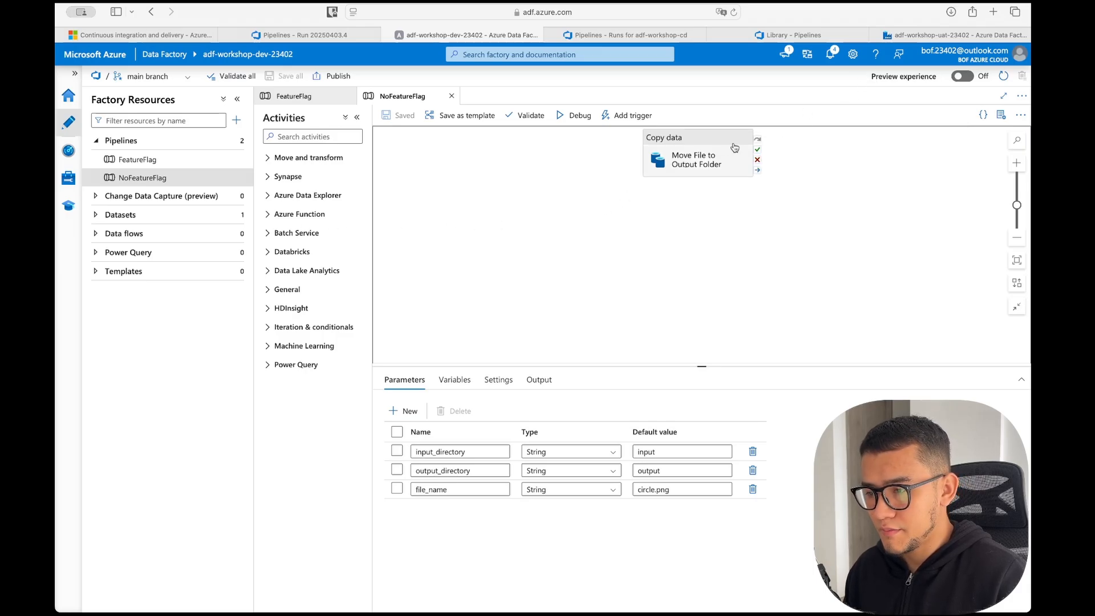
# Step: Check the adf-workshop-uat-23402 data factory's resources in its authoring view, and return to adf-workshop-ci run 20250403.4
pyautogui.press('super+9')
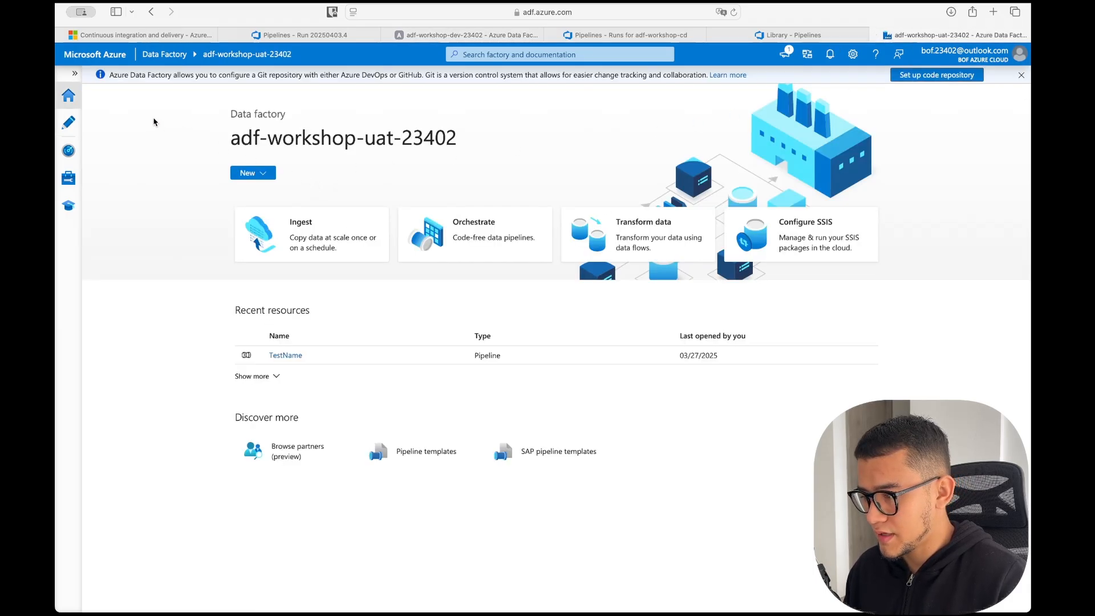
pyautogui.click(69, 122)
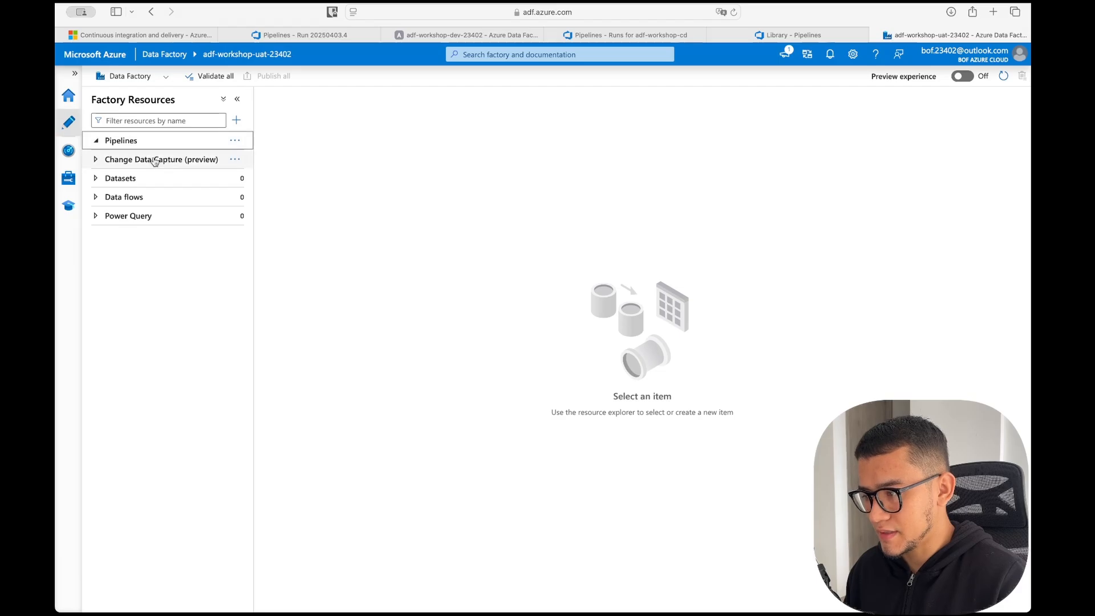
pyautogui.click(68, 150)
pyautogui.click(69, 122)
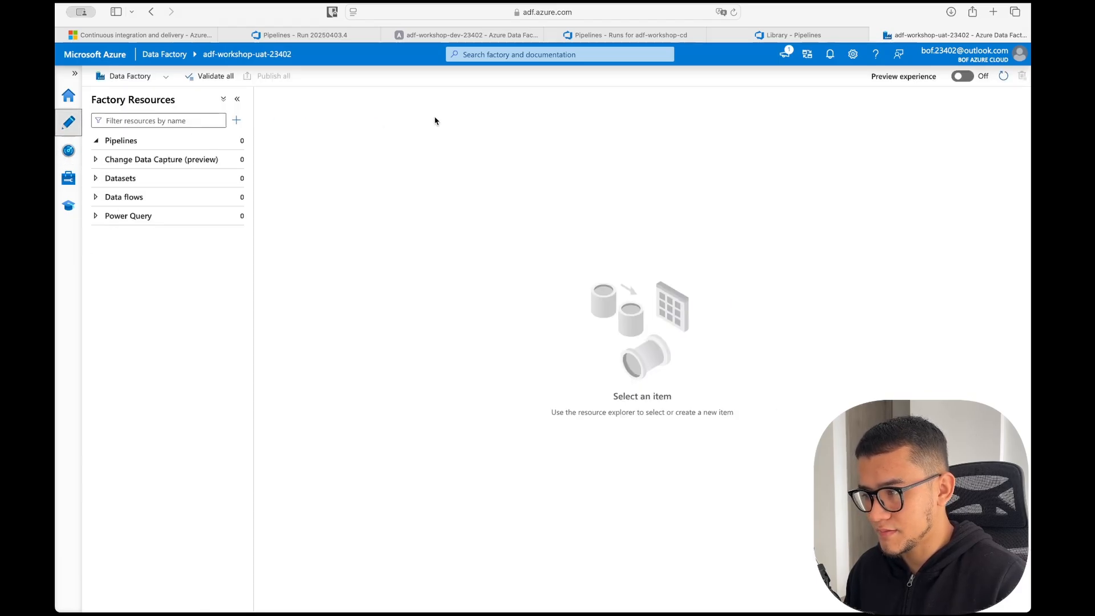
pyautogui.click(452, 35)
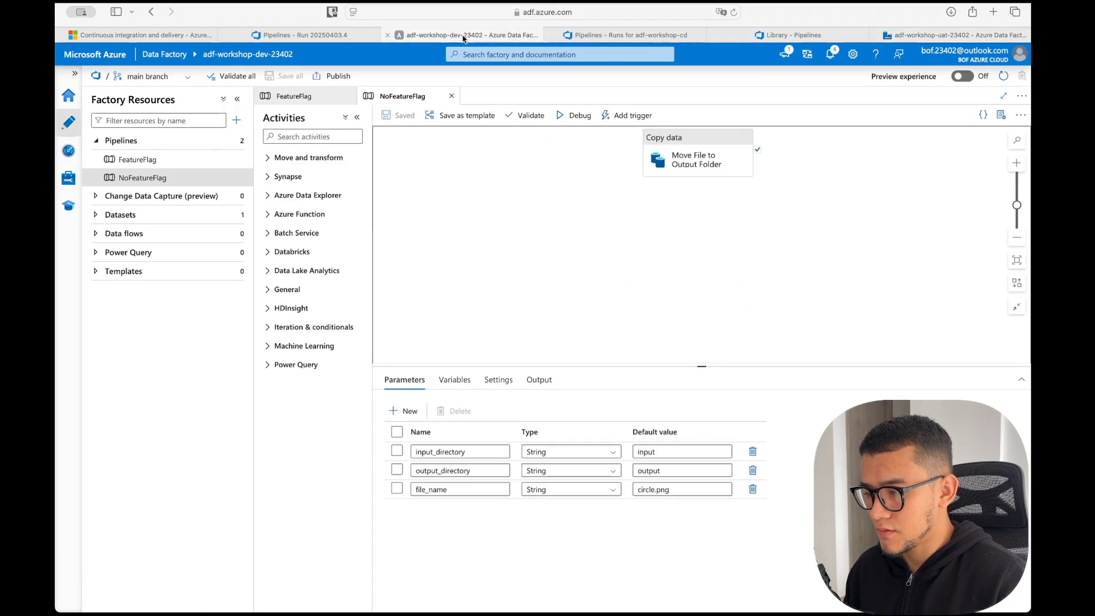
pyautogui.click(313, 36)
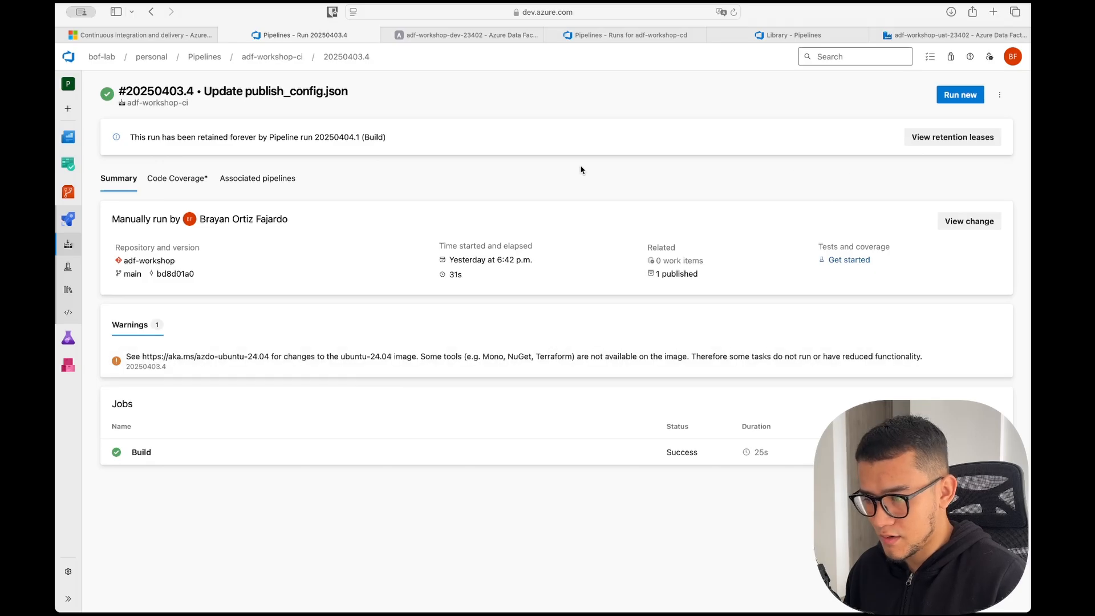
# Step: Run the adf-workshop-cd pipeline on the main branch with the azure-personal-lab service connection
pyautogui.click(282, 57)
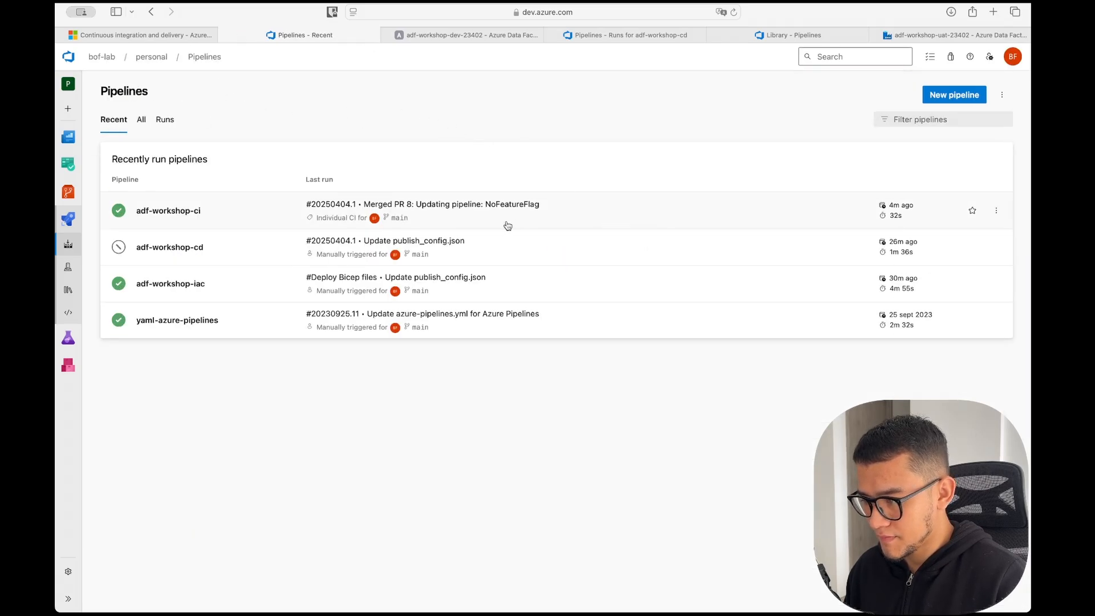
pyautogui.click(235, 255)
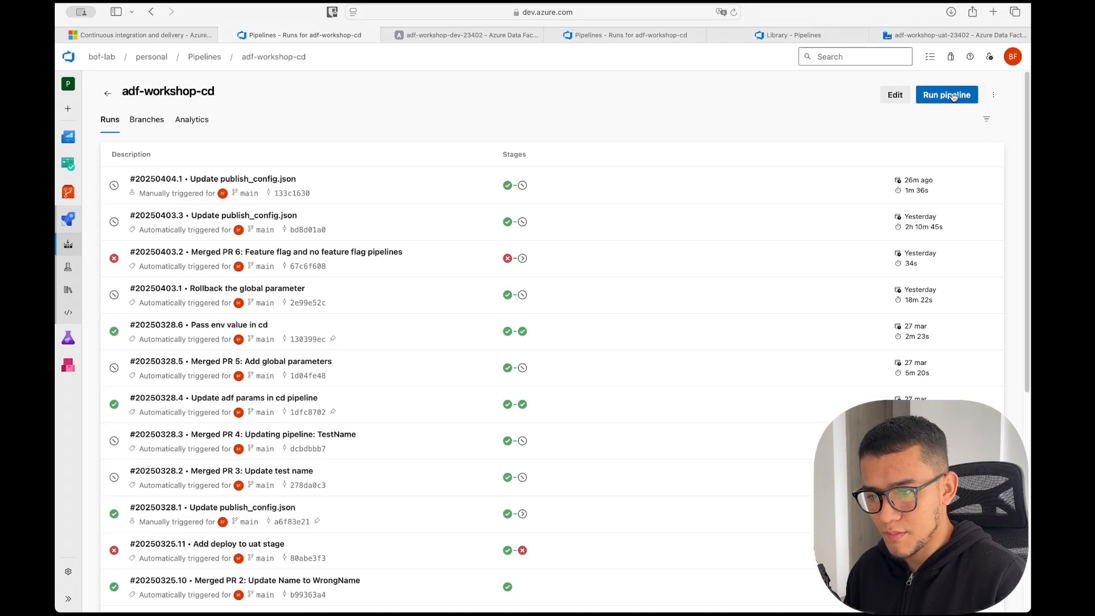
pyautogui.click(953, 97)
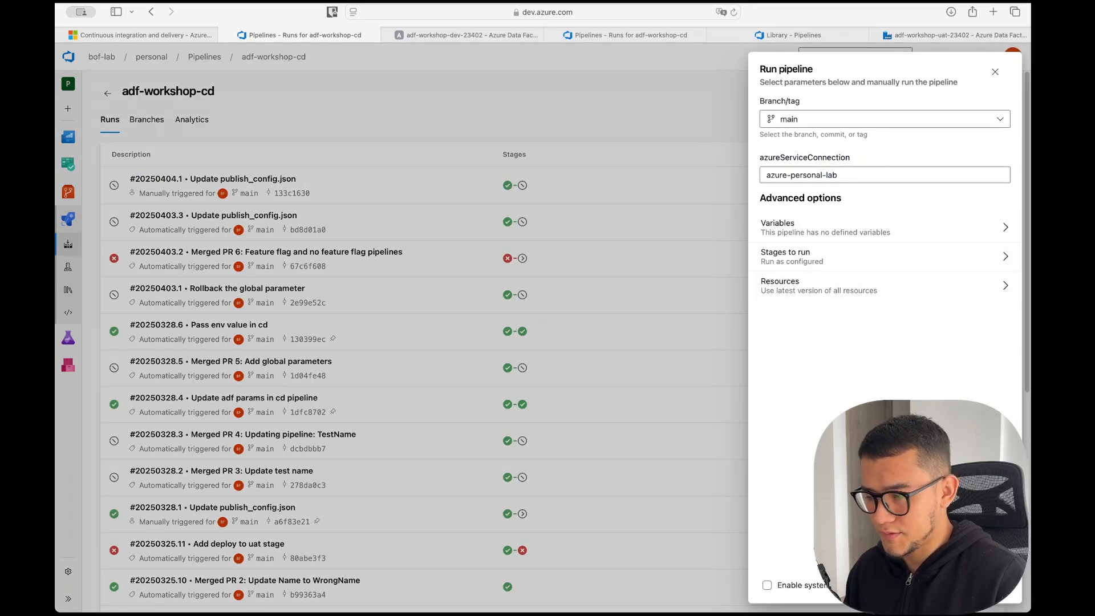
pyautogui.click(993, 585)
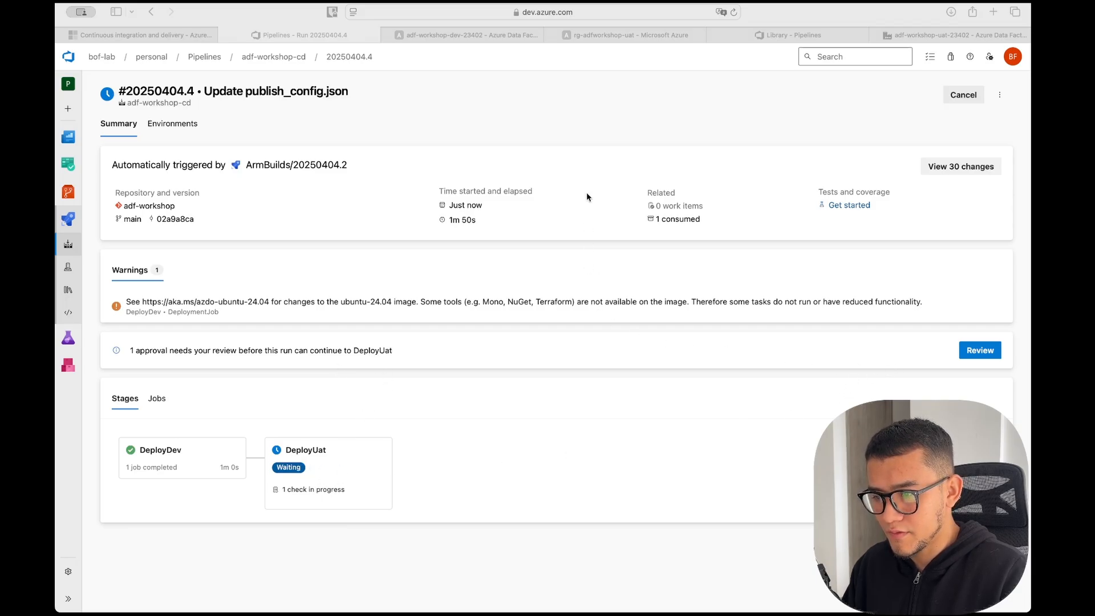
# Step: Reload adf-workshop-dev-23402 on the main branch to check NoFeatureFlag's Copy data activity, and view the adf-workshop-uat-23402 factory's resources
pyautogui.click(485, 34)
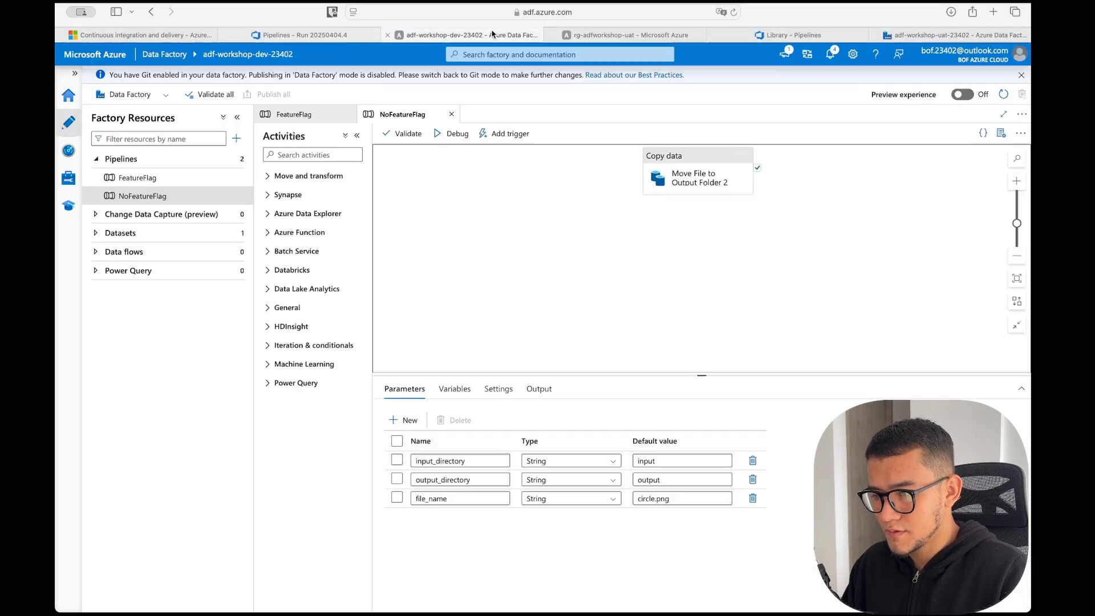
pyautogui.click(160, 96)
pyautogui.click(203, 363)
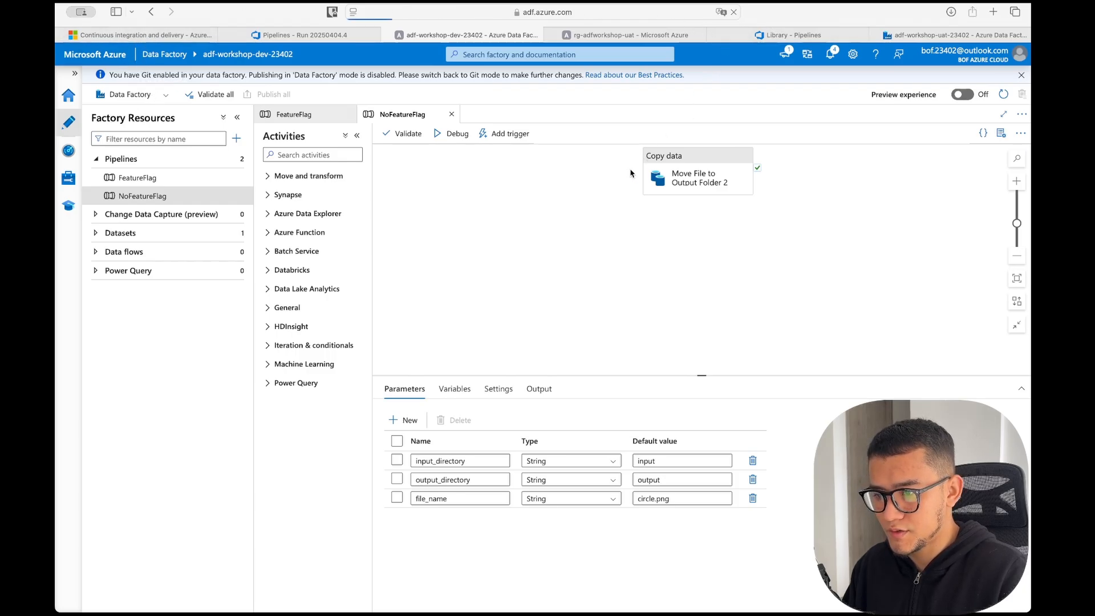
pyautogui.click(735, 13)
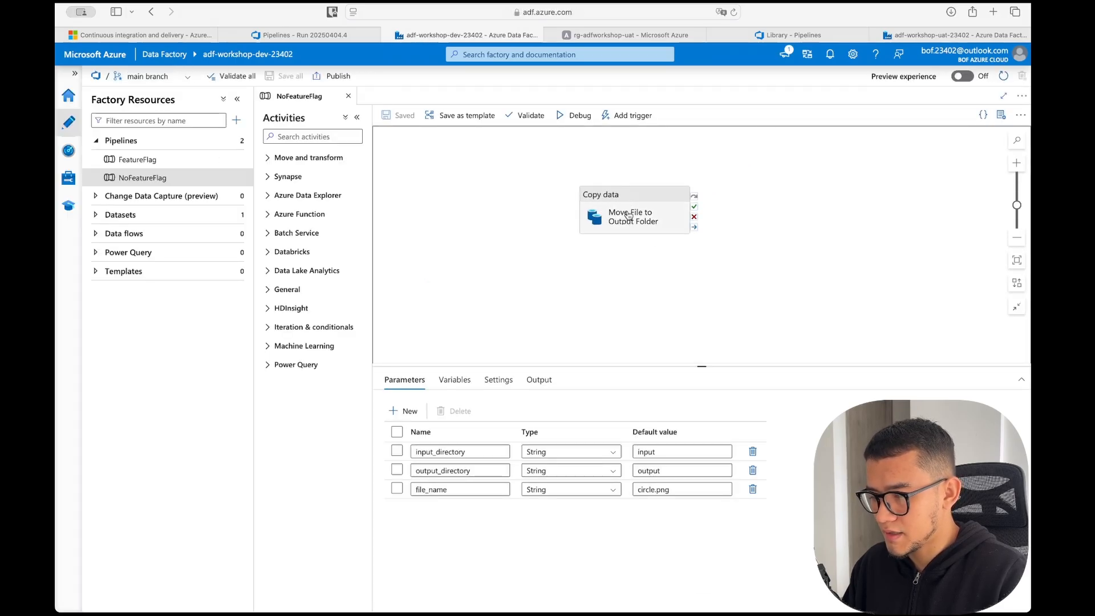
pyautogui.click(946, 34)
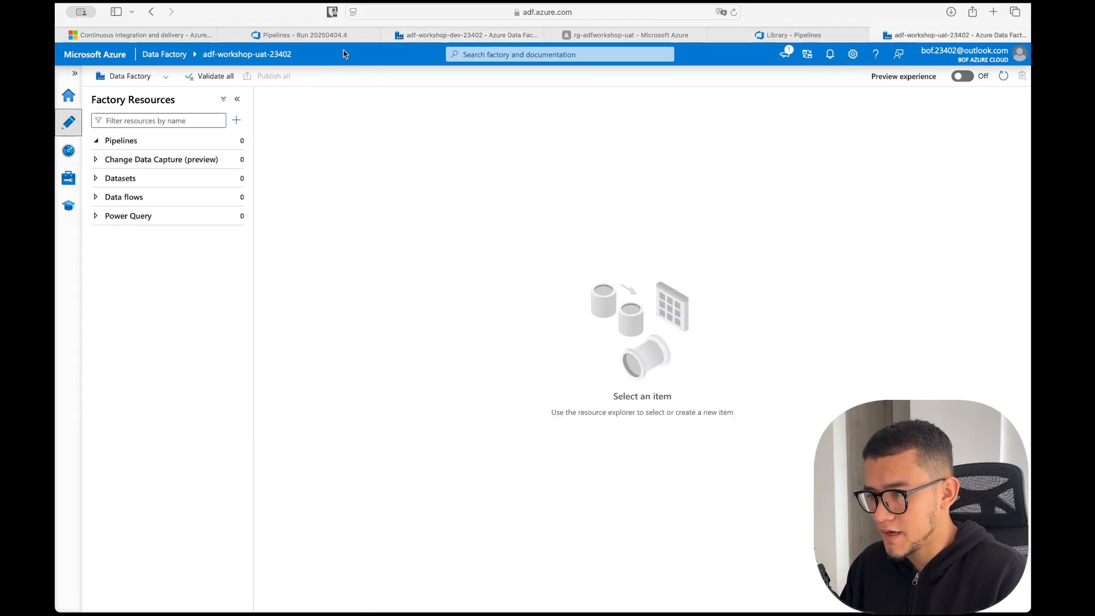
# Step: Approve the DeployUat stage of adf-workshop-cd run 20250404.4 and open its DeploymentJob log
pyautogui.click(308, 36)
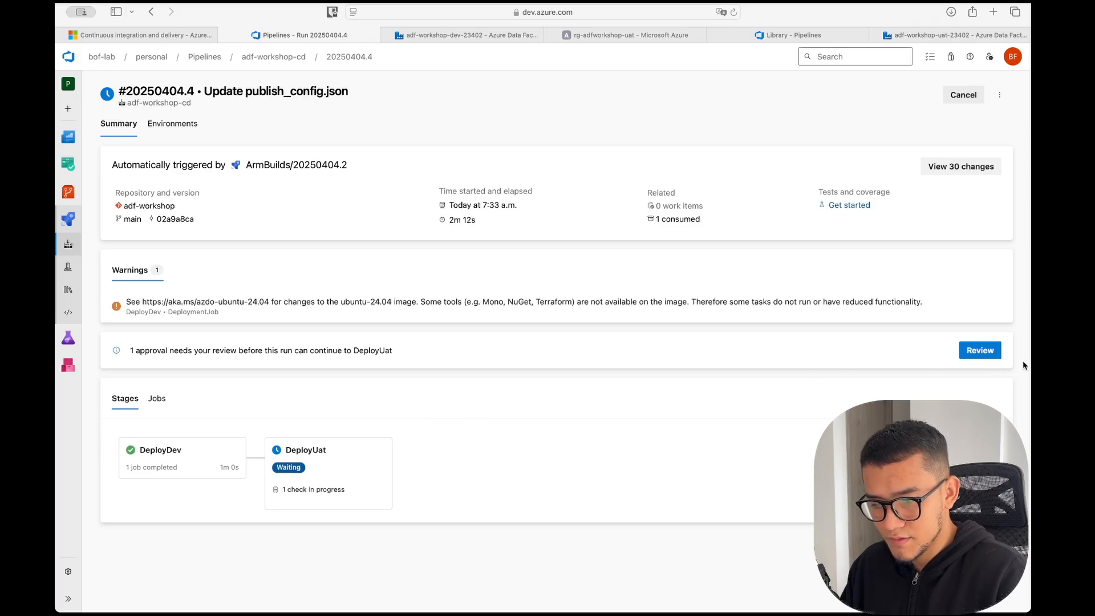
pyautogui.click(980, 350)
pyautogui.click(960, 160)
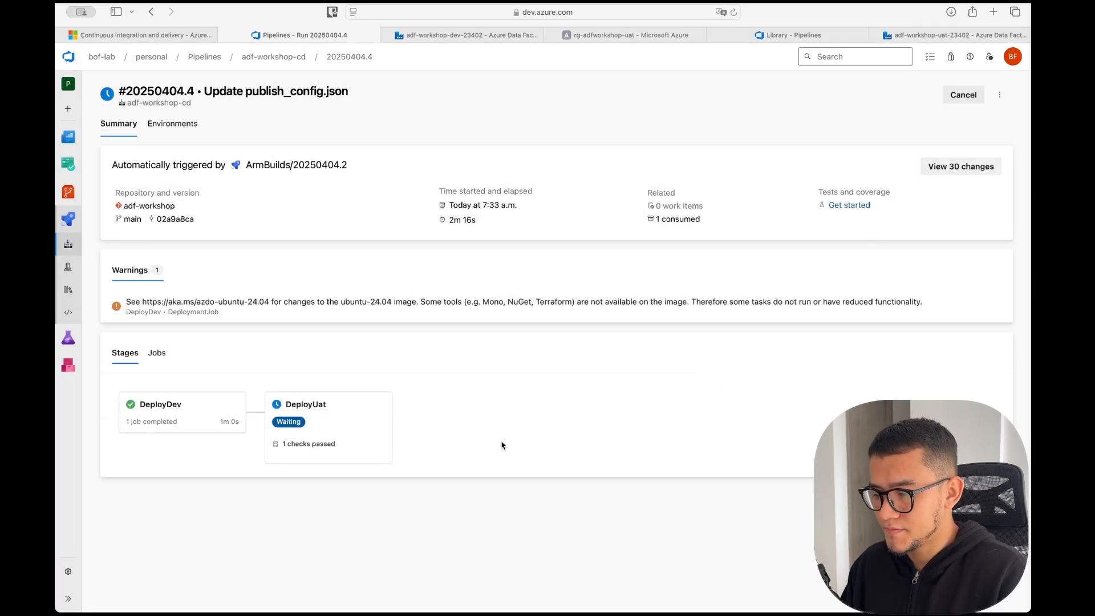
pyautogui.click(374, 393)
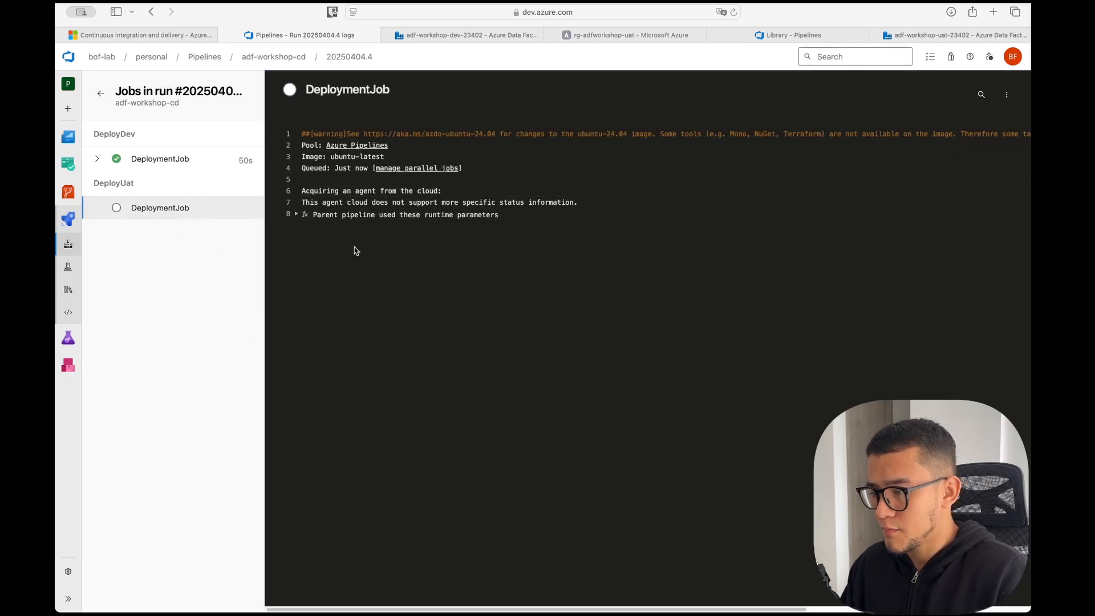
# Step: Open the containers of the saadfworkshopd storage account in the rg-adfworkshop-dev resource group
pyautogui.click(628, 35)
pyautogui.click(478, 52)
pyautogui.click(483, 34)
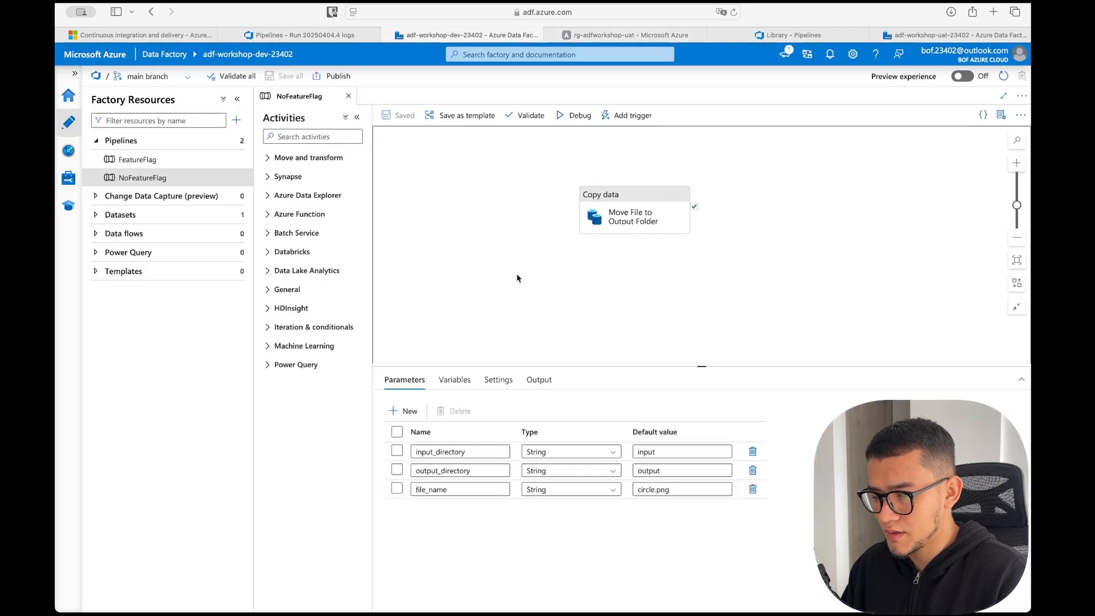
pyautogui.moveTo(589, 265); pyautogui.dragTo(559, 267)
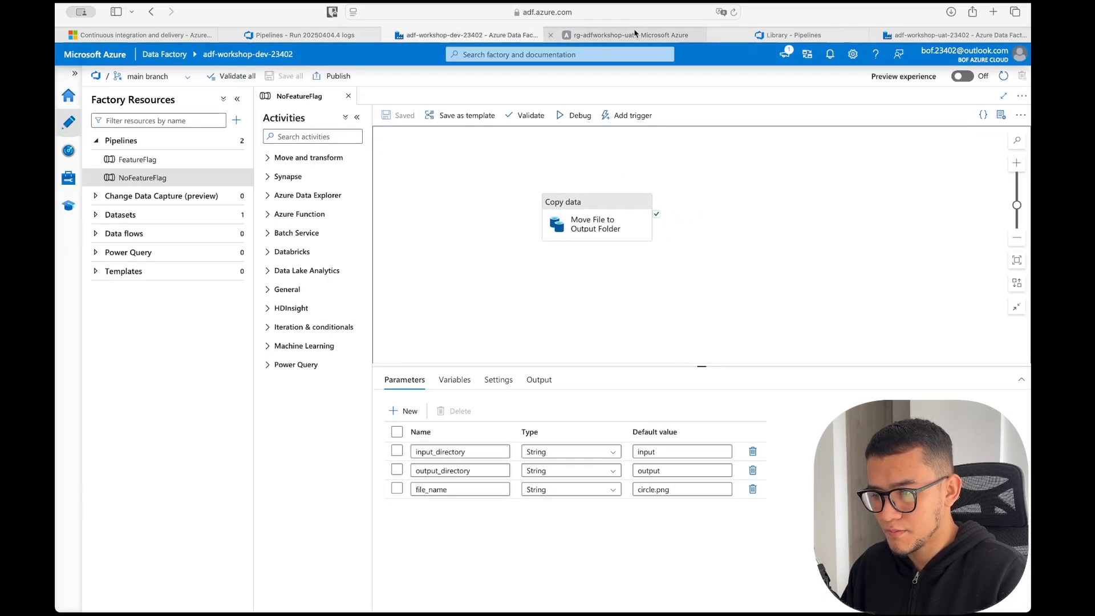
pyautogui.click(611, 35)
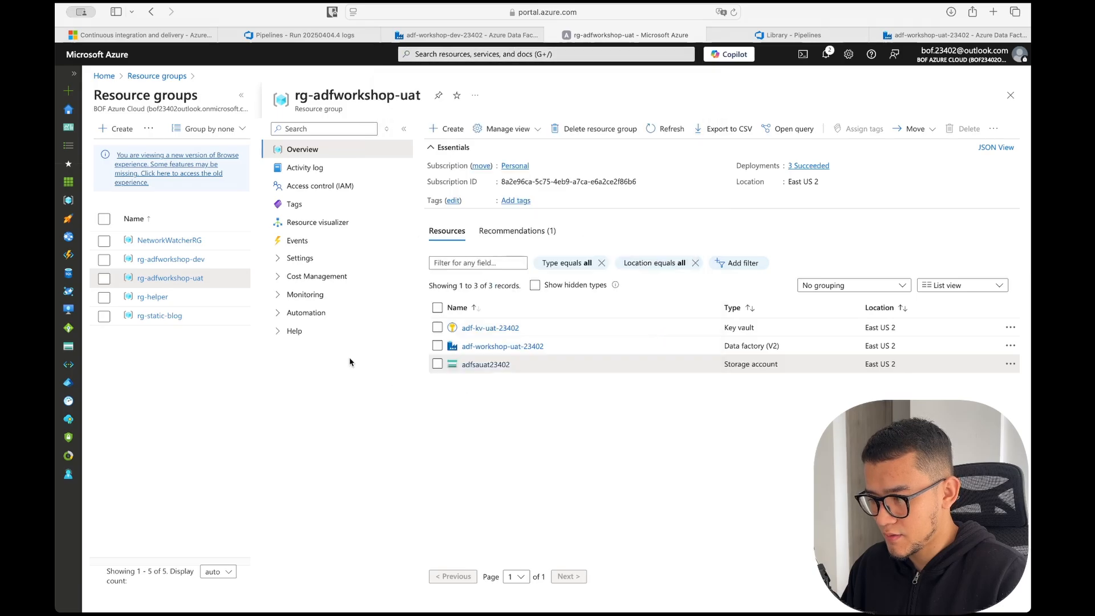
pyautogui.click(194, 260)
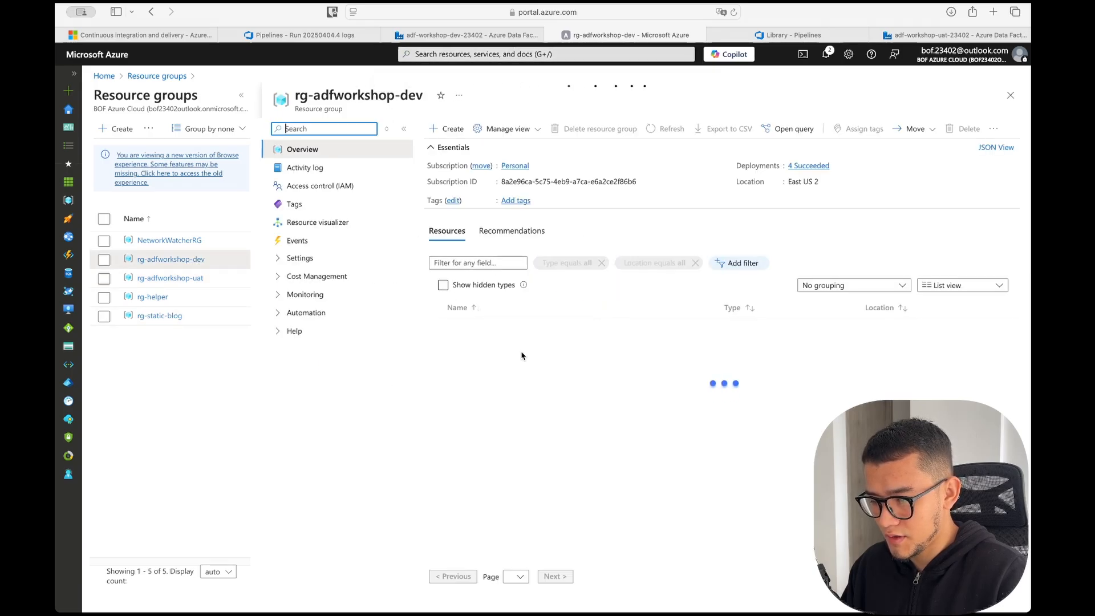
pyautogui.click(479, 365)
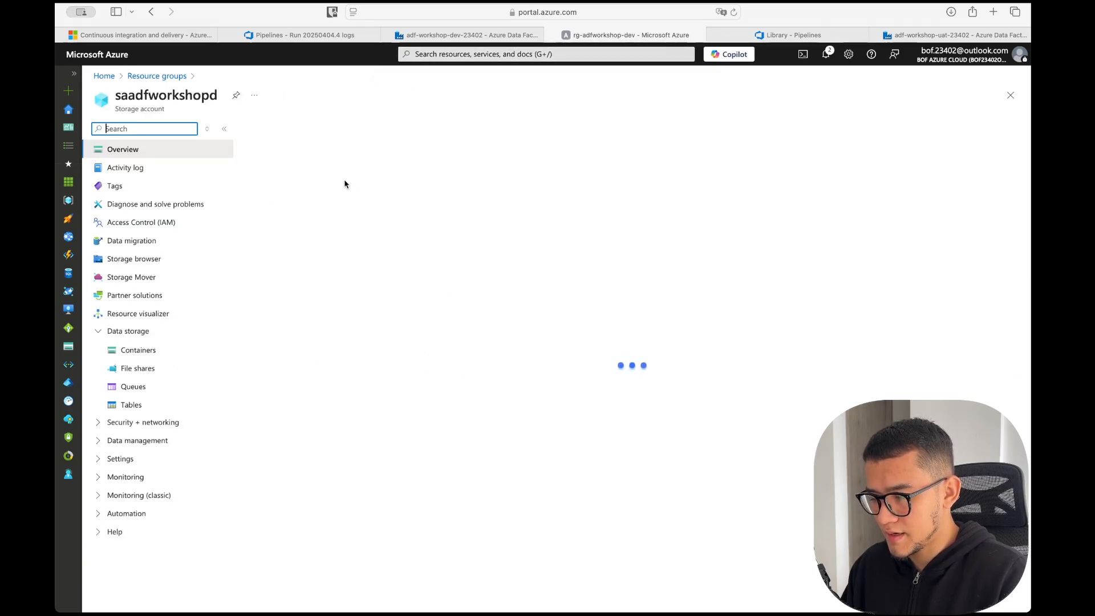
pyautogui.click(138, 350)
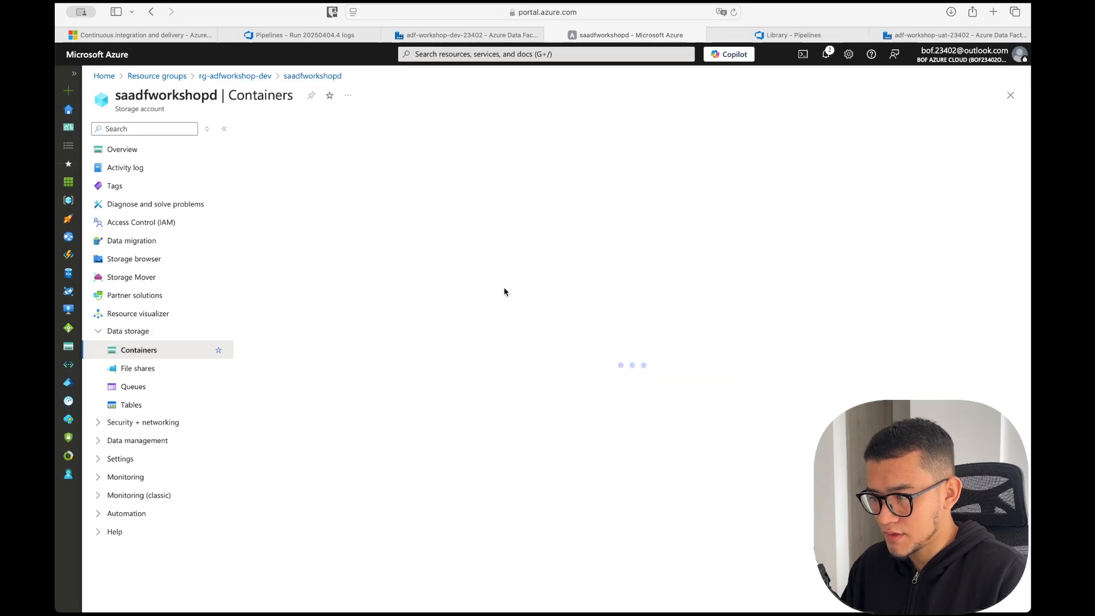
# Step: Check the files in the adfworkshop container's input folder, and return to the container's root
pyautogui.click(345, 207)
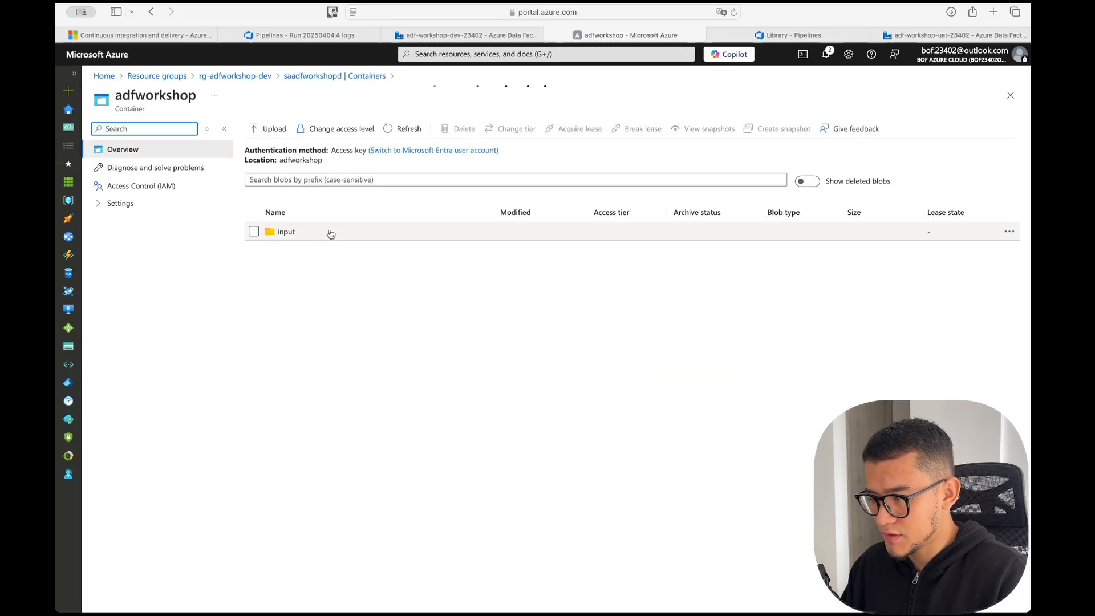
pyautogui.click(309, 239)
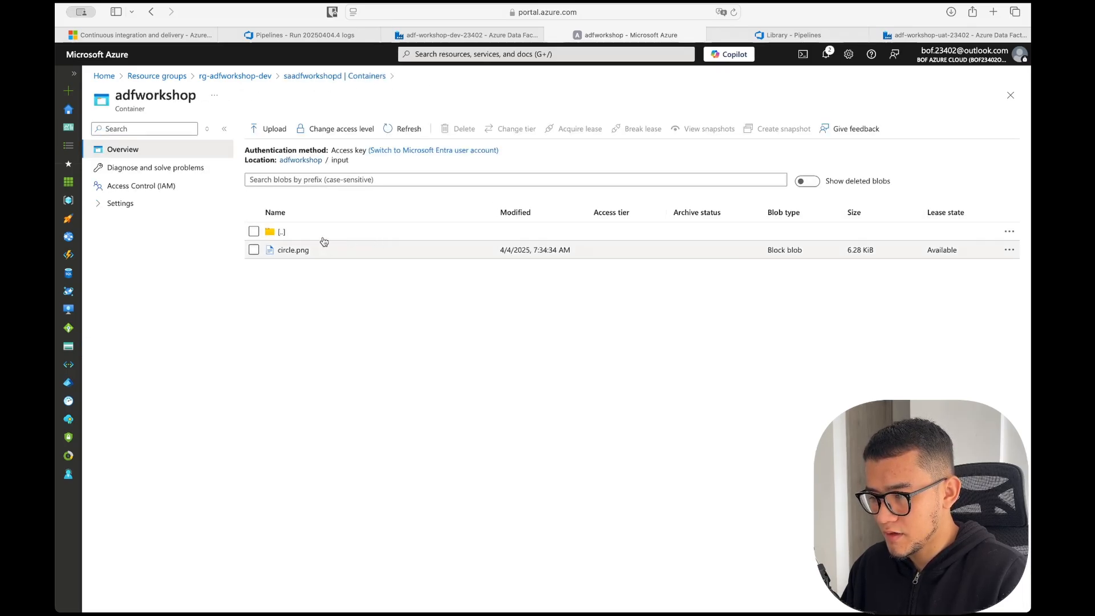
pyautogui.click(343, 77)
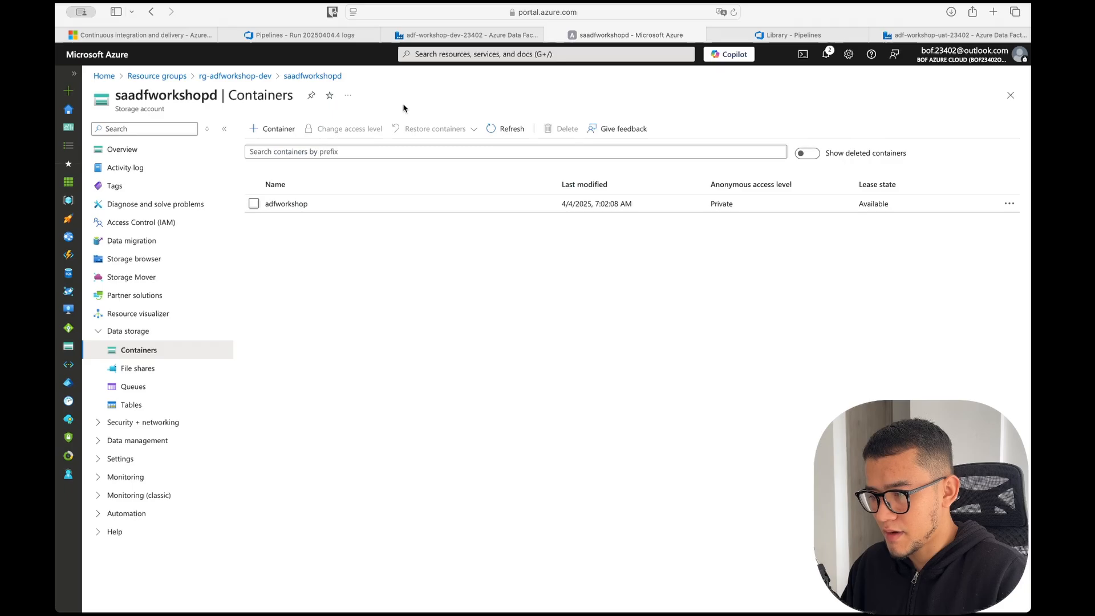
pyautogui.click(338, 202)
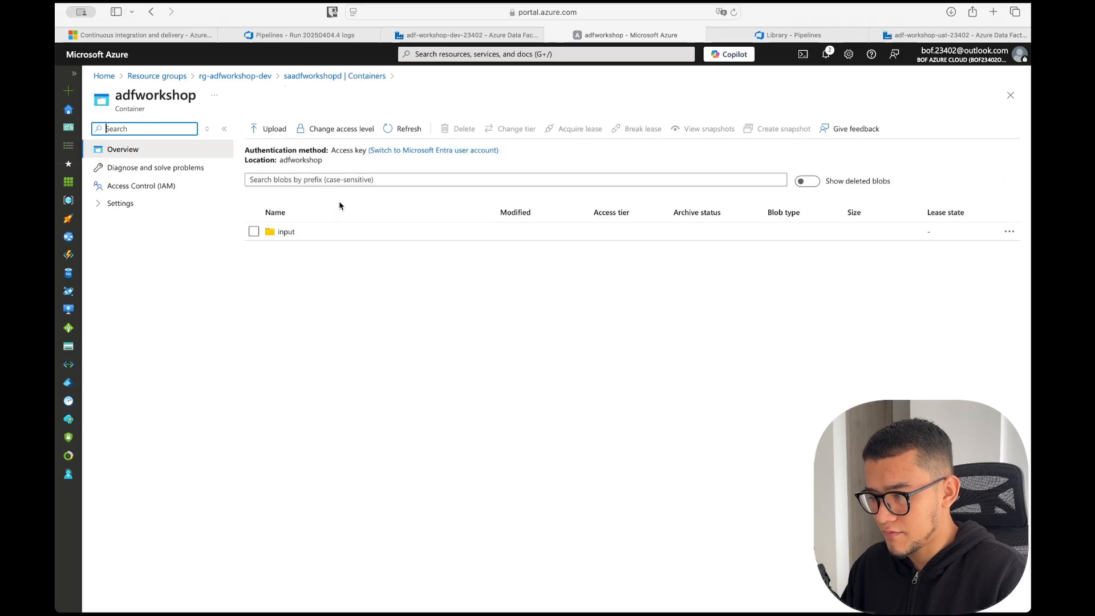
# Step: Switch the adf-workshop-dev-23402 data factory to live mode
pyautogui.click(465, 36)
pyautogui.click(171, 78)
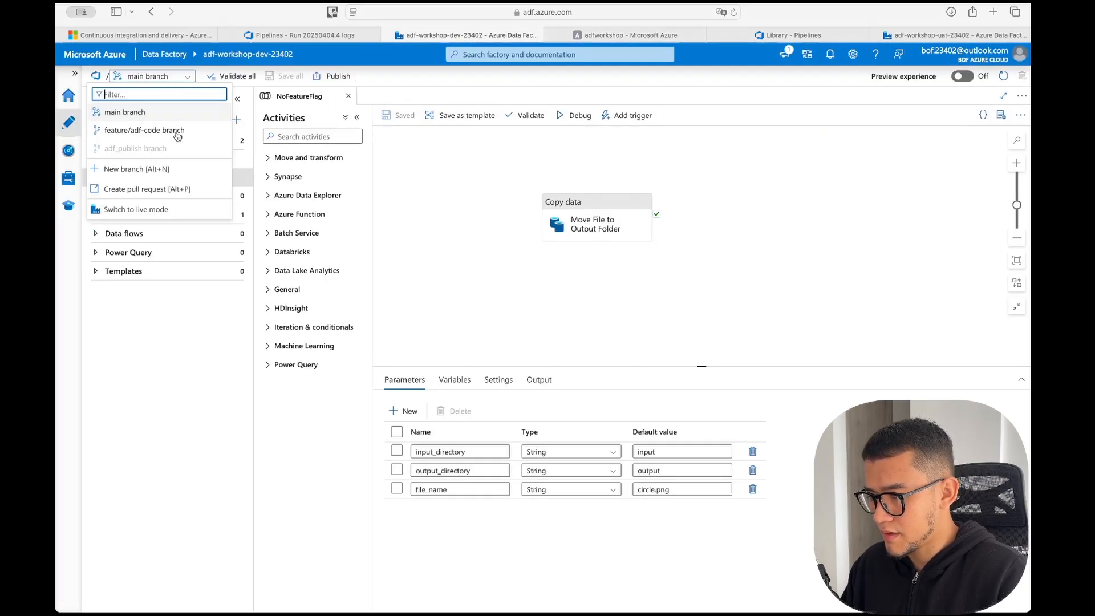
pyautogui.click(157, 210)
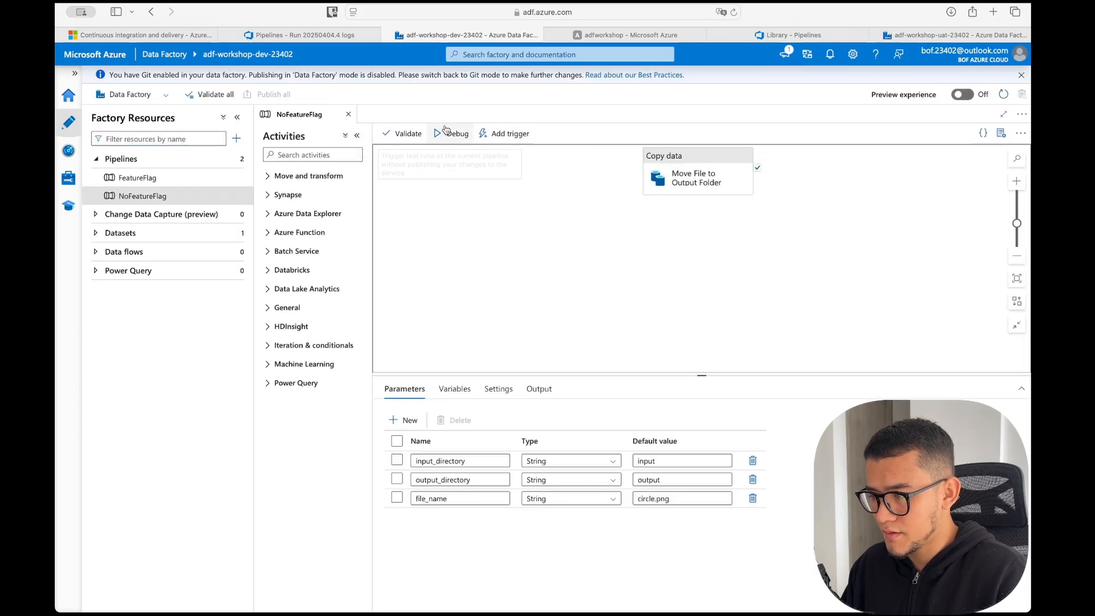
# Step: Trigger the NoFeatureFlag pipeline now with input_directory input, output_directory output and file_name circle.png
pyautogui.click(525, 134)
pyautogui.click(497, 153)
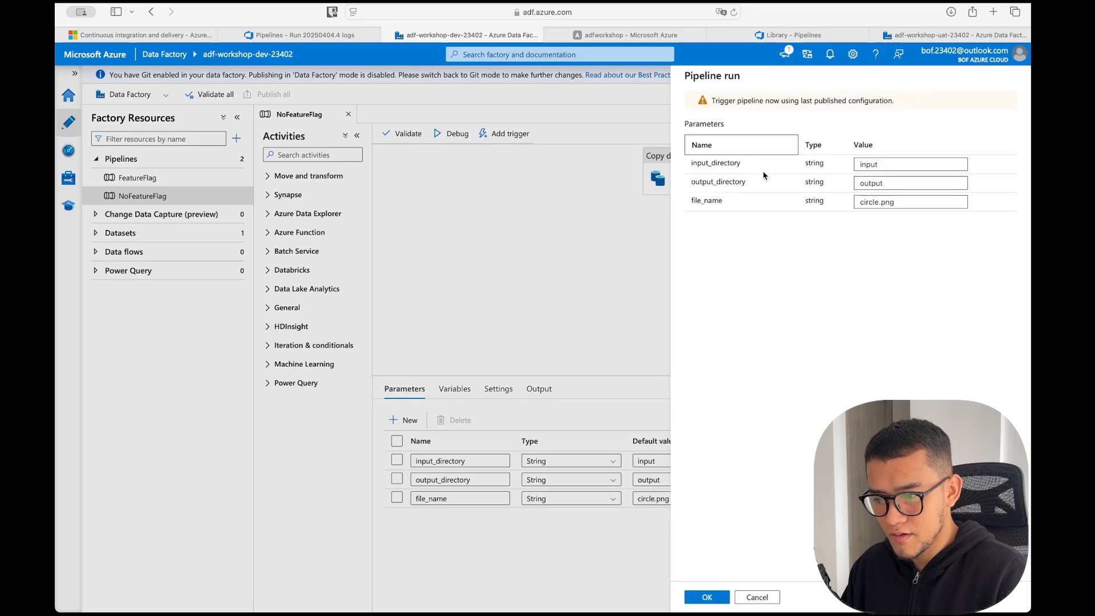
pyautogui.doubleClick(915, 164)
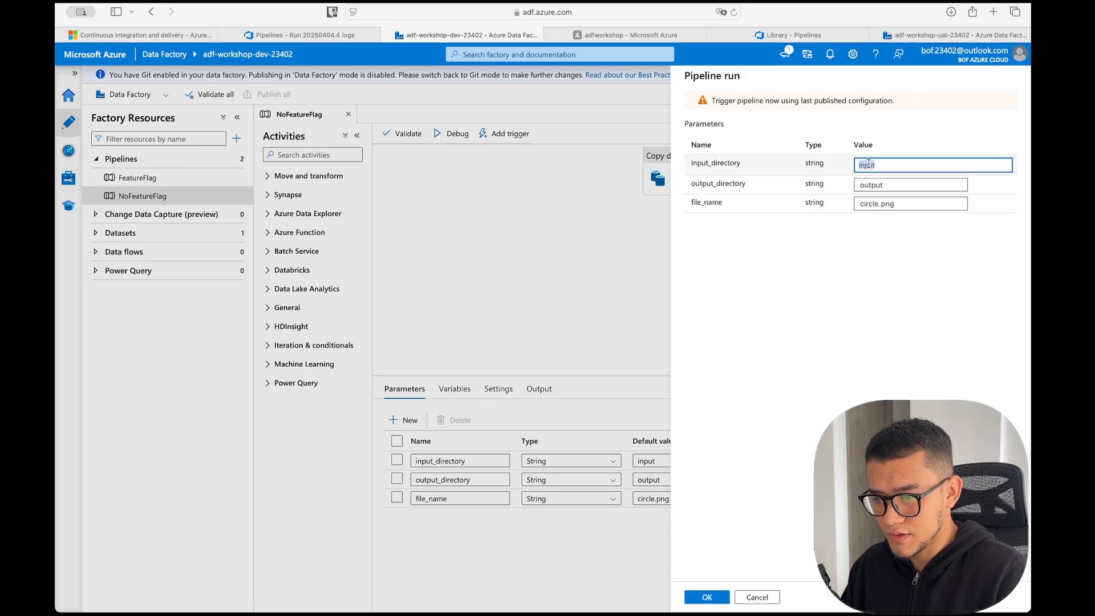
pyautogui.doubleClick(872, 204)
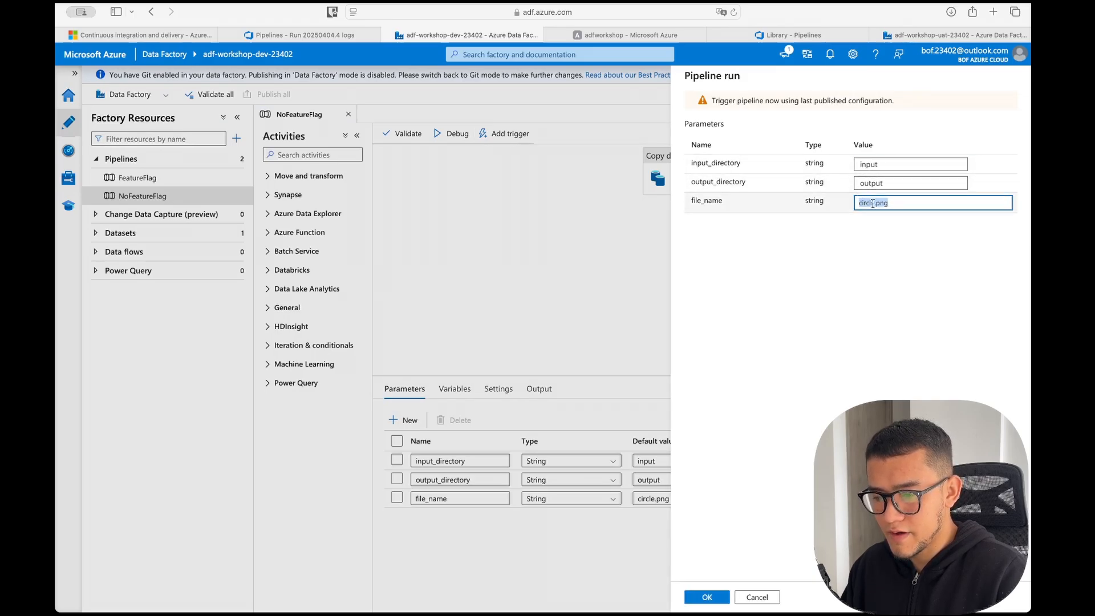
pyautogui.doubleClick(872, 178)
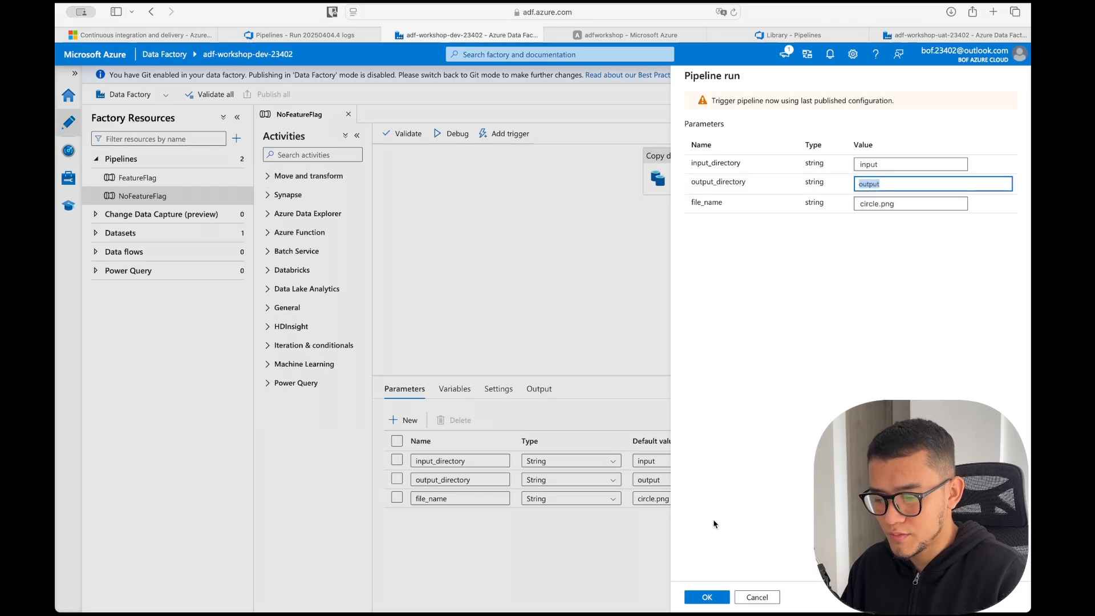
pyautogui.click(707, 597)
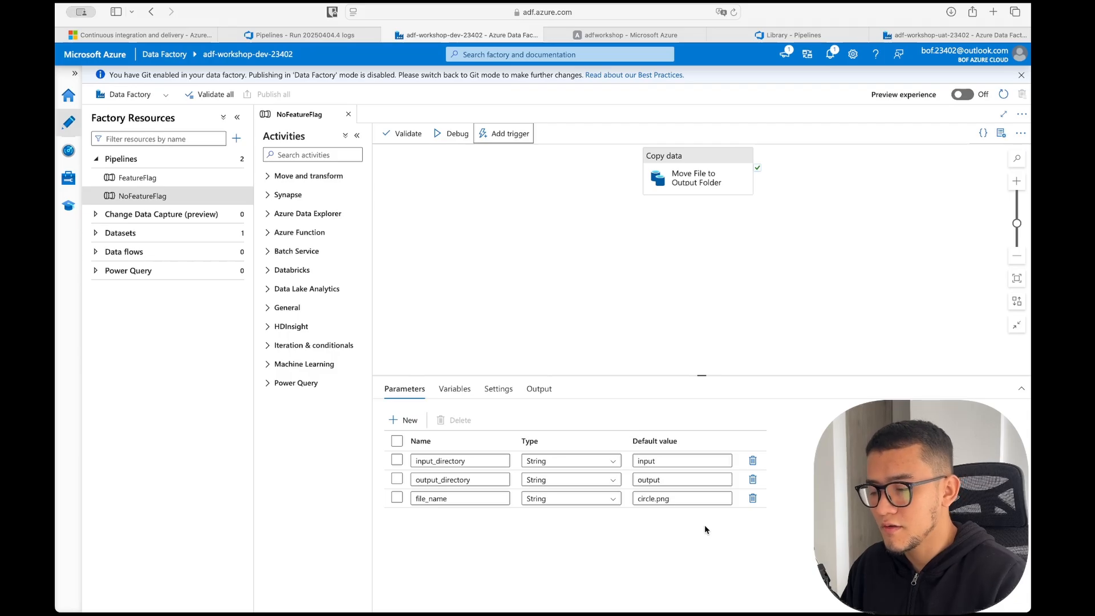
# Step: Check the DeployUat job's steps in run 20250404.4, and list the pipelines in the reloaded adf-workshop-uat-23402 data factory
pyautogui.click(321, 35)
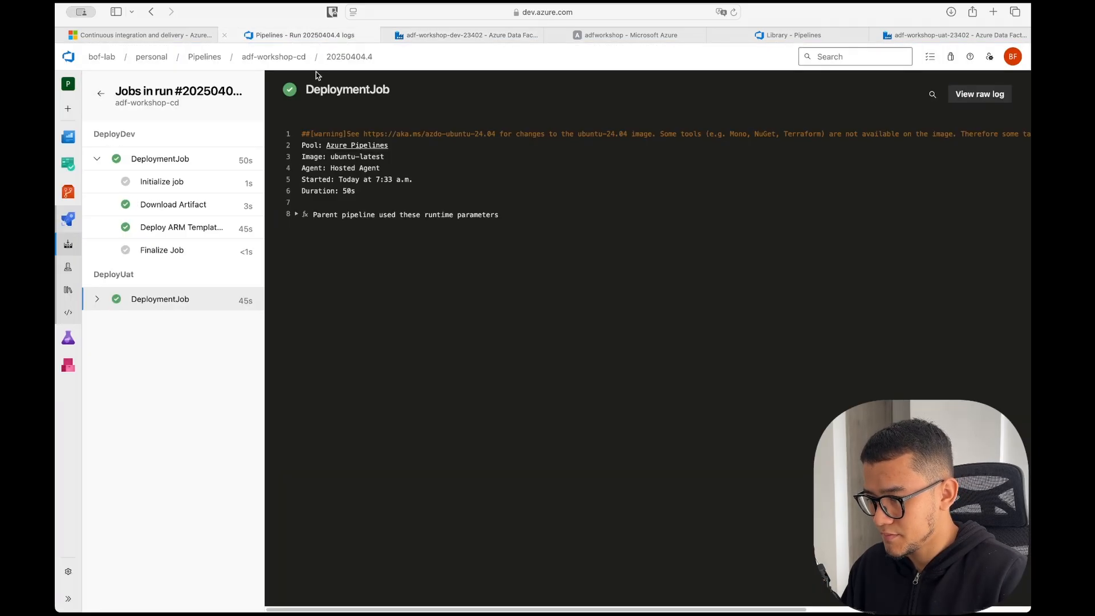
pyautogui.click(94, 302)
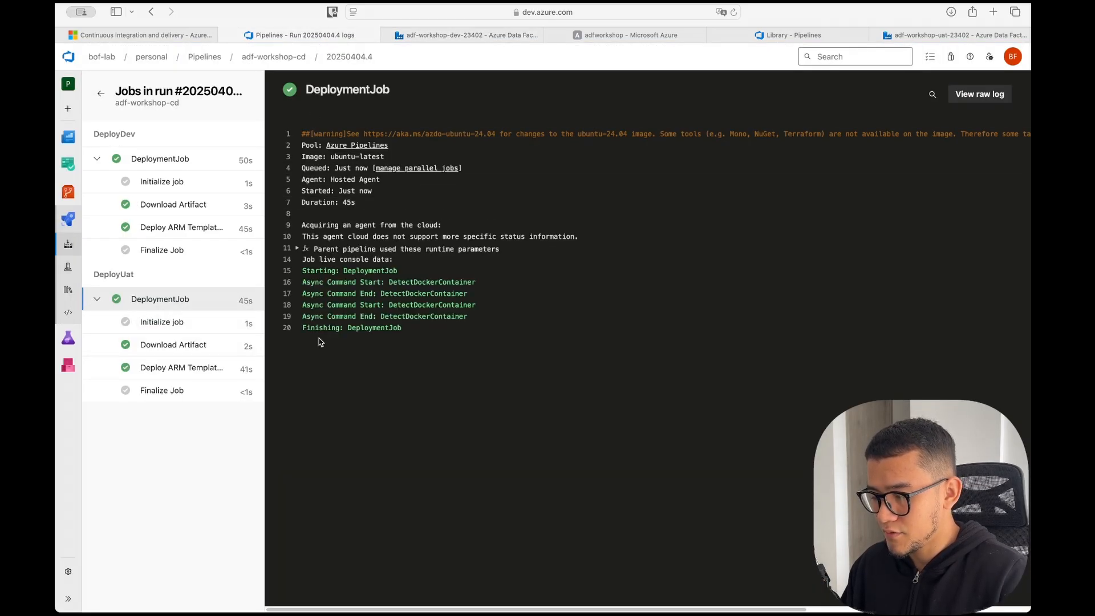
pyautogui.click(935, 35)
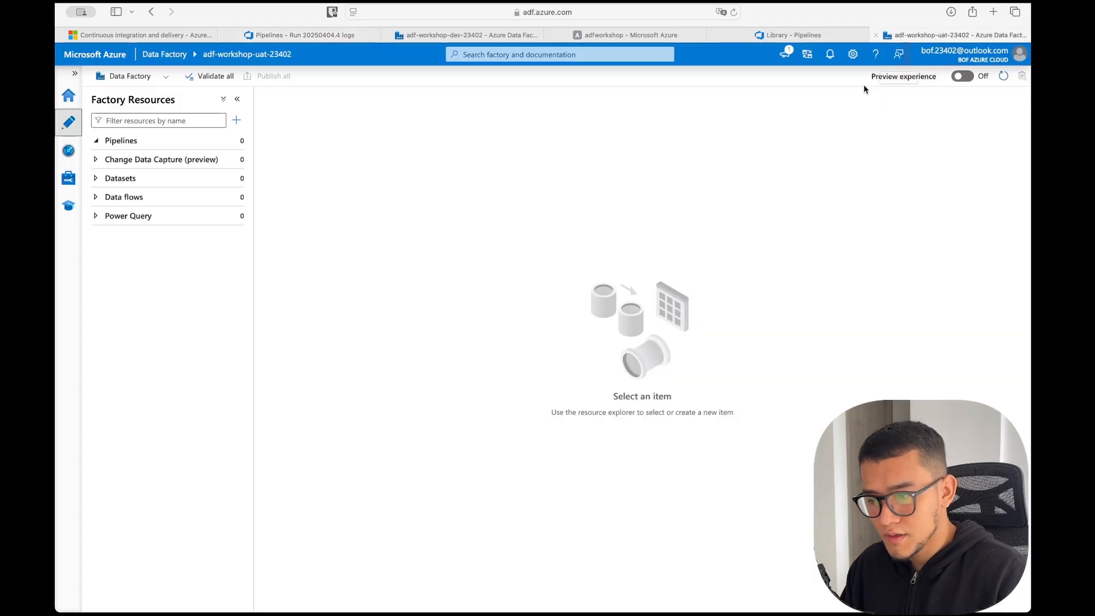
pyautogui.click(734, 12)
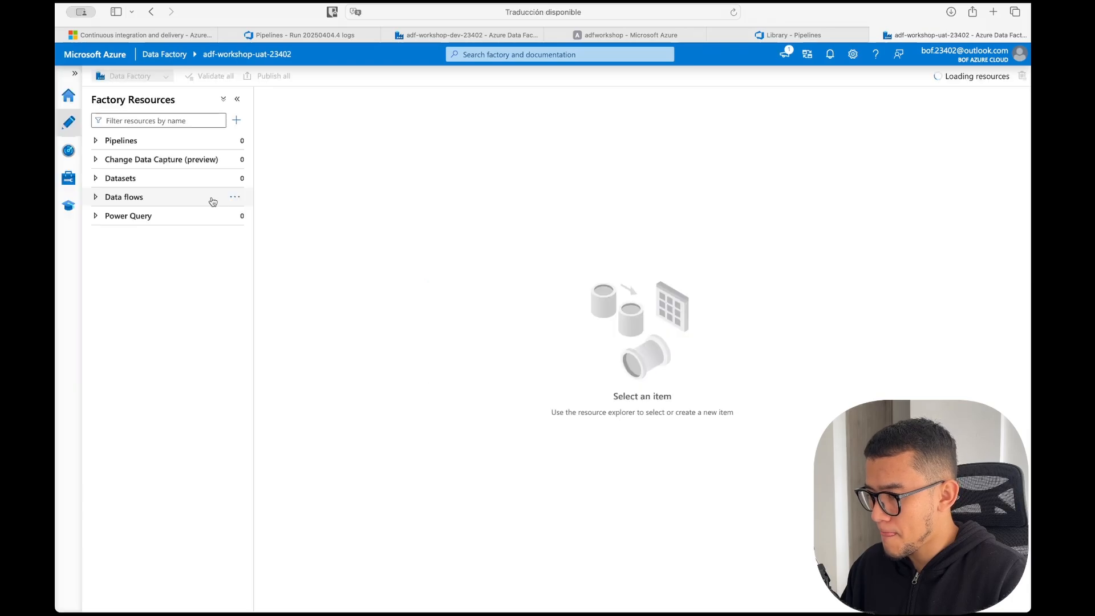
pyautogui.click(118, 141)
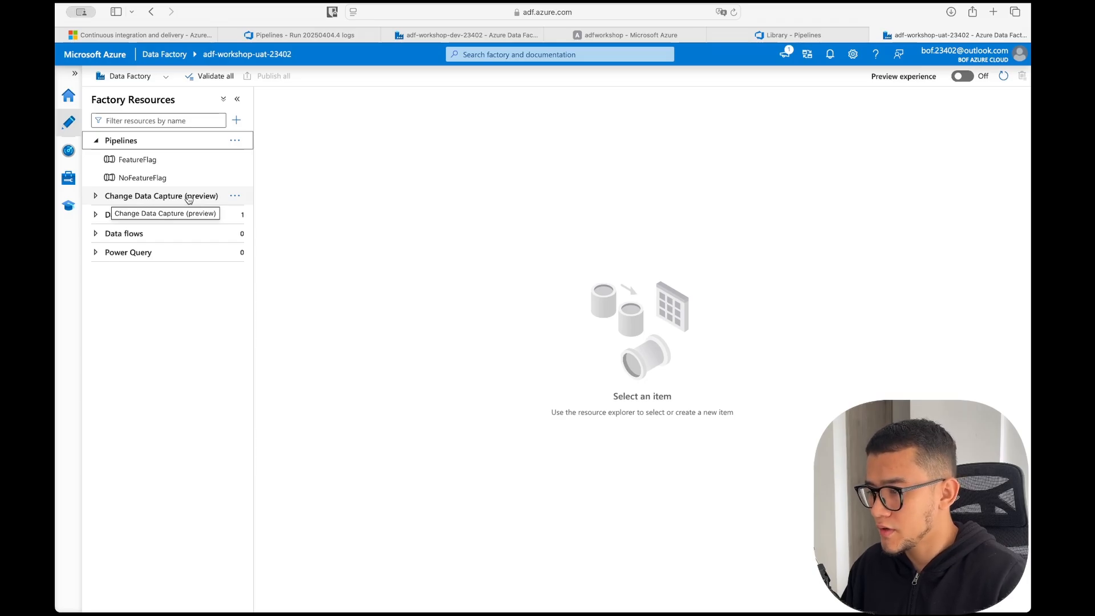
# Step: View the linked services of the adf-workshop-uat-23402 data factory
pyautogui.click(68, 151)
pyautogui.click(70, 123)
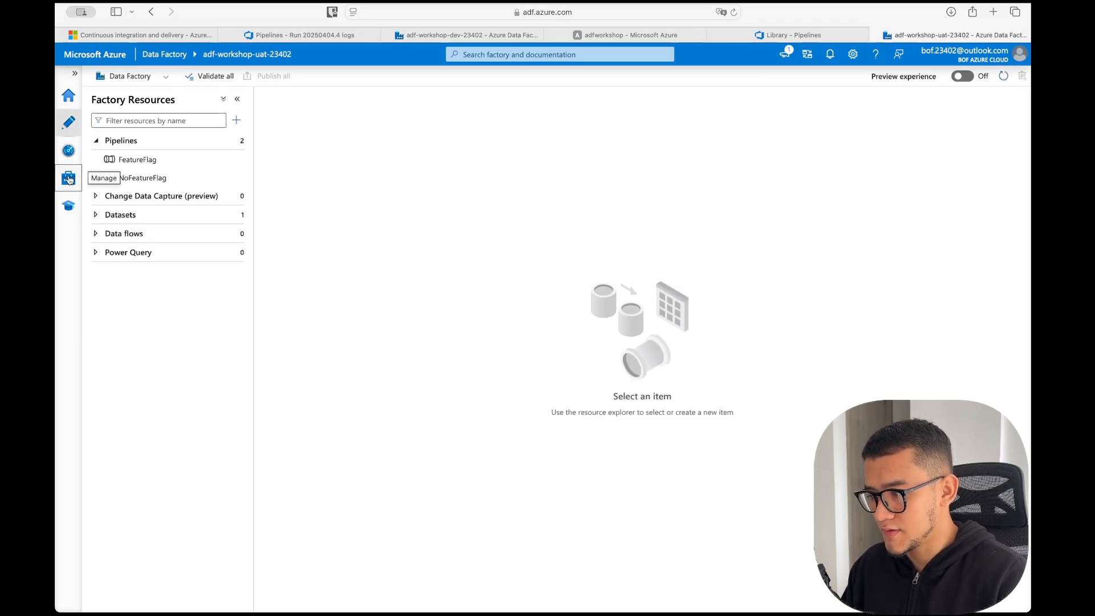
pyautogui.click(69, 178)
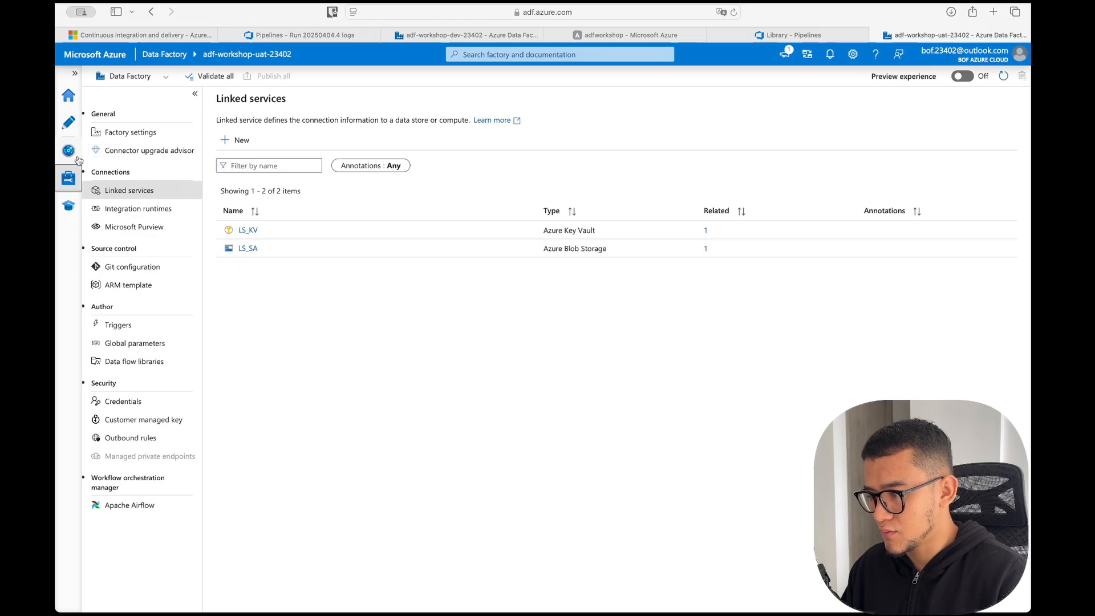
# Step: Expand the datasets and open the FeatureFlag pipeline of the adf-workshop-uat-23402 data factory to view its EnvFeatureFlag condition
pyautogui.click(78, 123)
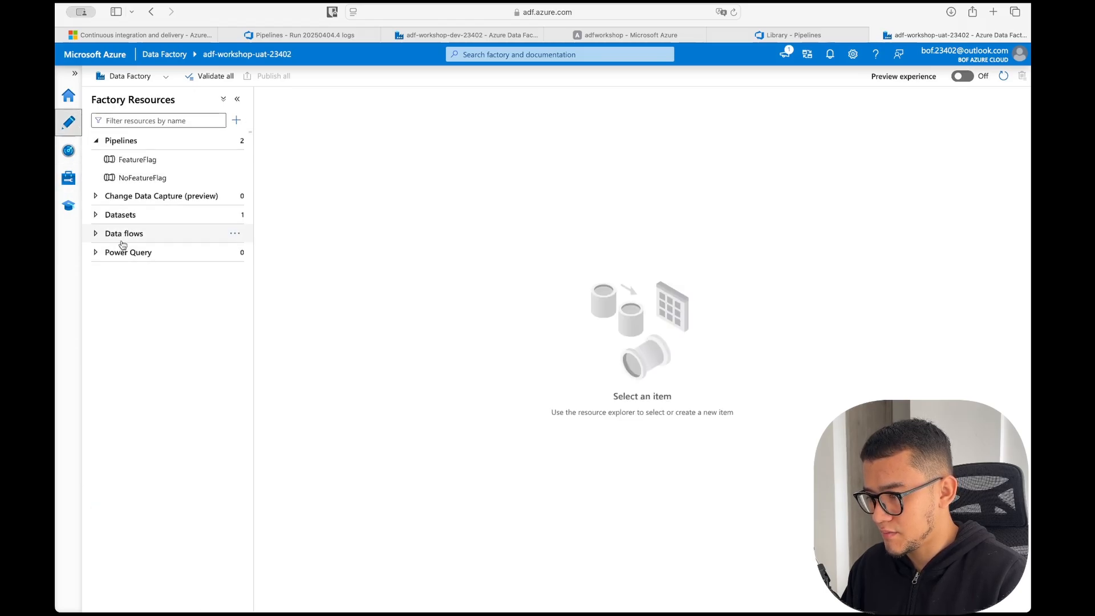
pyautogui.click(97, 215)
pyautogui.click(143, 162)
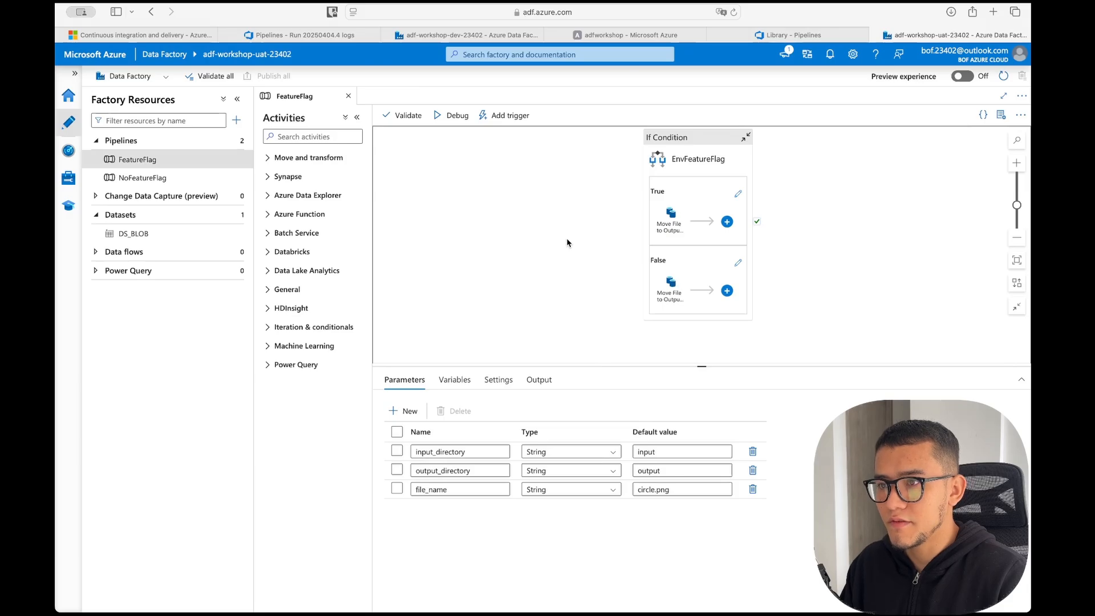
pyautogui.click(665, 159)
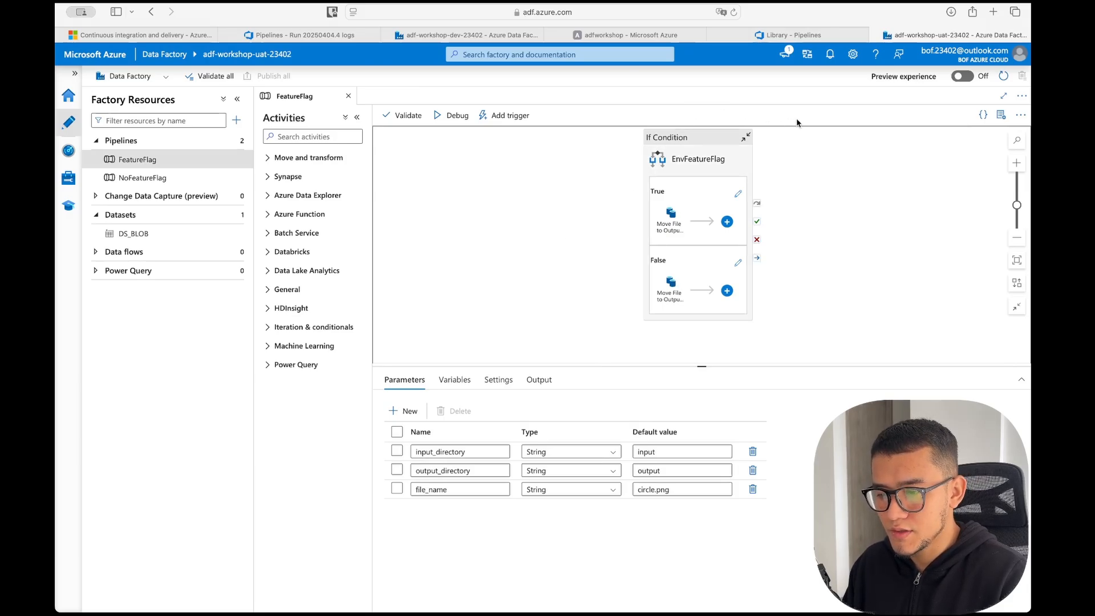
# Step: Refresh the dev storage account's adfworkshop container and list the files in its output folder
pyautogui.click(645, 38)
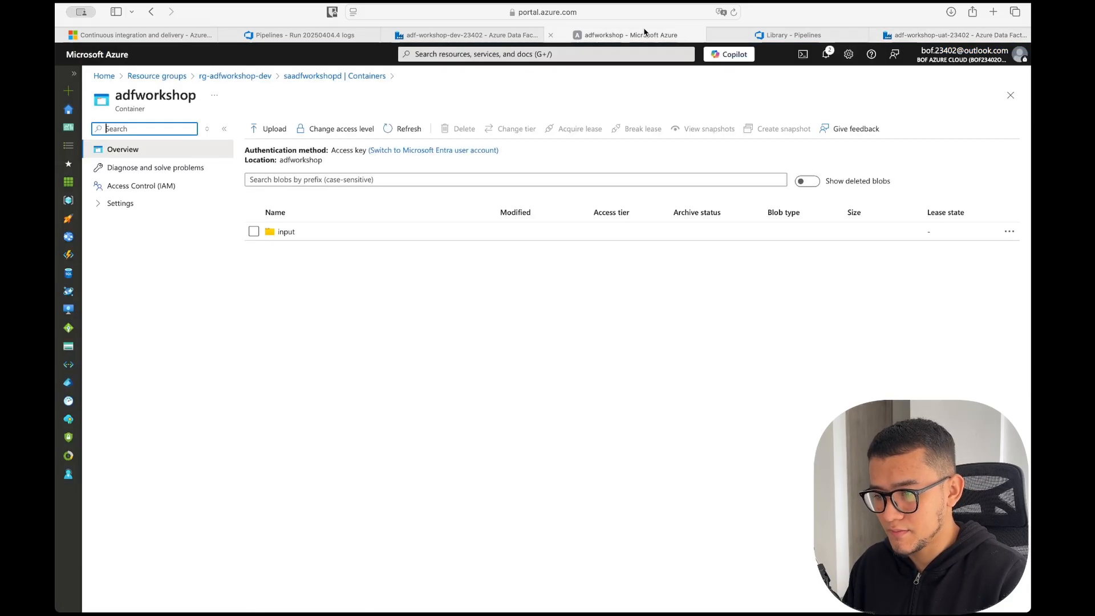
pyautogui.click(410, 124)
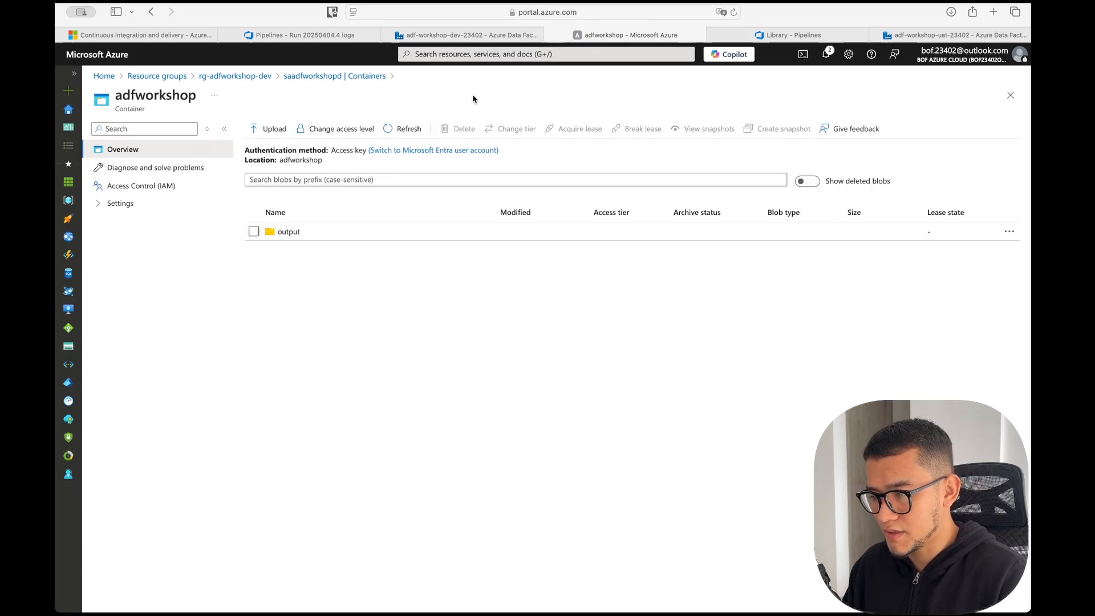
pyautogui.click(351, 231)
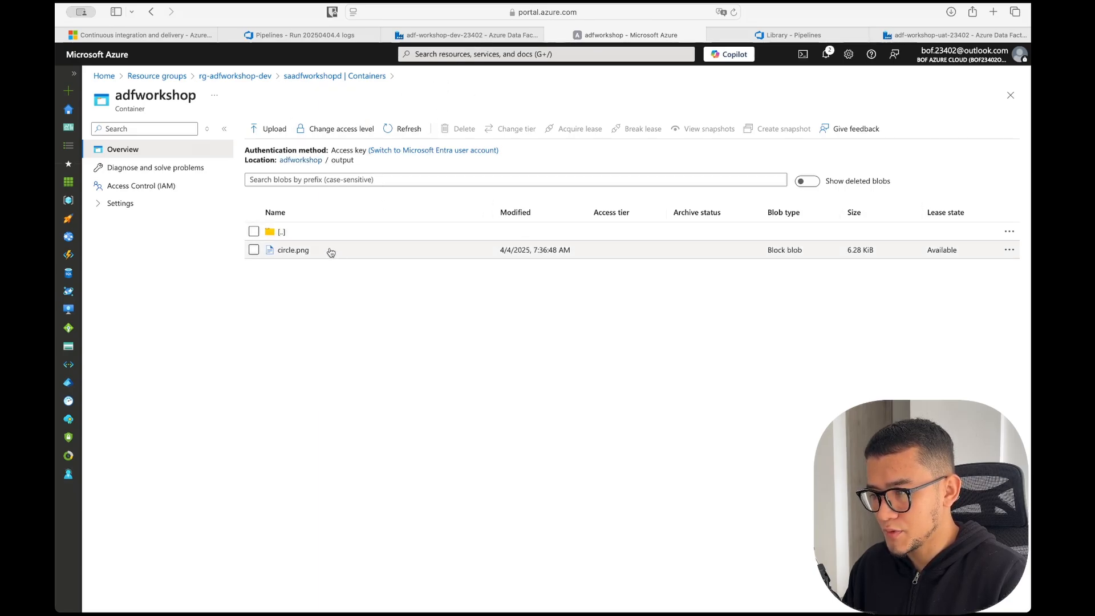
# Step: View the contents of the adfworkshop container in the adfsauat23402 storage account of resource group rg-adfworkshop-uat
pyautogui.click(227, 76)
pyautogui.click(188, 277)
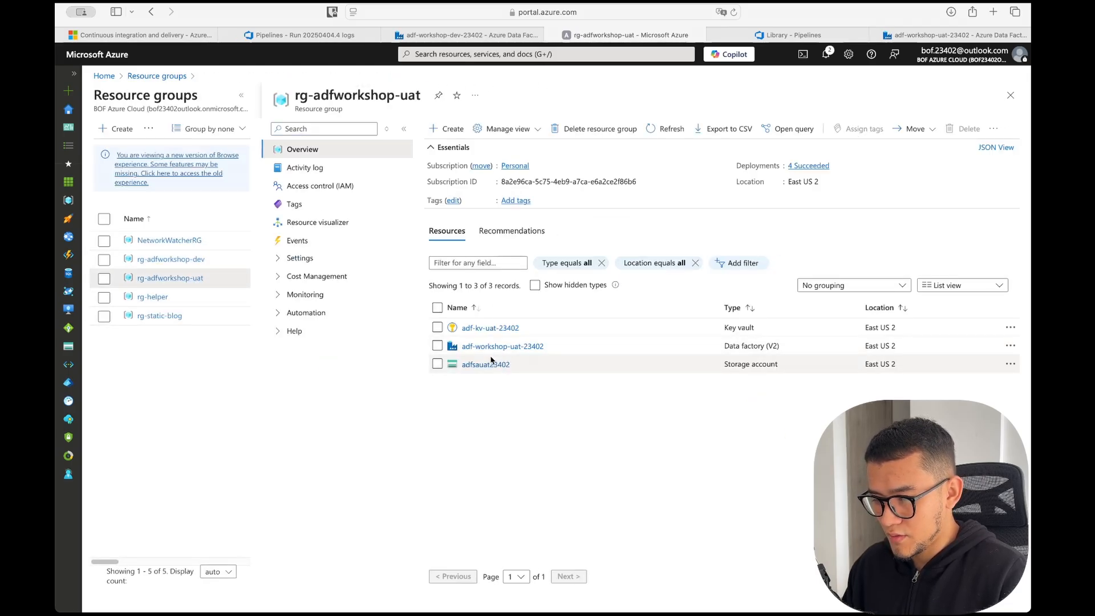
pyautogui.click(480, 366)
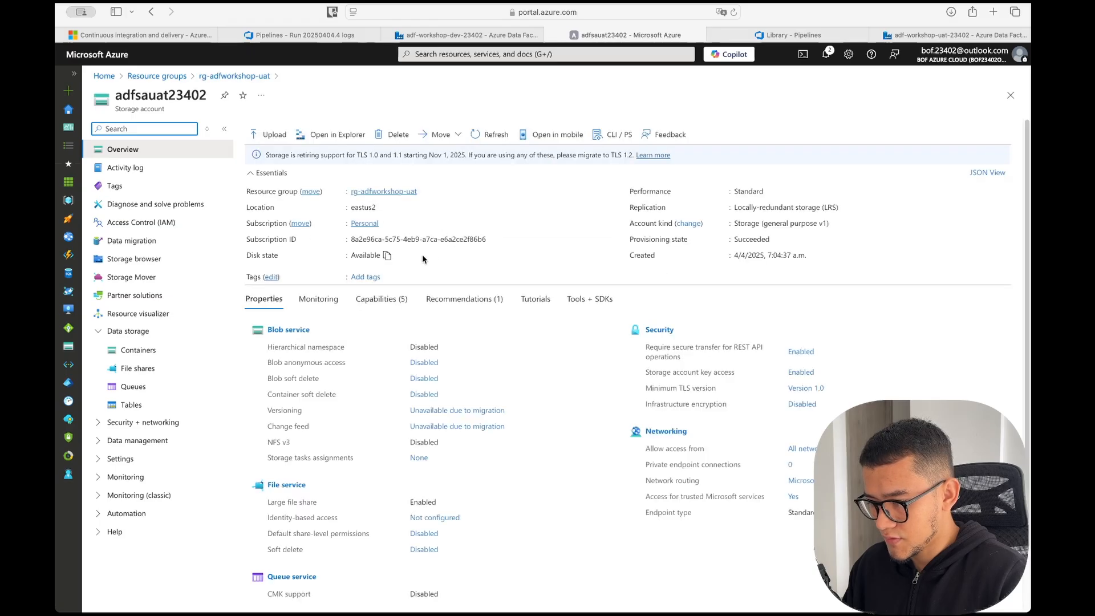
pyautogui.click(137, 349)
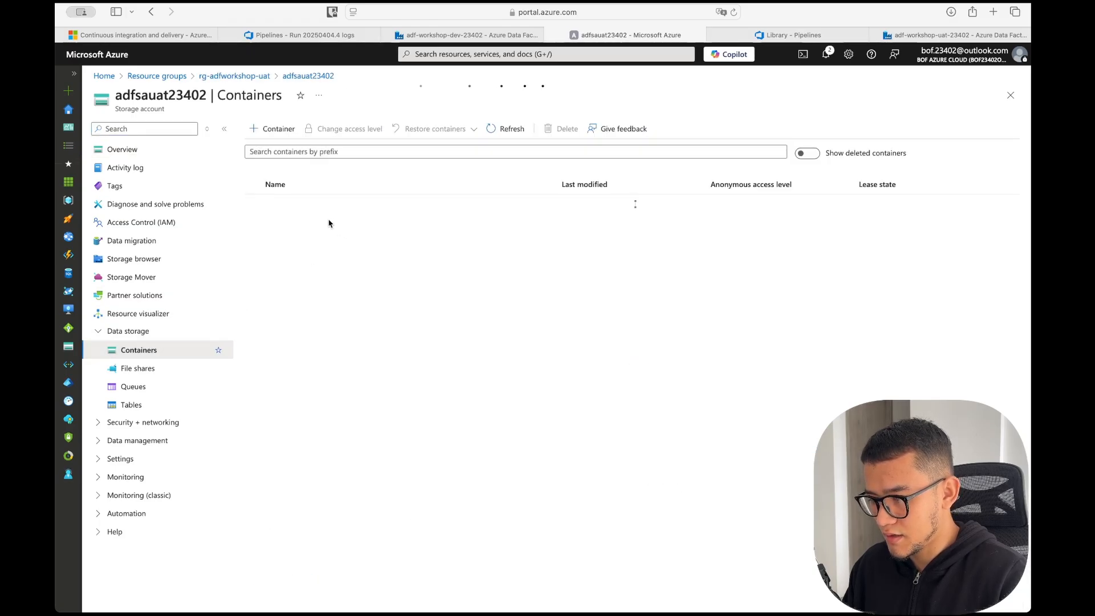
pyautogui.click(316, 207)
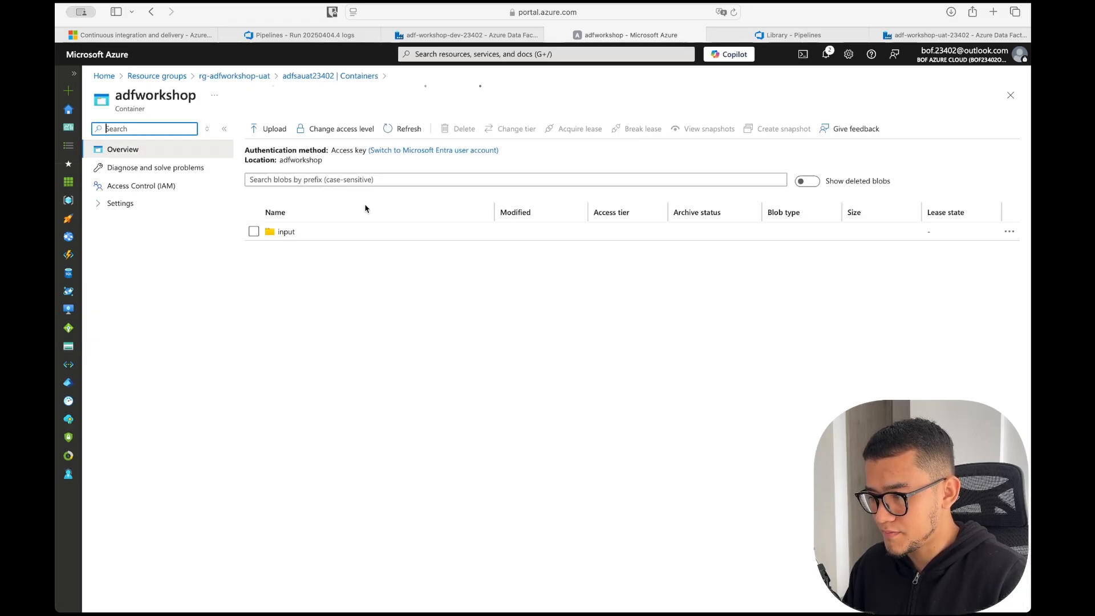
# Step: Trigger the NoFeatureFlag pipeline now in adf-workshop-uat-23402 with input_directory input, output_directory output and file_name circle.png
pyautogui.click(952, 35)
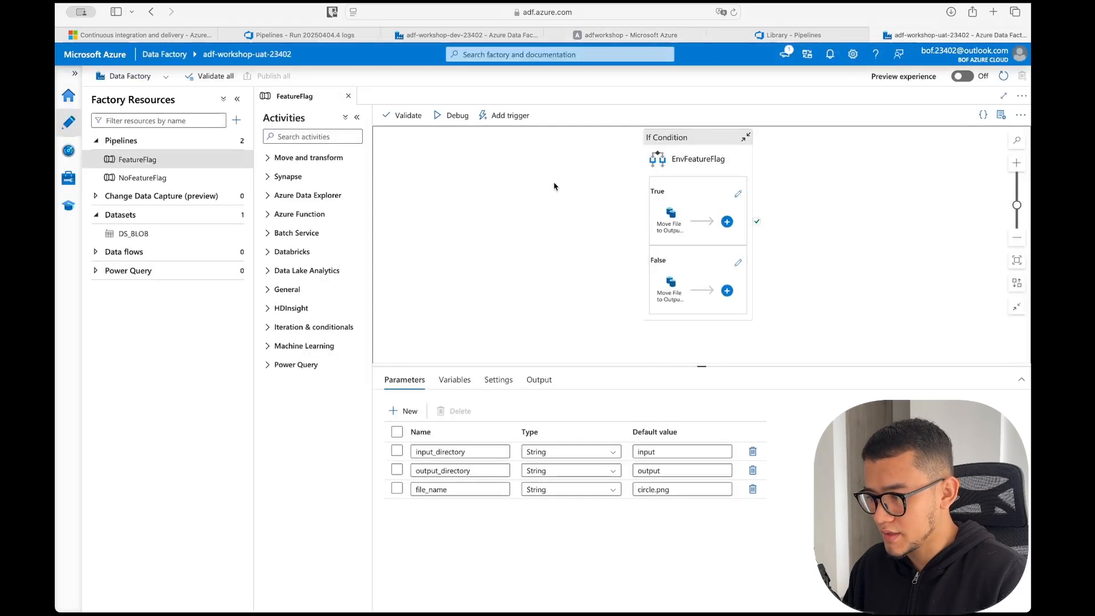
pyautogui.click(509, 116)
pyautogui.click(142, 177)
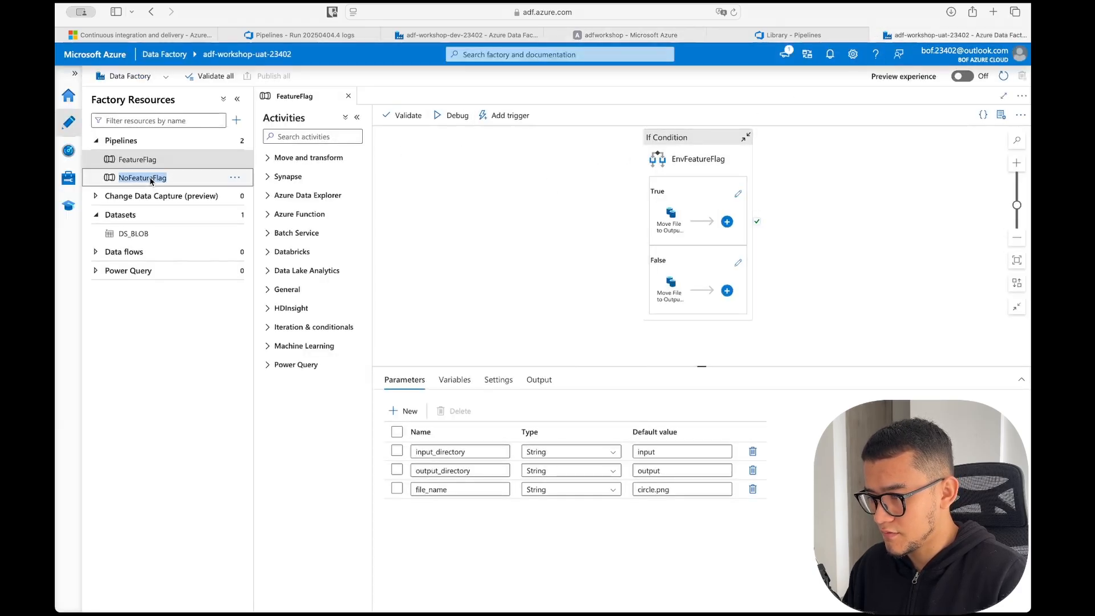
pyautogui.click(509, 115)
pyautogui.click(529, 133)
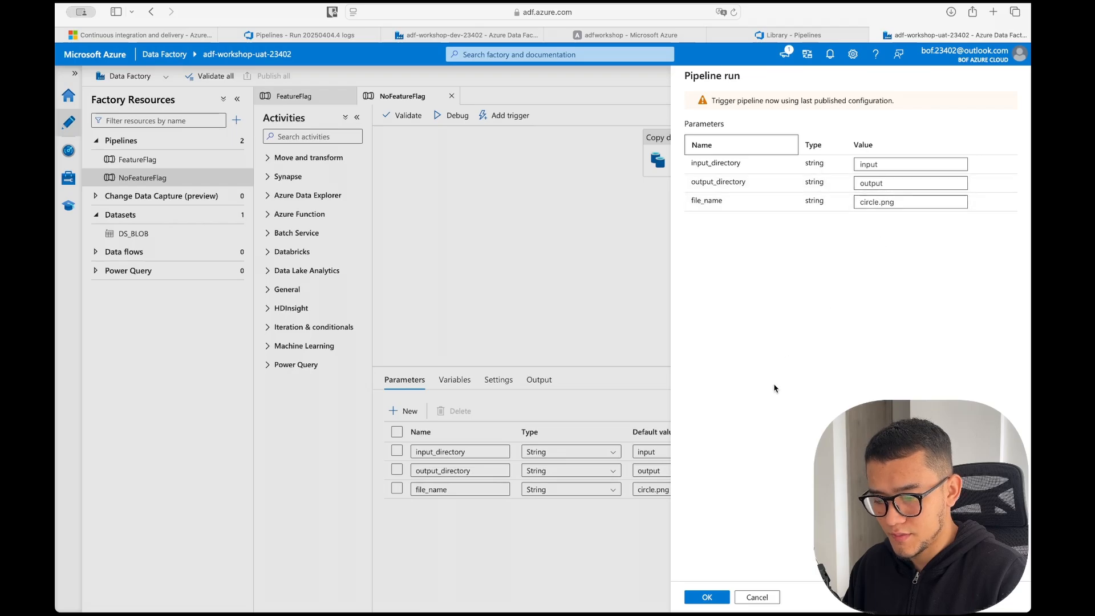
pyautogui.click(717, 596)
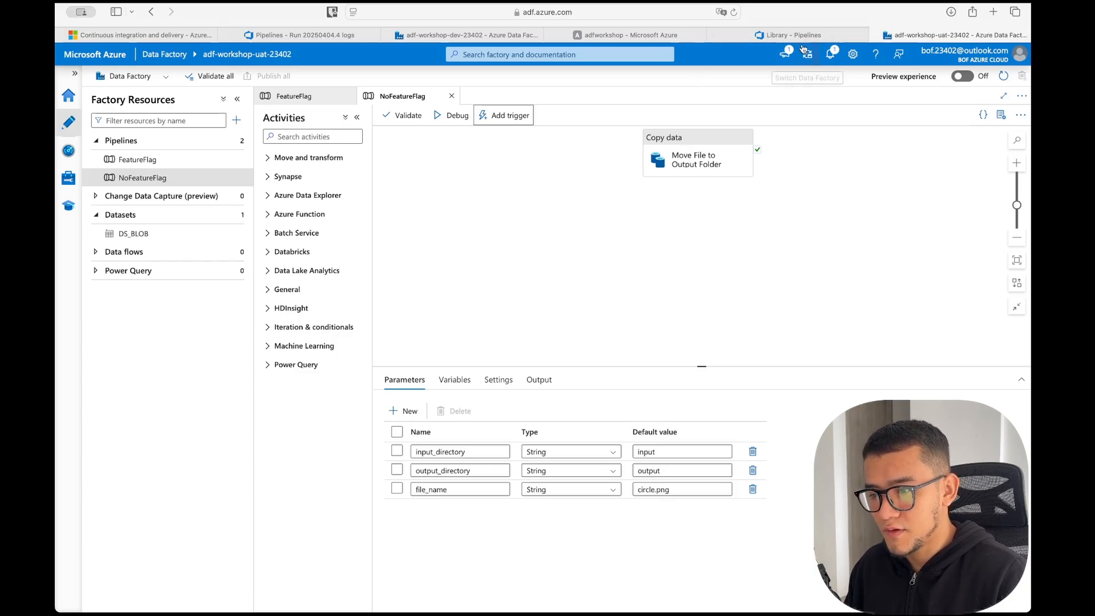
# Step: Check the UAT pipeline run, and list the output folder's files in the refreshed adfworkshop container of adfsauat23402
pyautogui.click(296, 35)
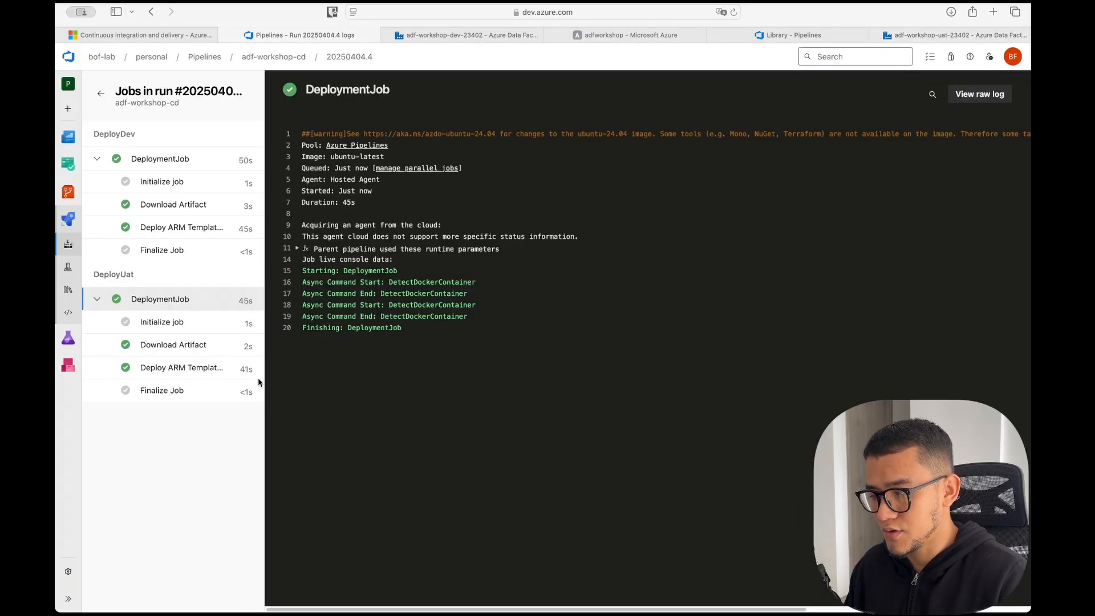
pyautogui.click(946, 35)
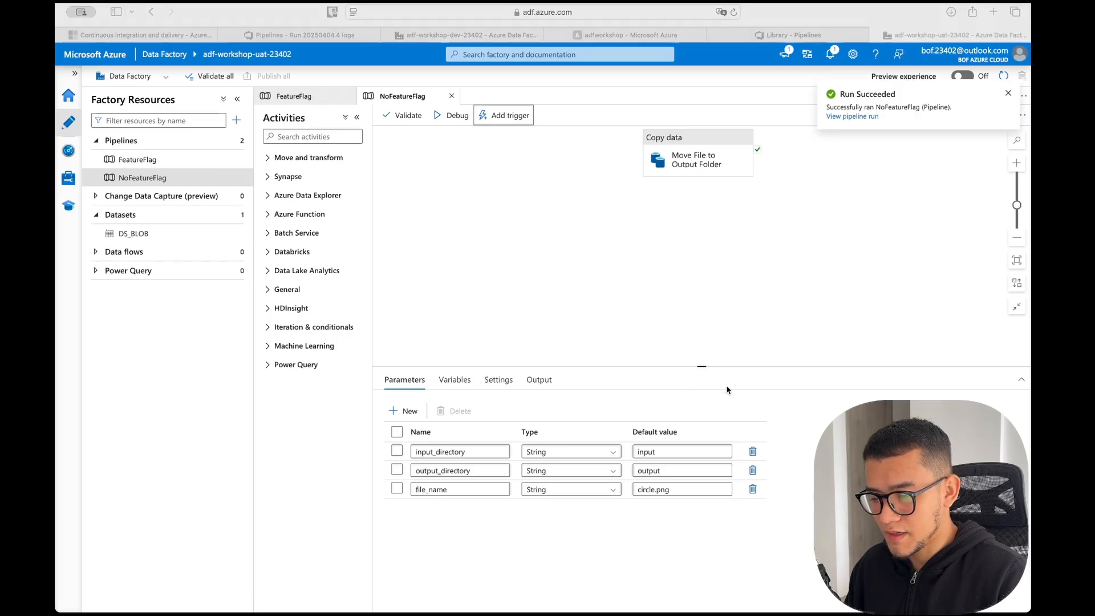
pyautogui.click(468, 34)
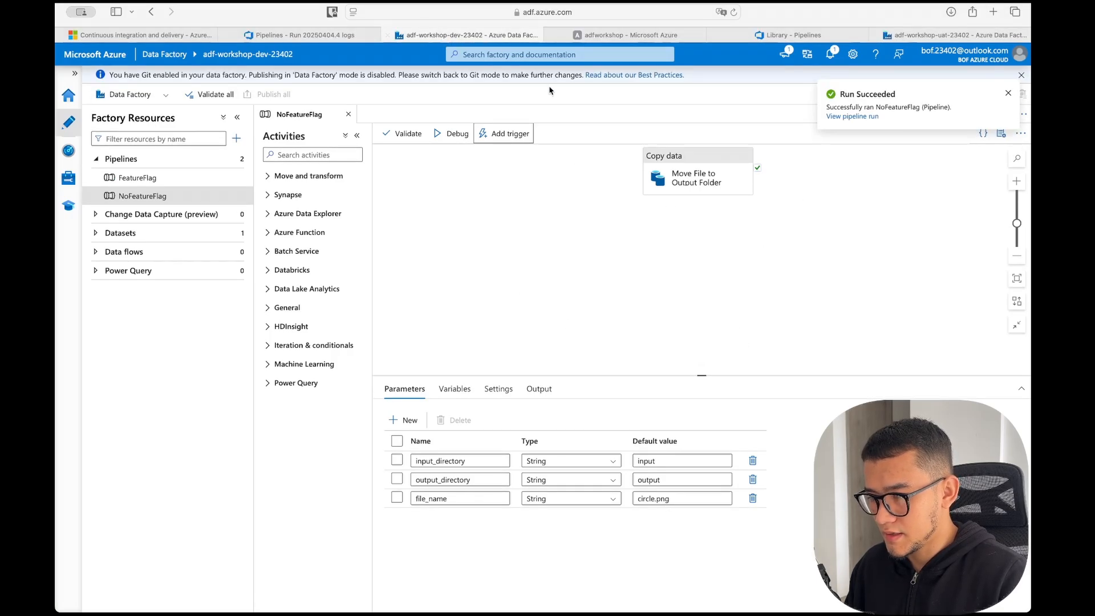
pyautogui.click(621, 36)
pyautogui.click(402, 128)
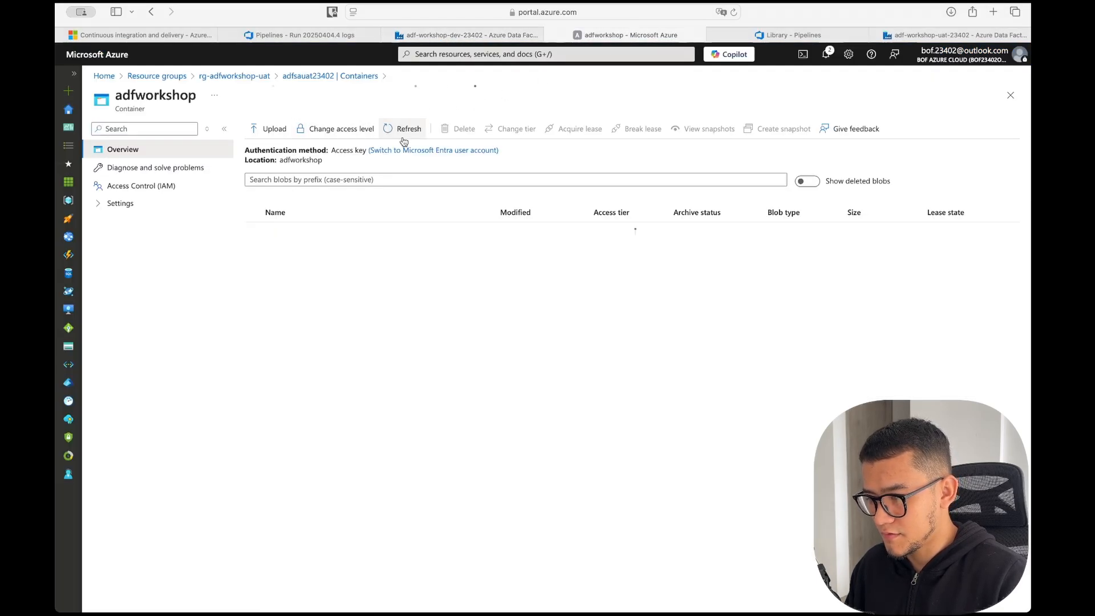
pyautogui.click(288, 232)
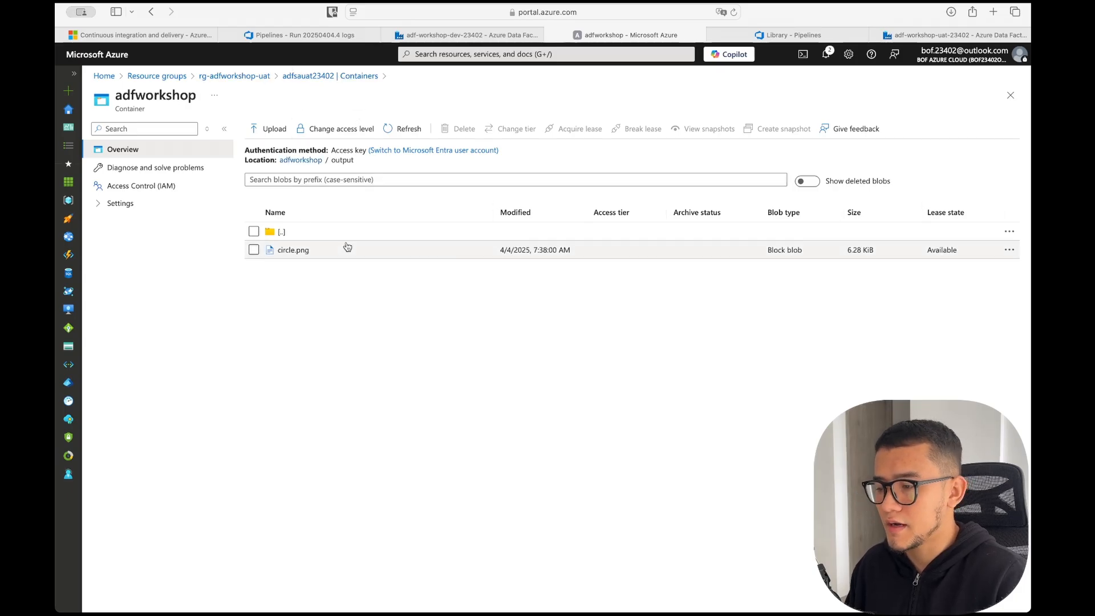
pyautogui.click(320, 76)
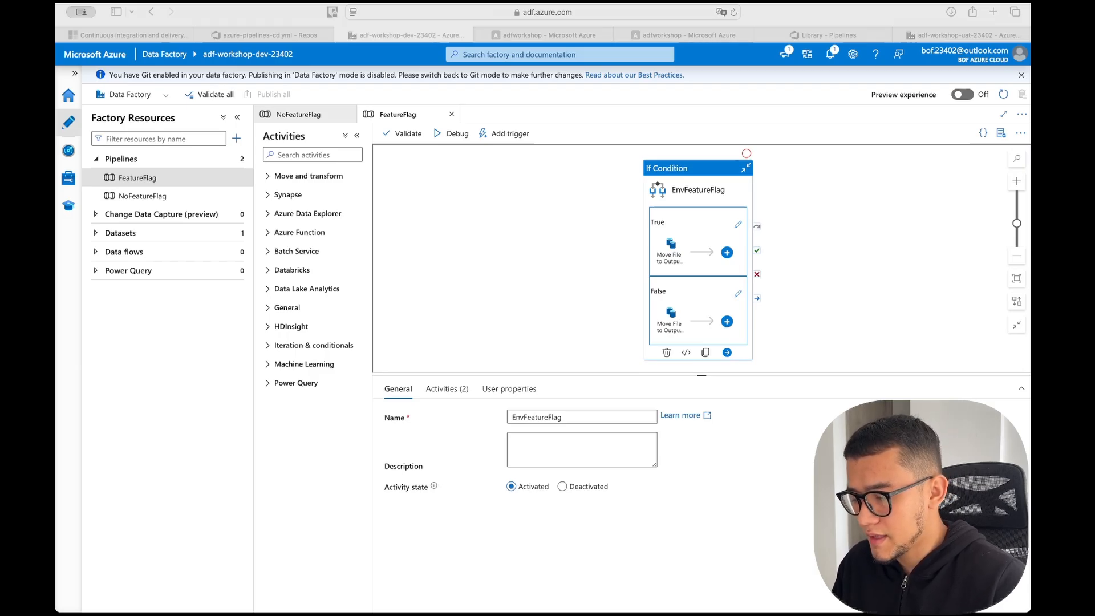
# Step: View the dev factory's global parameters and examine the default_properties_env_value deployment parameter in azure-pipelines-cd.yml
pyautogui.click(68, 179)
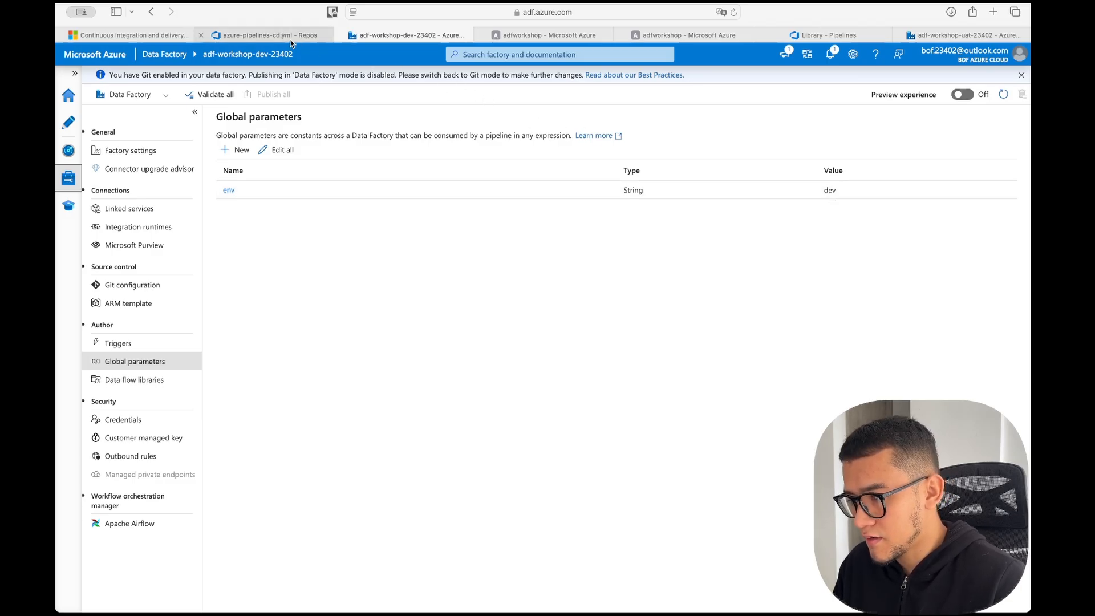
pyautogui.click(268, 35)
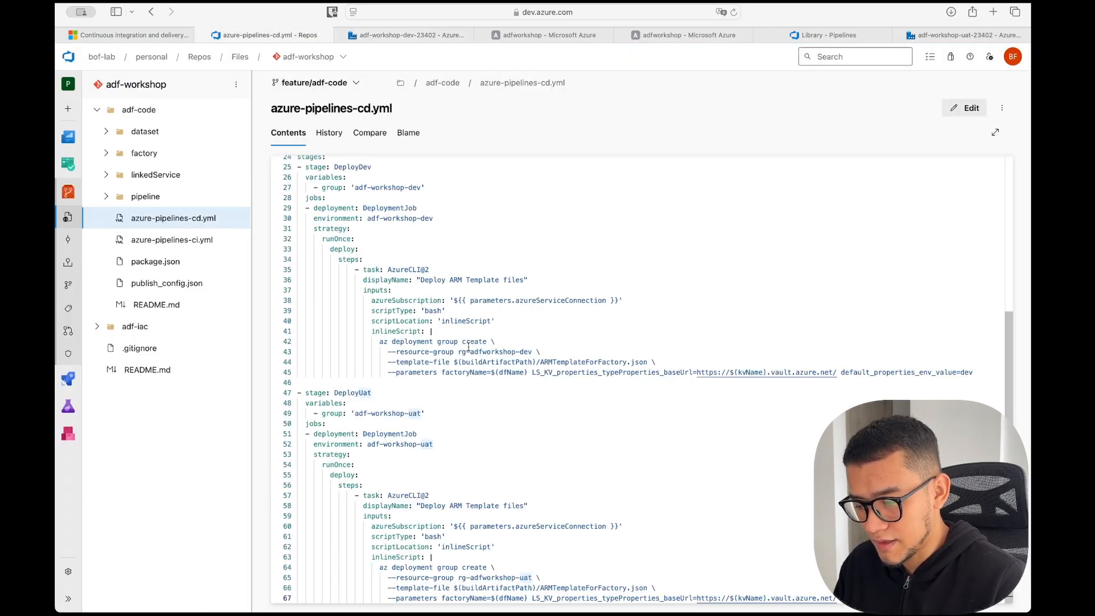
pyautogui.doubleClick(421, 373)
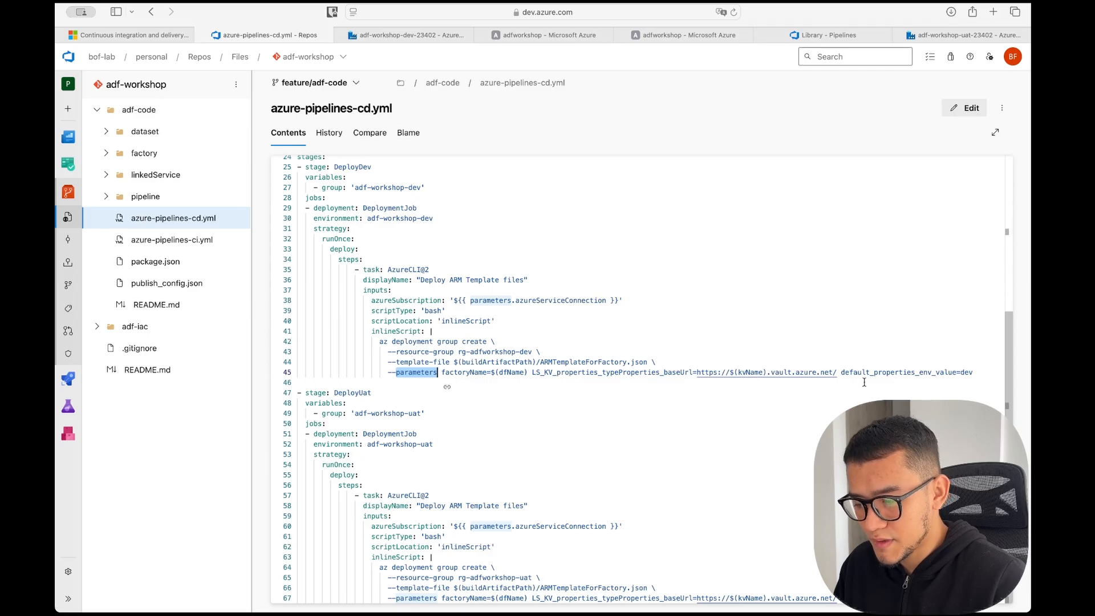
pyautogui.tripleClick(930, 373)
pyautogui.doubleClick(938, 374)
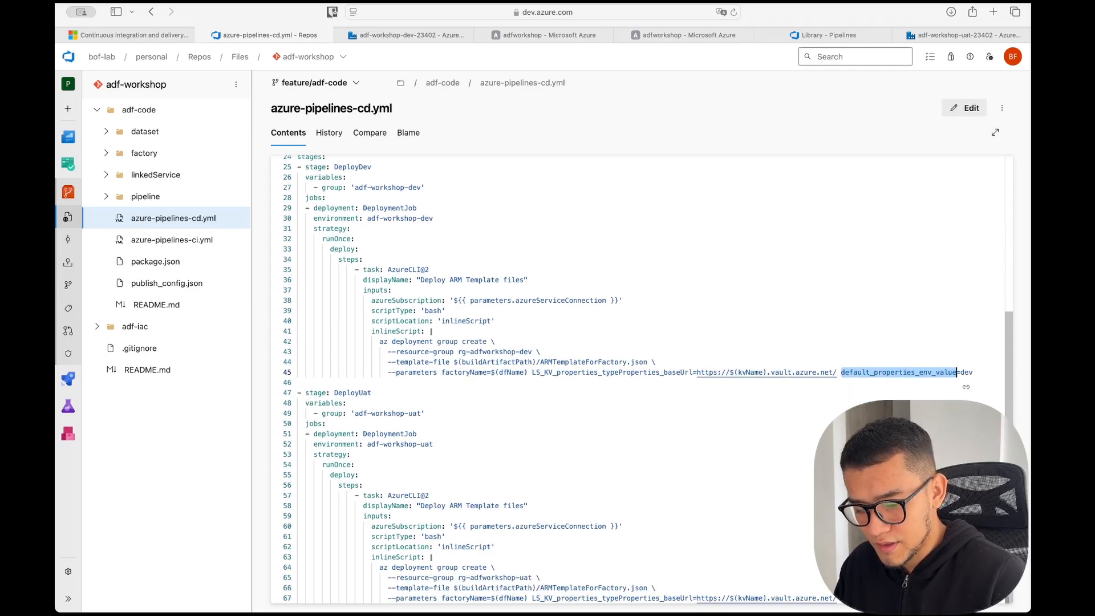
pyautogui.click(901, 598)
pyautogui.doubleClick(901, 598)
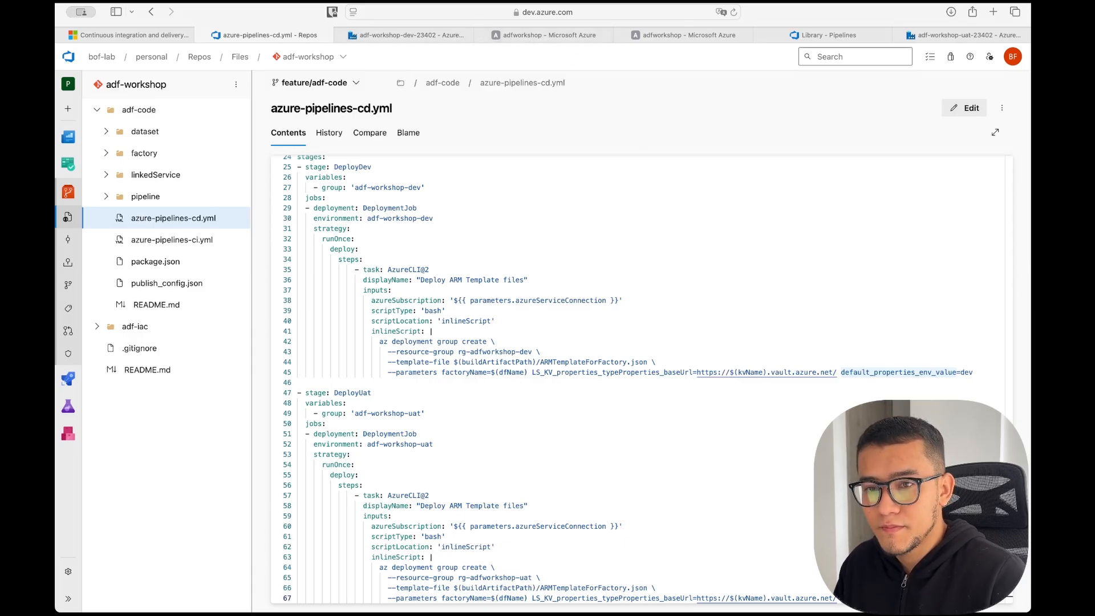
# Step: Examine the sink settings of the copy activity in the True case of EnvFeatureFlag in the dev factory's FeatureFlag pipeline
pyautogui.click(440, 37)
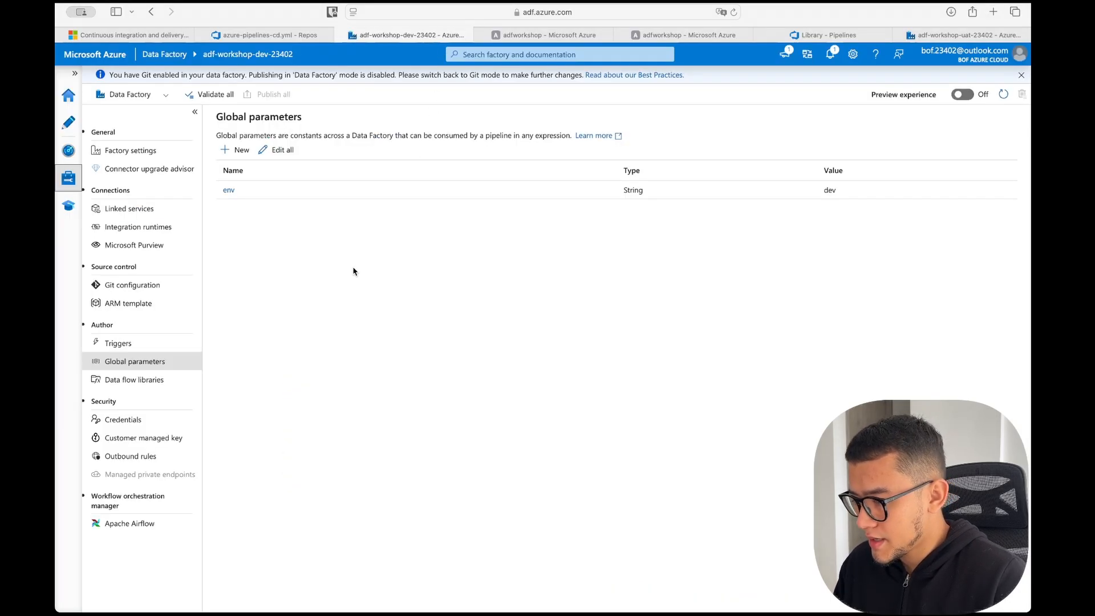
pyautogui.click(68, 122)
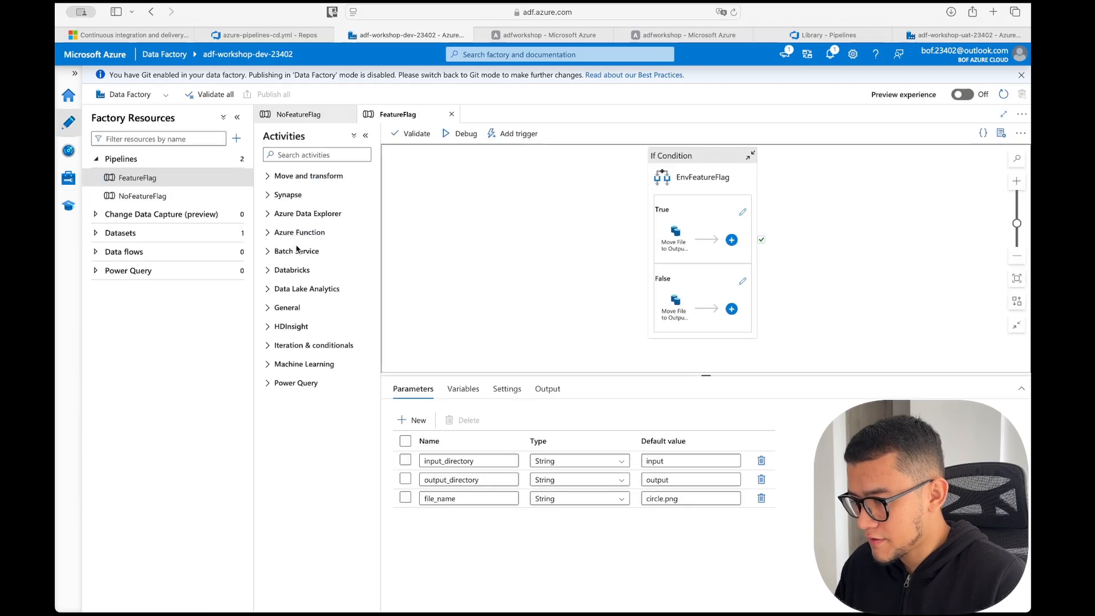
pyautogui.click(710, 168)
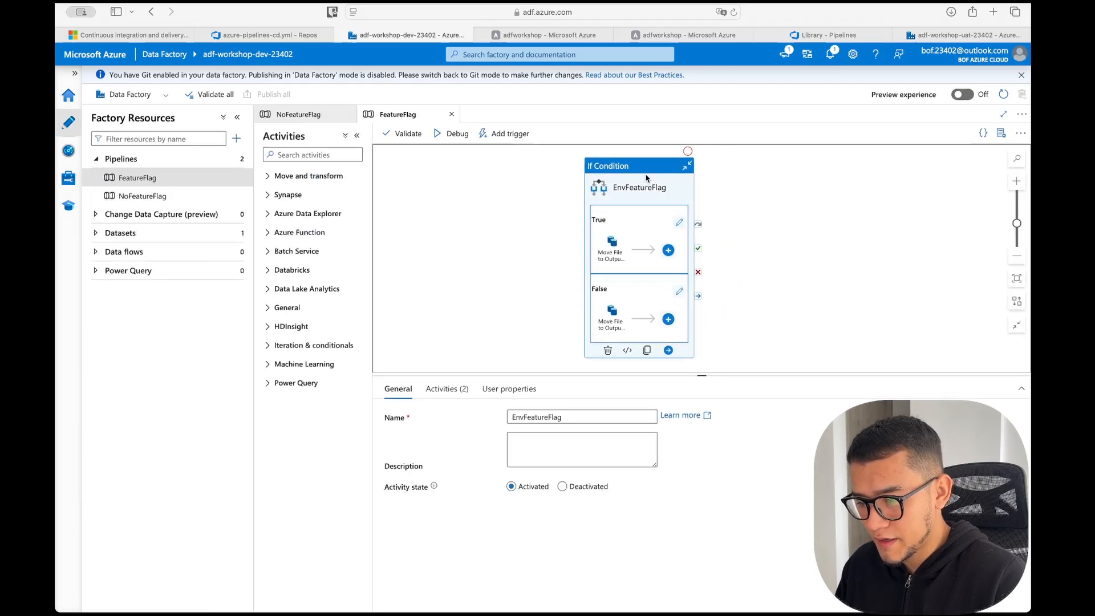
pyautogui.click(448, 389)
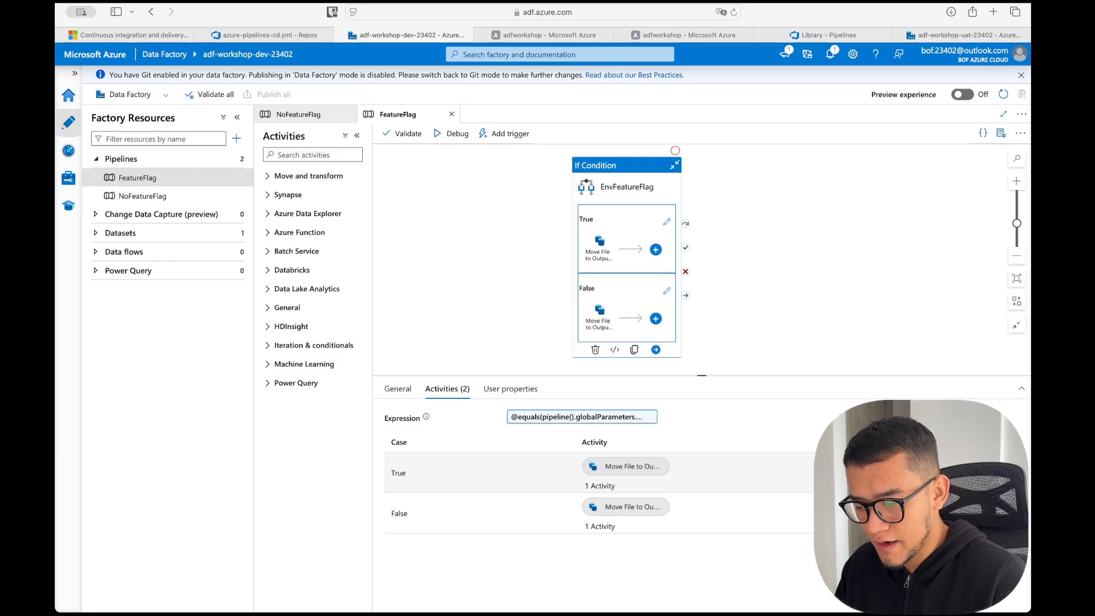
pyautogui.click(627, 466)
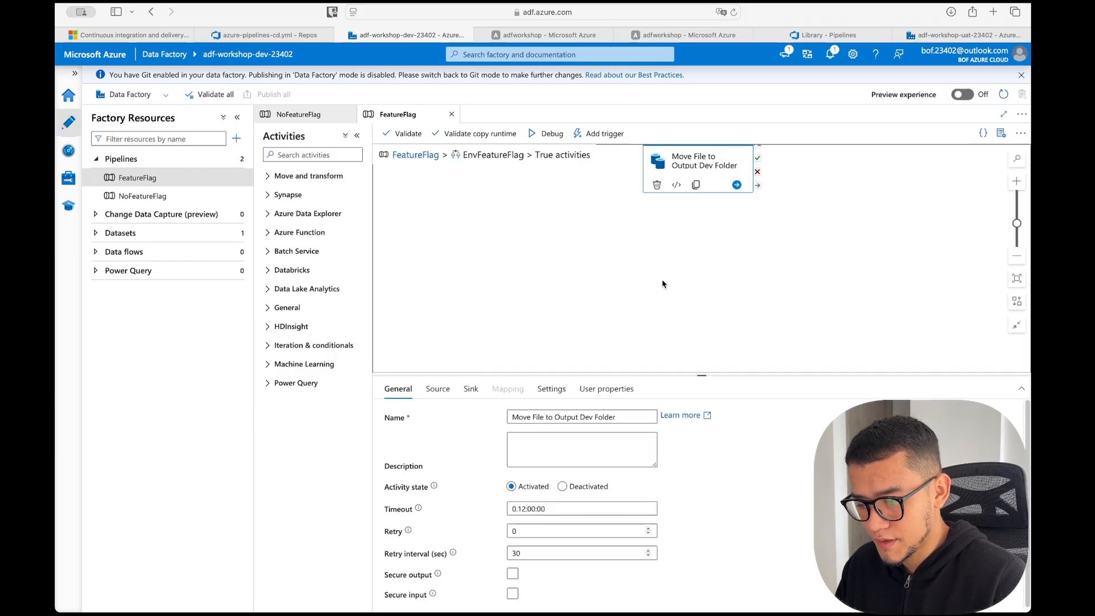
pyautogui.click(471, 389)
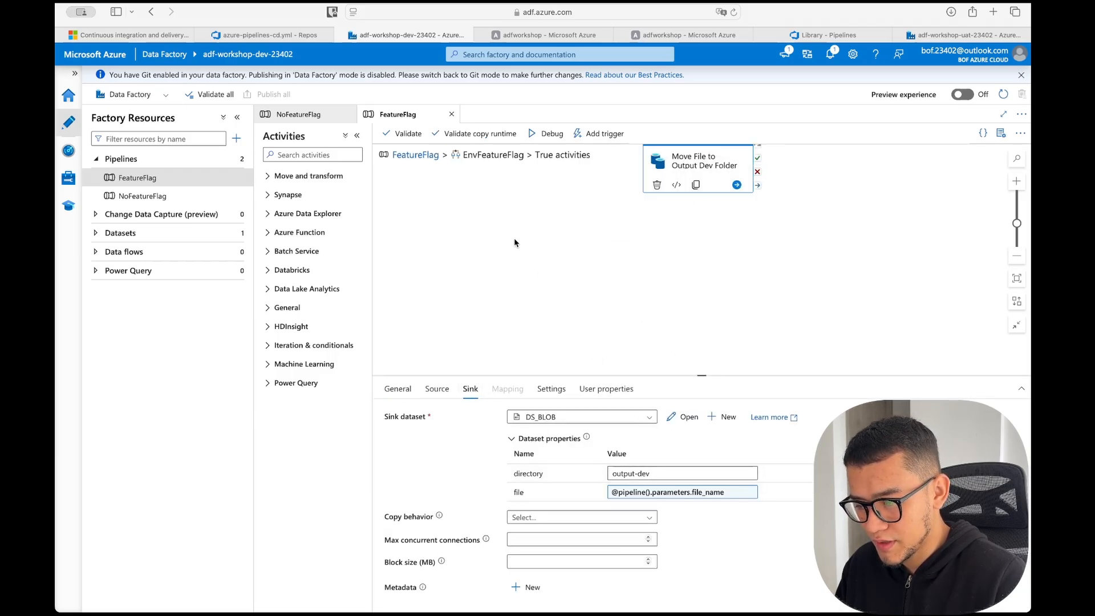
# Step: Examine the sink settings of the Move File to Output Folder activity in the False case of EnvFeatureFlag
pyautogui.click(421, 157)
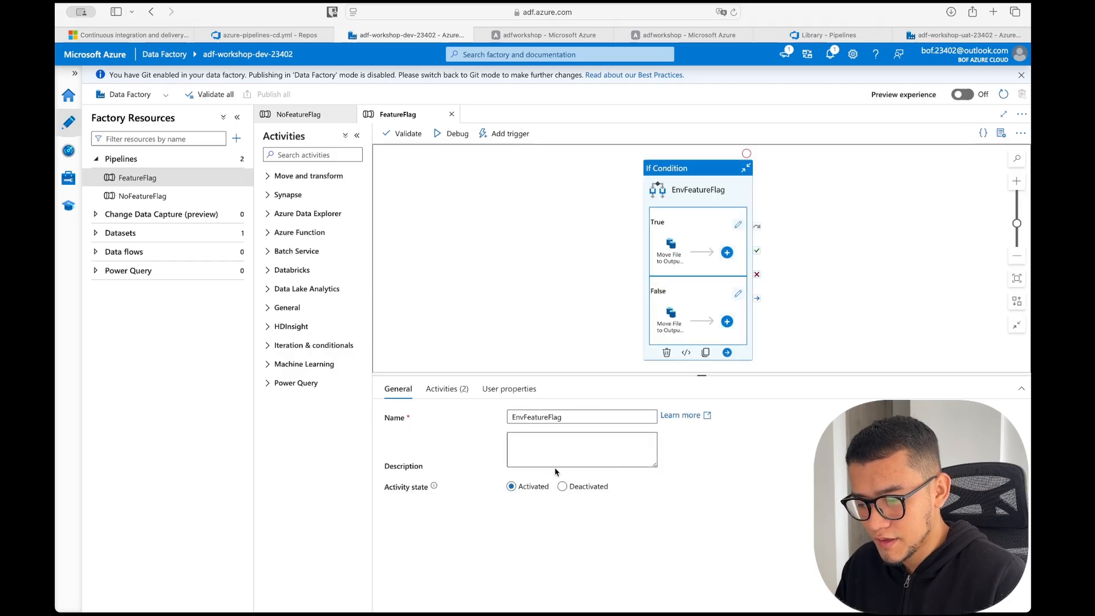
pyautogui.click(447, 388)
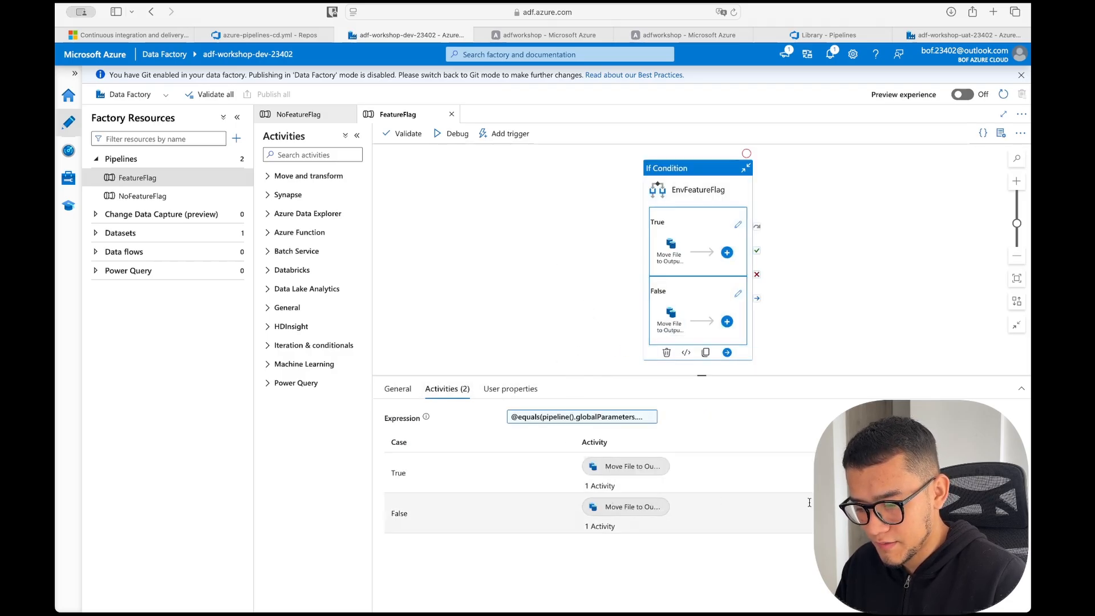
pyautogui.click(624, 506)
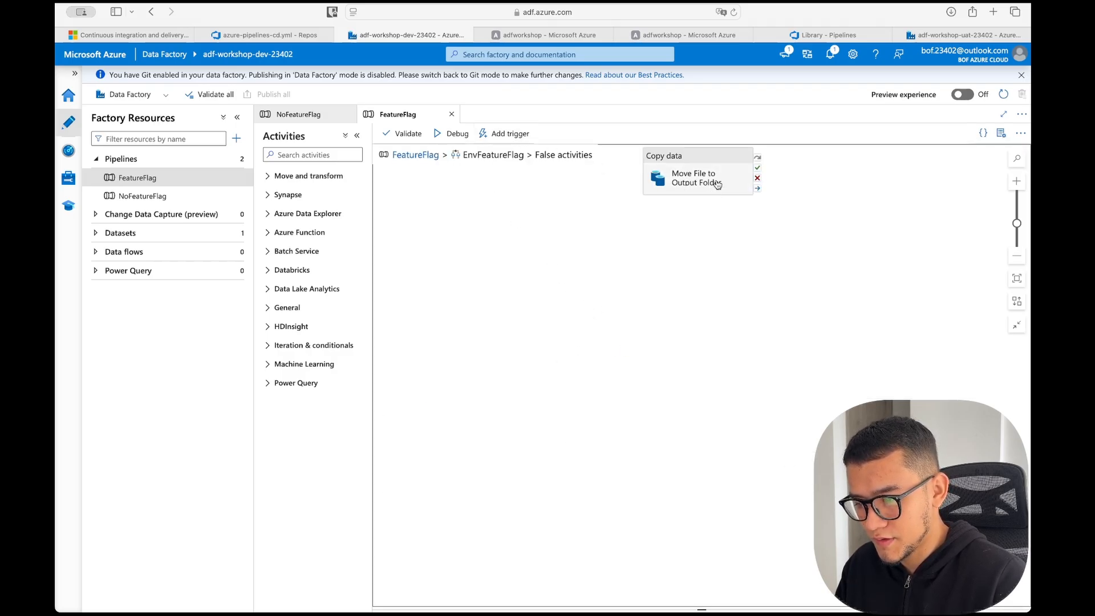
pyautogui.click(712, 174)
pyautogui.click(470, 389)
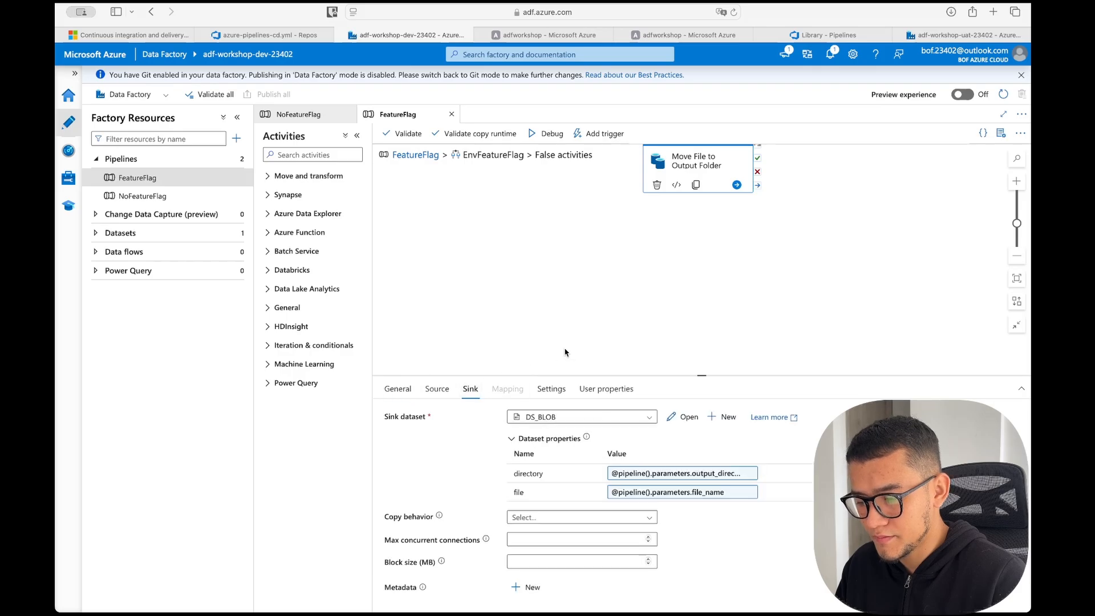
# Step: Return to the FeatureFlag pipeline's top level and examine the EnvFeatureFlag condition expression, closing the expression builder without changes
pyautogui.click(507, 214)
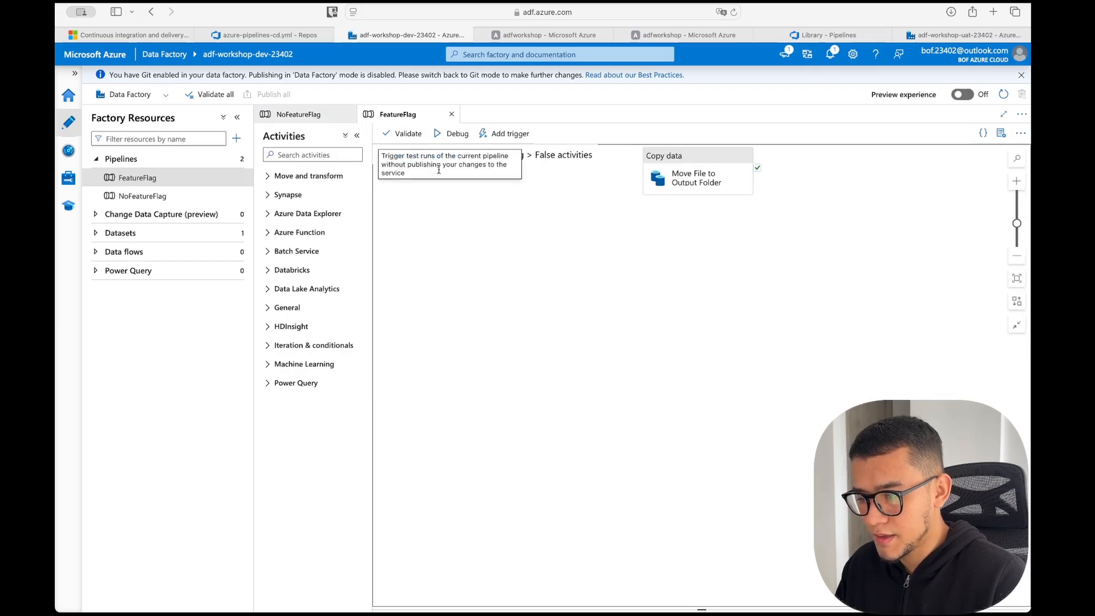
pyautogui.click(415, 155)
pyautogui.click(674, 272)
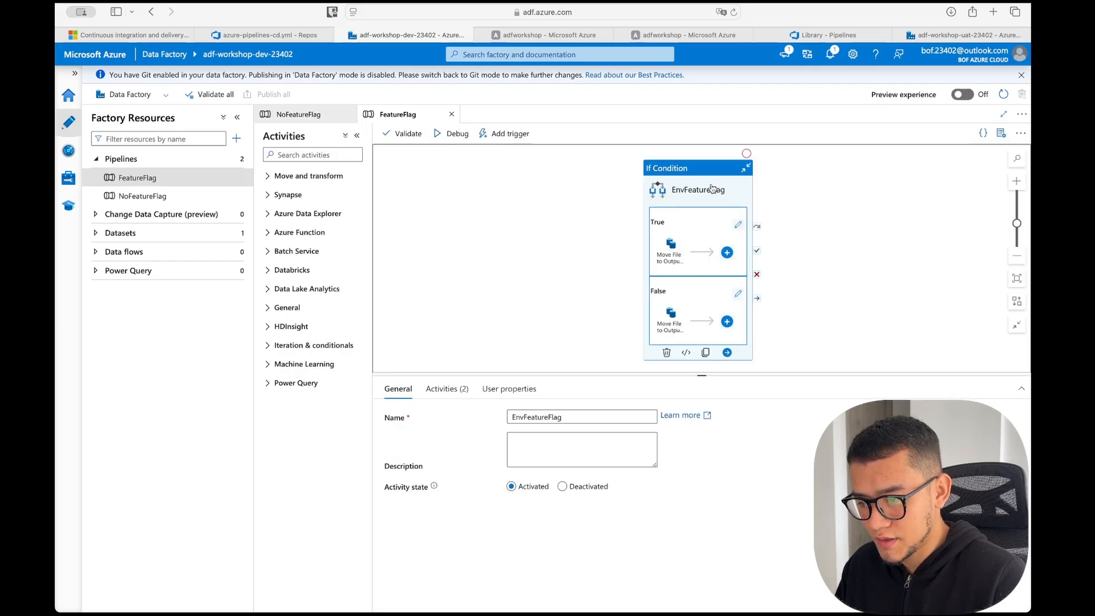
pyautogui.click(447, 389)
pyautogui.click(582, 417)
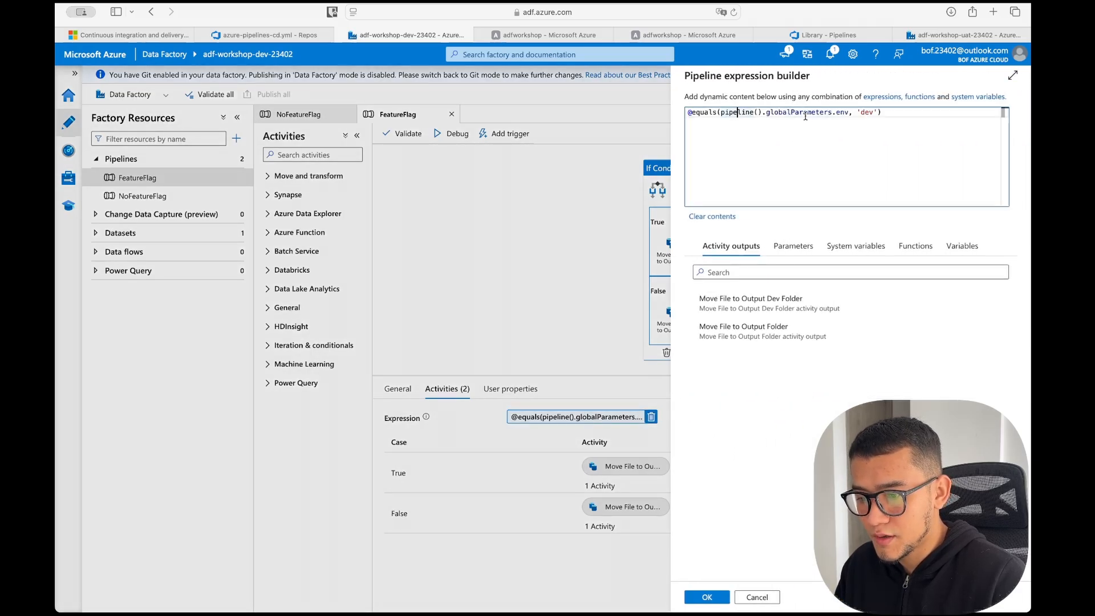
pyautogui.click(807, 117)
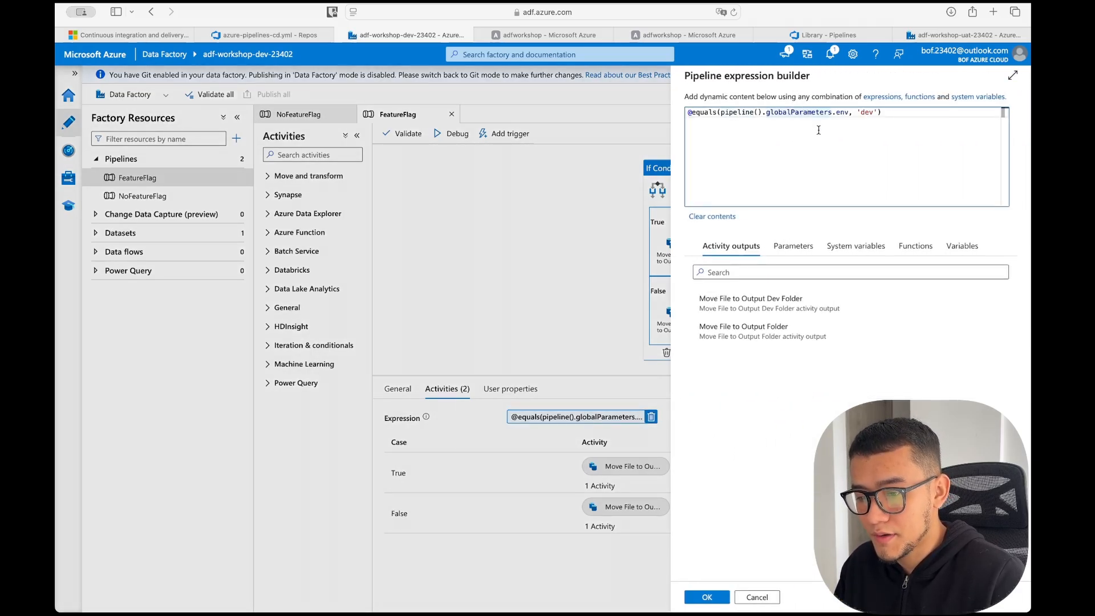
pyautogui.doubleClick(867, 112)
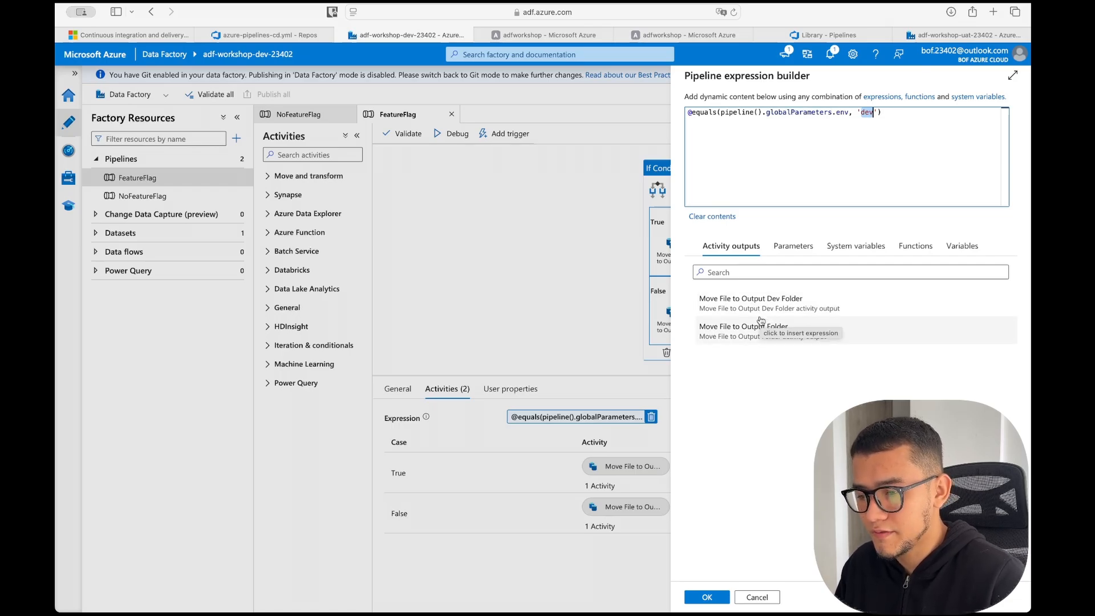
pyautogui.click(763, 599)
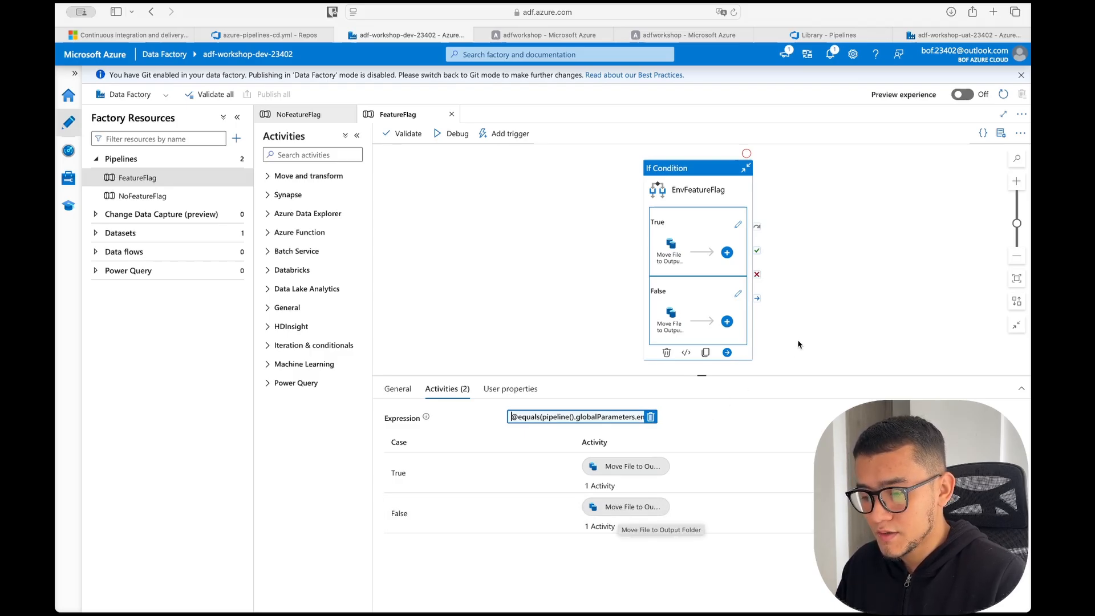
# Step: Trigger the dev factory's FeatureFlag pipeline with input, output and circle.png as parameters, and refresh the adfworkshop container of saadfworkshopd
pyautogui.moveTo(818, 294); pyautogui.dragTo(793, 283)
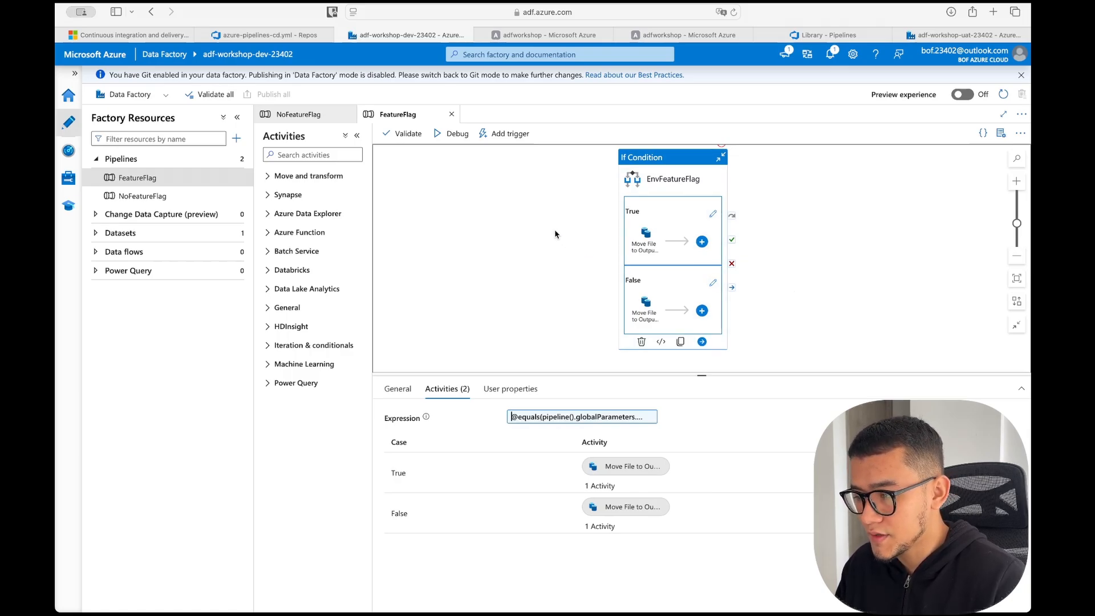
pyautogui.click(510, 135)
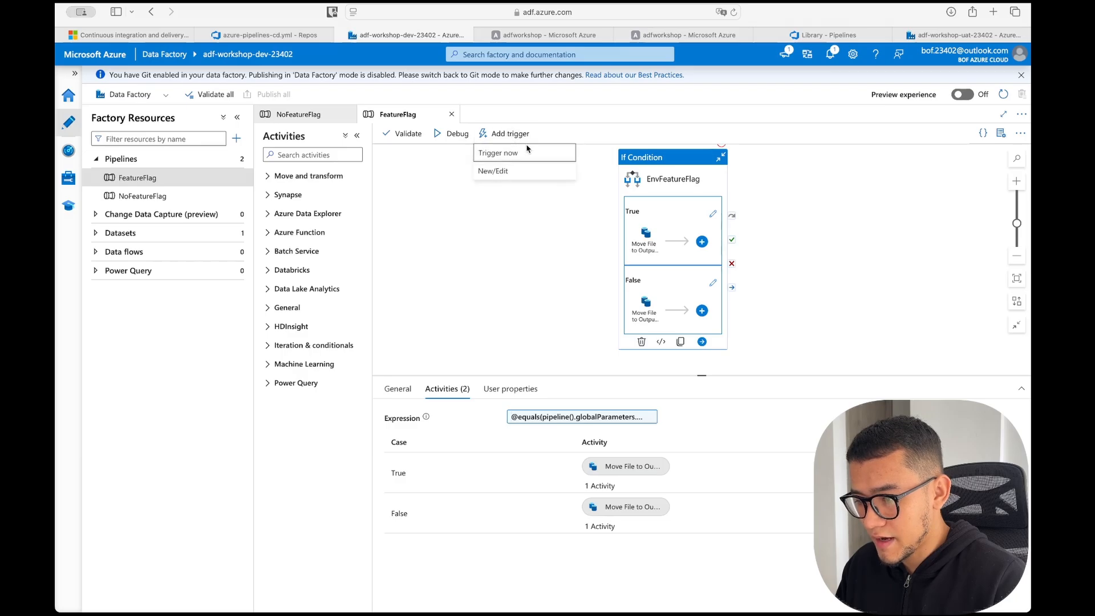
pyautogui.click(513, 153)
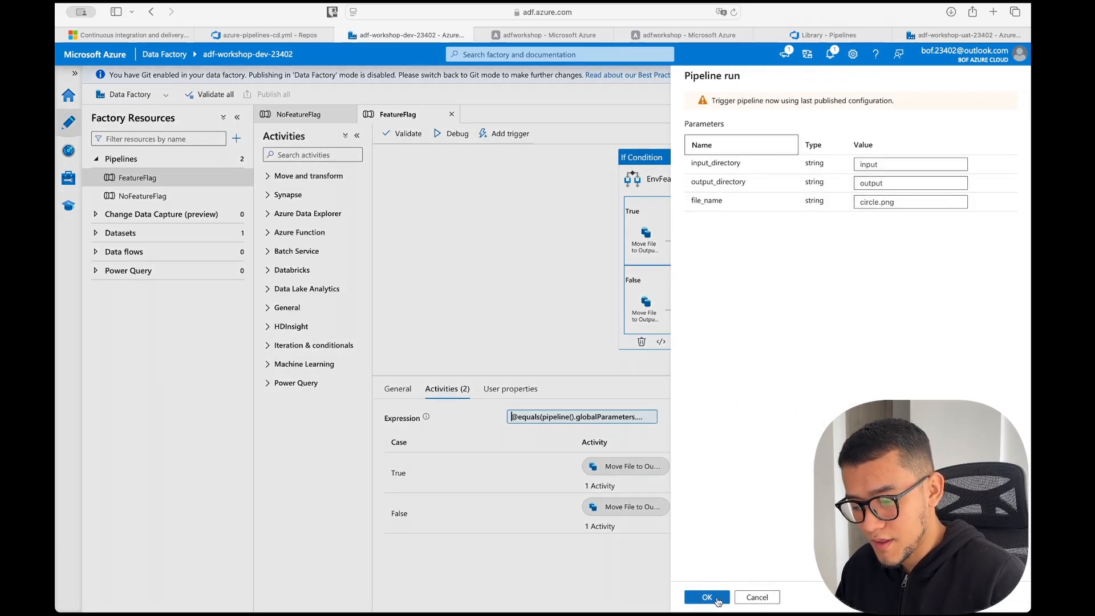
pyautogui.click(707, 597)
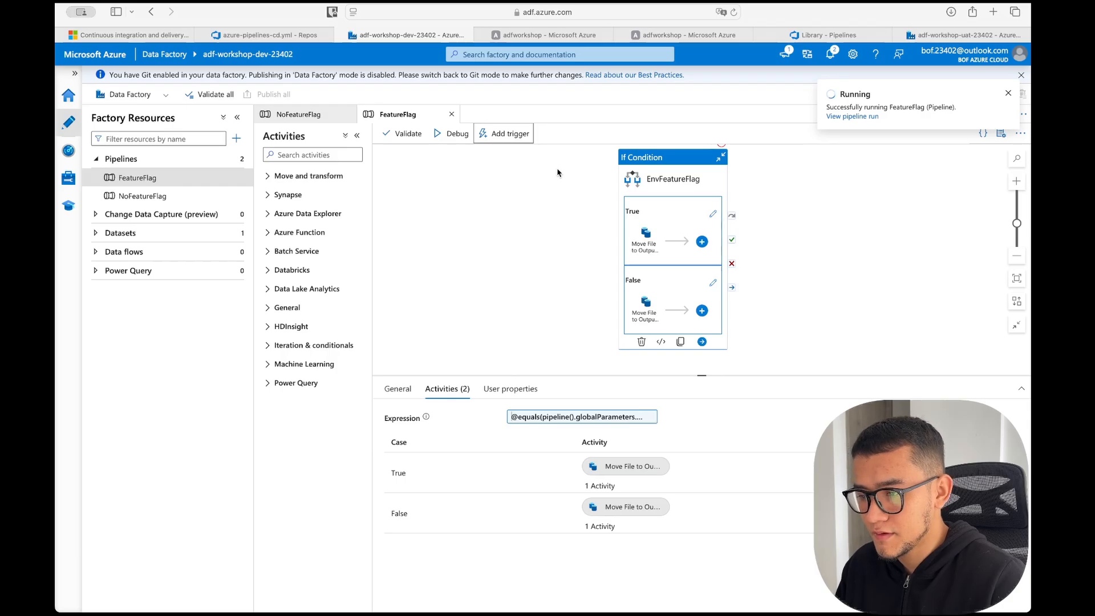
pyautogui.click(544, 35)
pyautogui.click(408, 132)
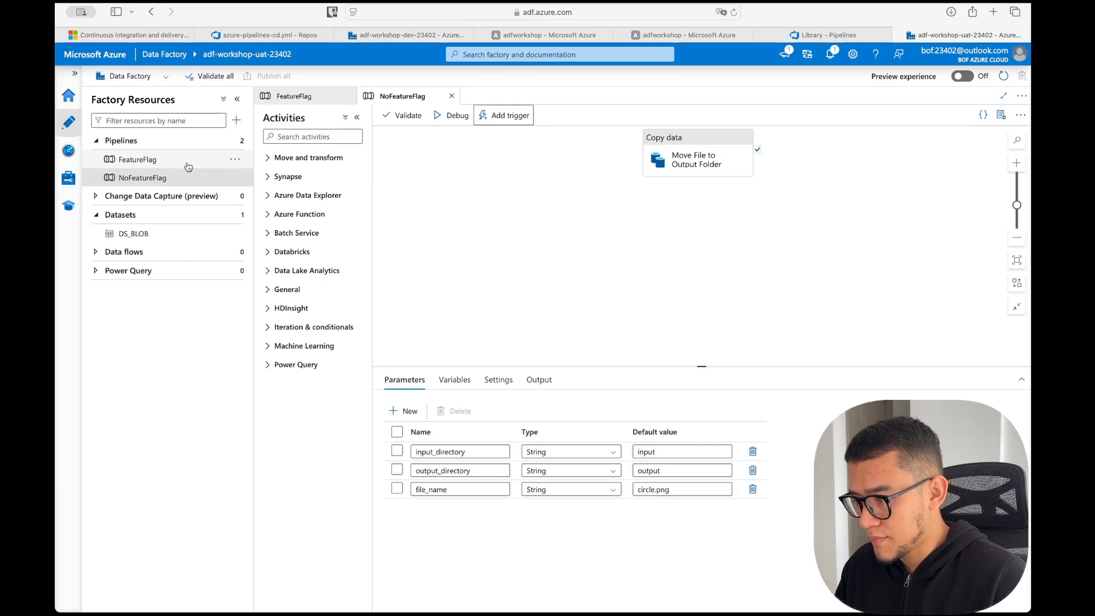
# Step: Trigger the FeatureFlag pipeline in adf-workshop-uat-23402 with input, output and circle.png as its parameters
pyautogui.click(137, 159)
pyautogui.click(513, 116)
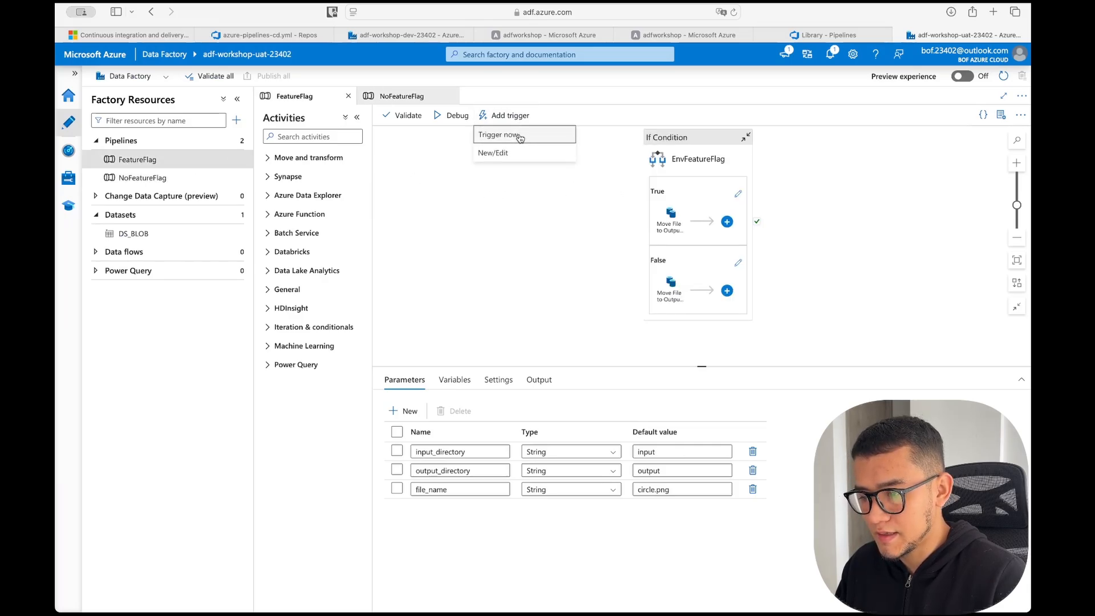
pyautogui.click(518, 136)
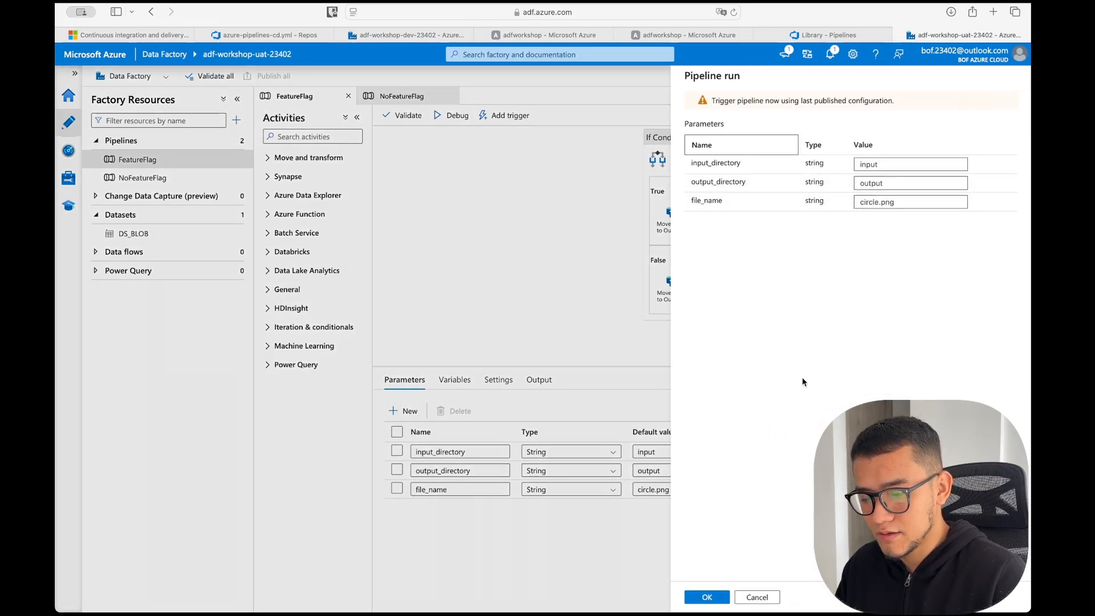
pyautogui.click(707, 597)
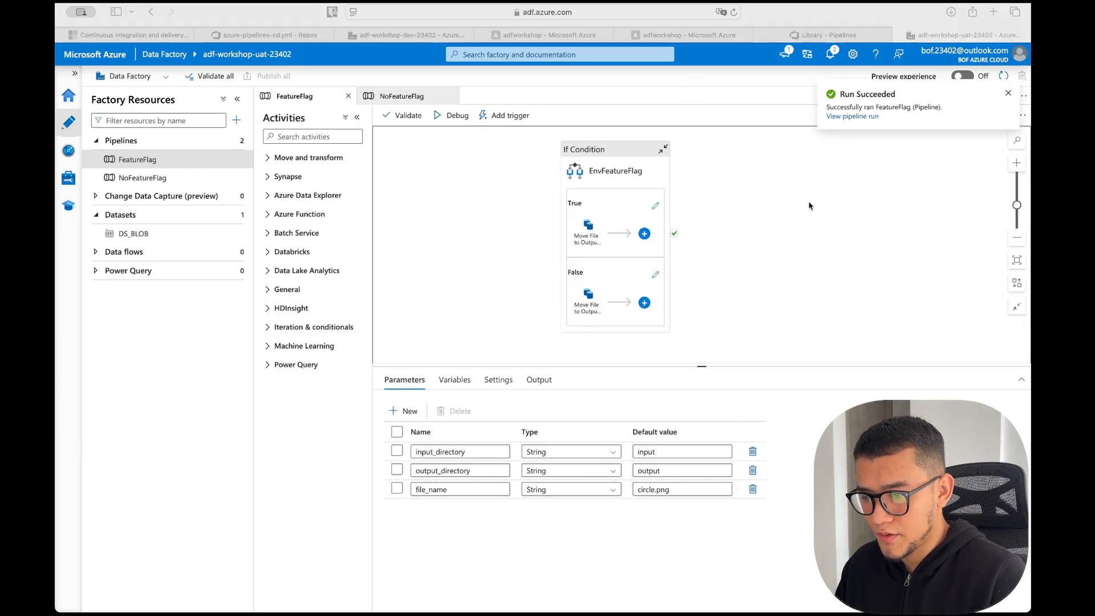
# Step: List the output folder's files in the refreshed UAT adfworkshop container, and check the dev container's folders and the dev pipeline run
pyautogui.click(685, 34)
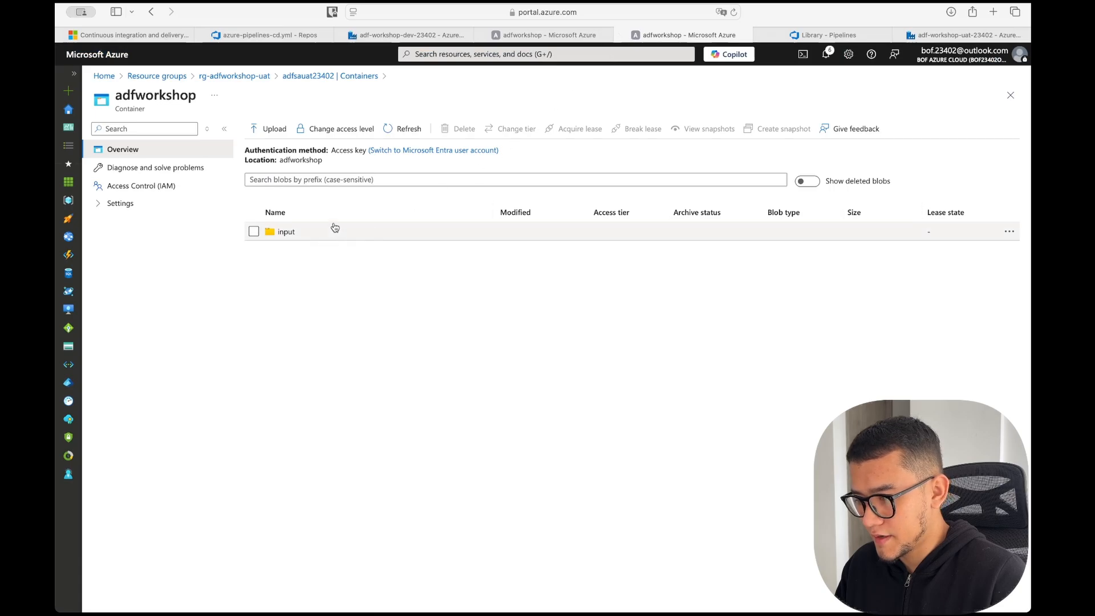
pyautogui.click(408, 128)
pyautogui.click(288, 232)
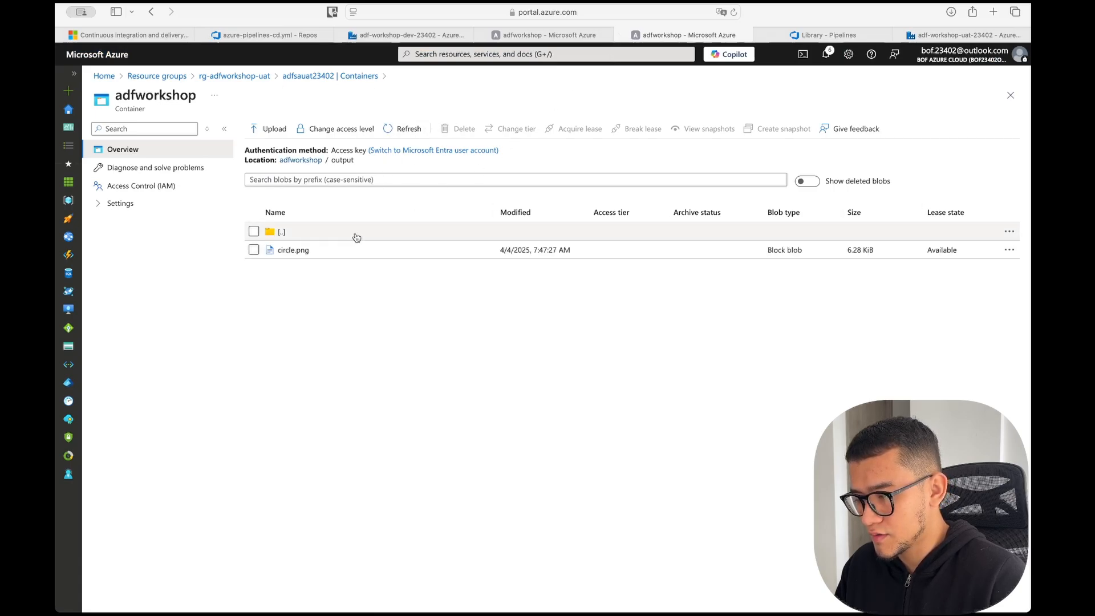
pyautogui.click(300, 160)
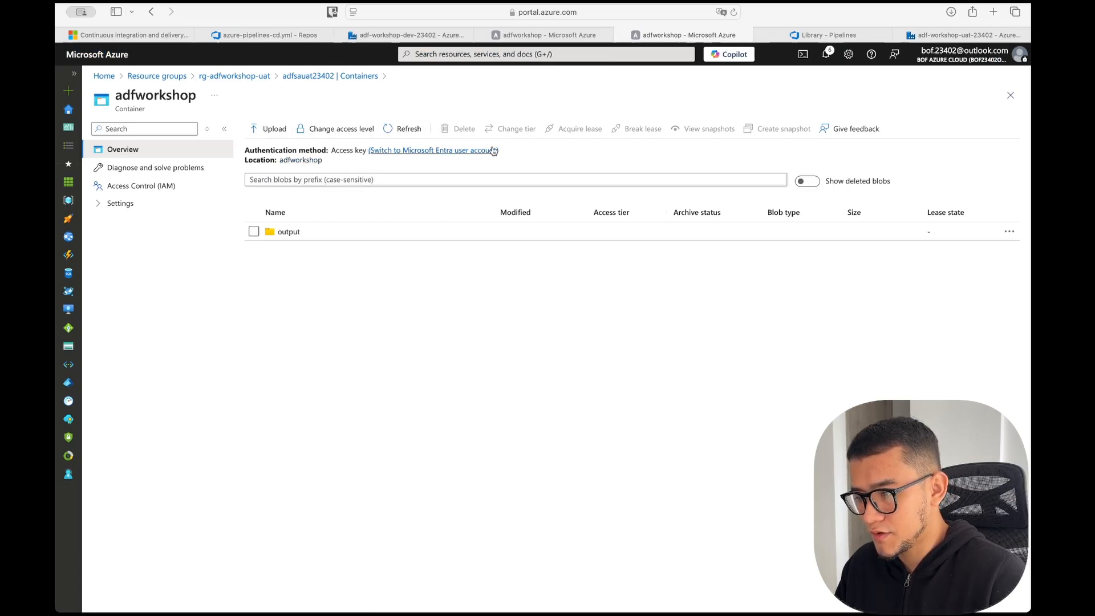
pyautogui.click(593, 35)
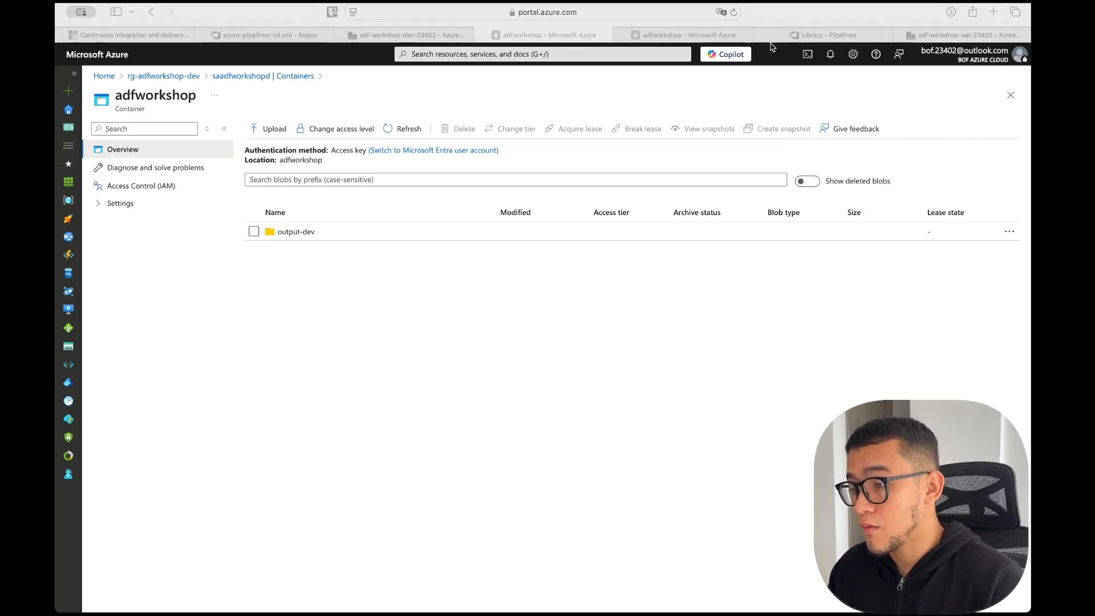
pyautogui.click(403, 34)
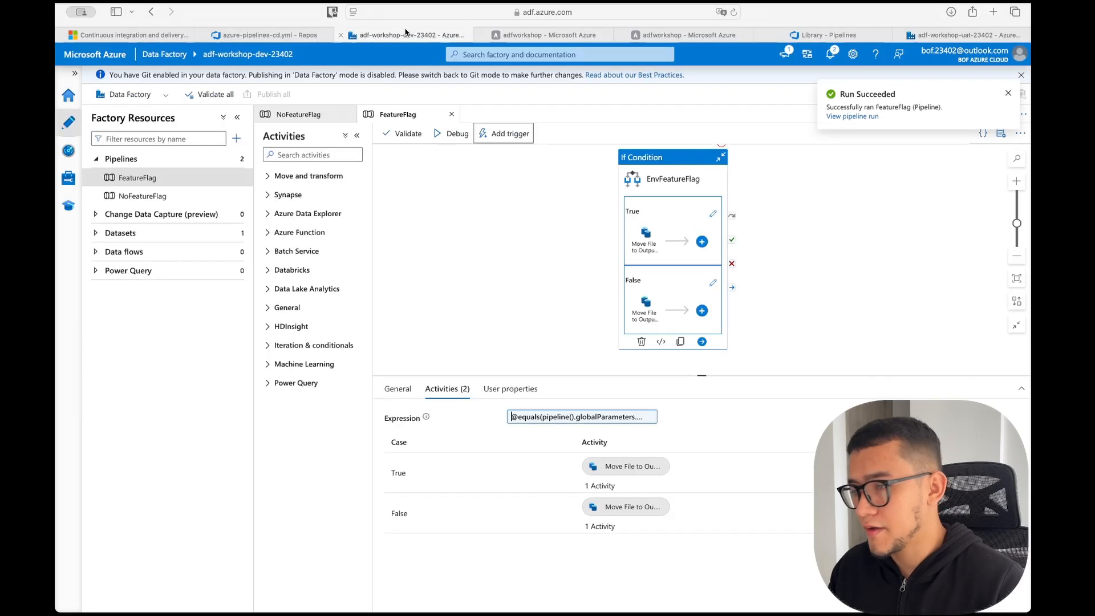